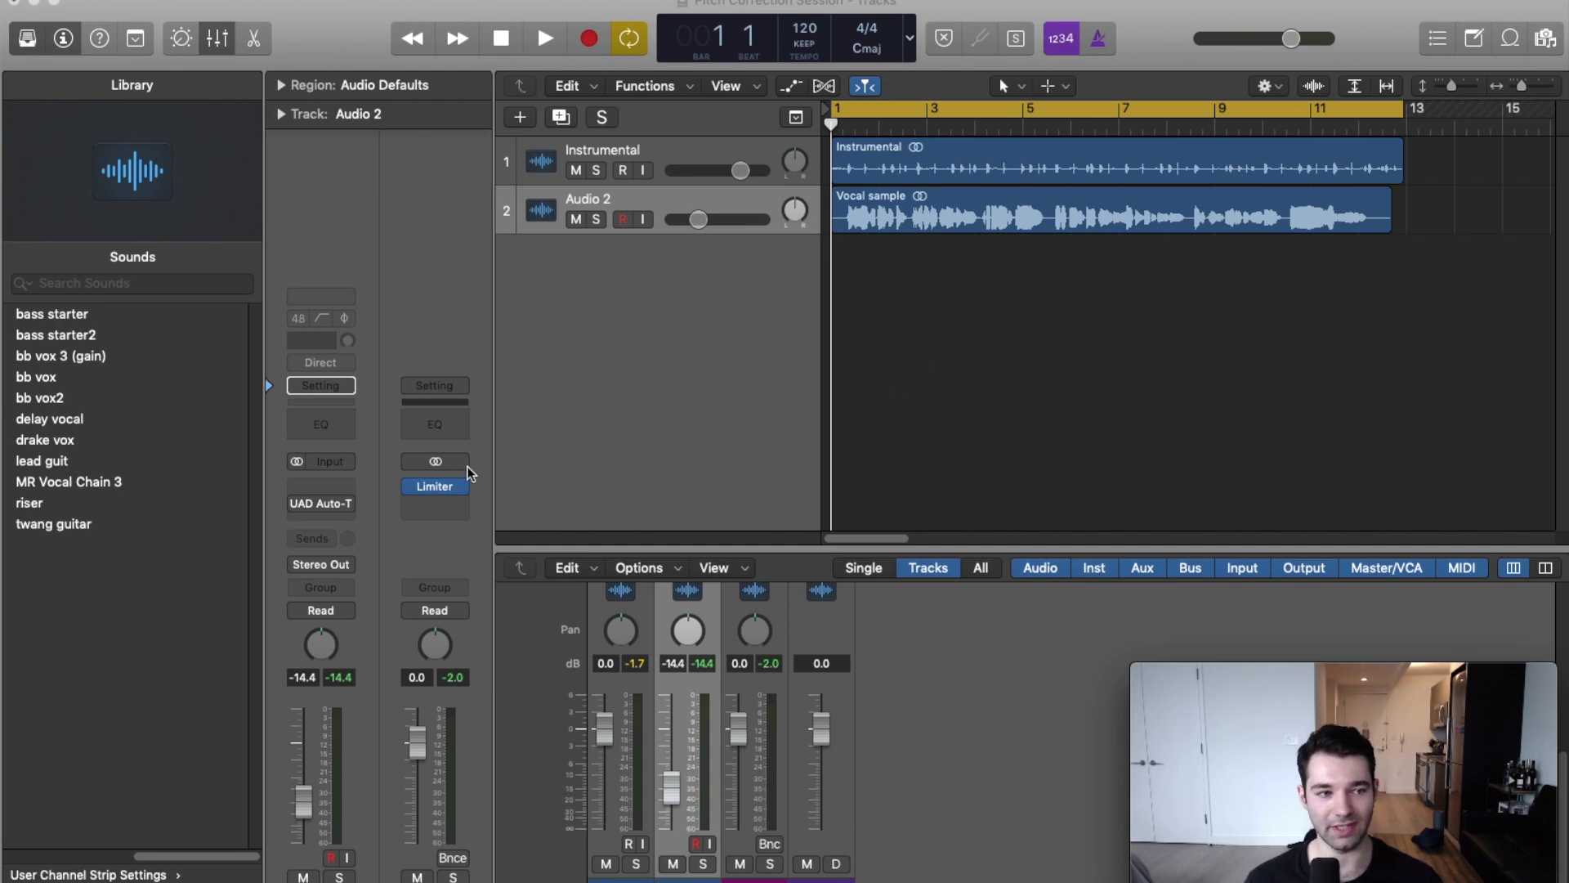
Bring the Logic Pro X project window into focus
left_click(324, 509)
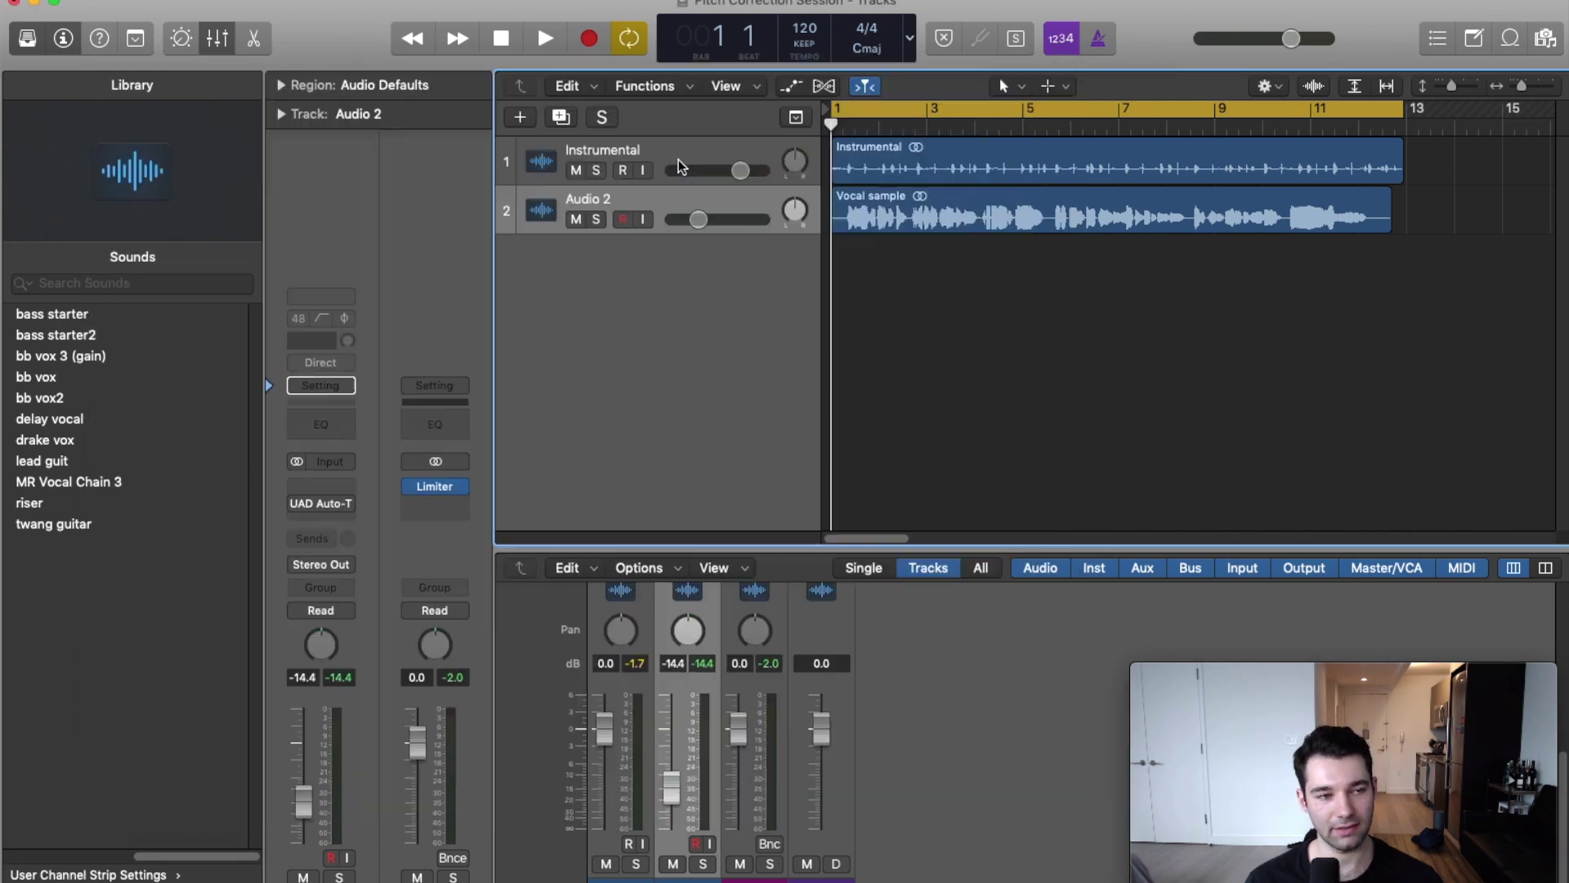
Lower the Audio 2 Auto-Tune Retune Speed from 48 to 3, then close its window
left_click(320, 503)
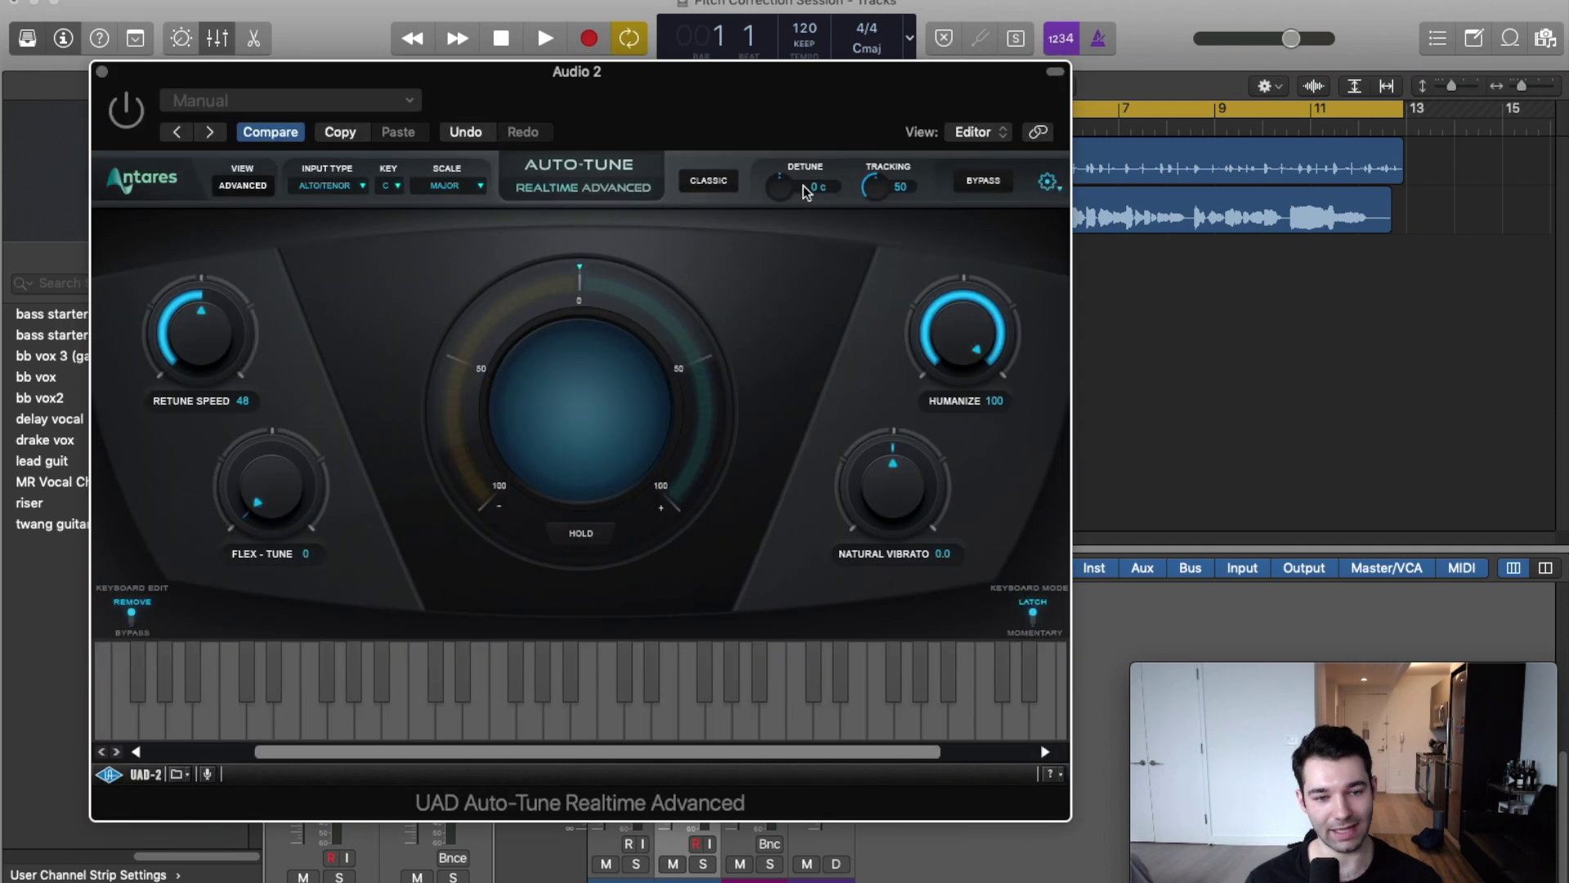
left_click_drag(663, 105, 698, 71)
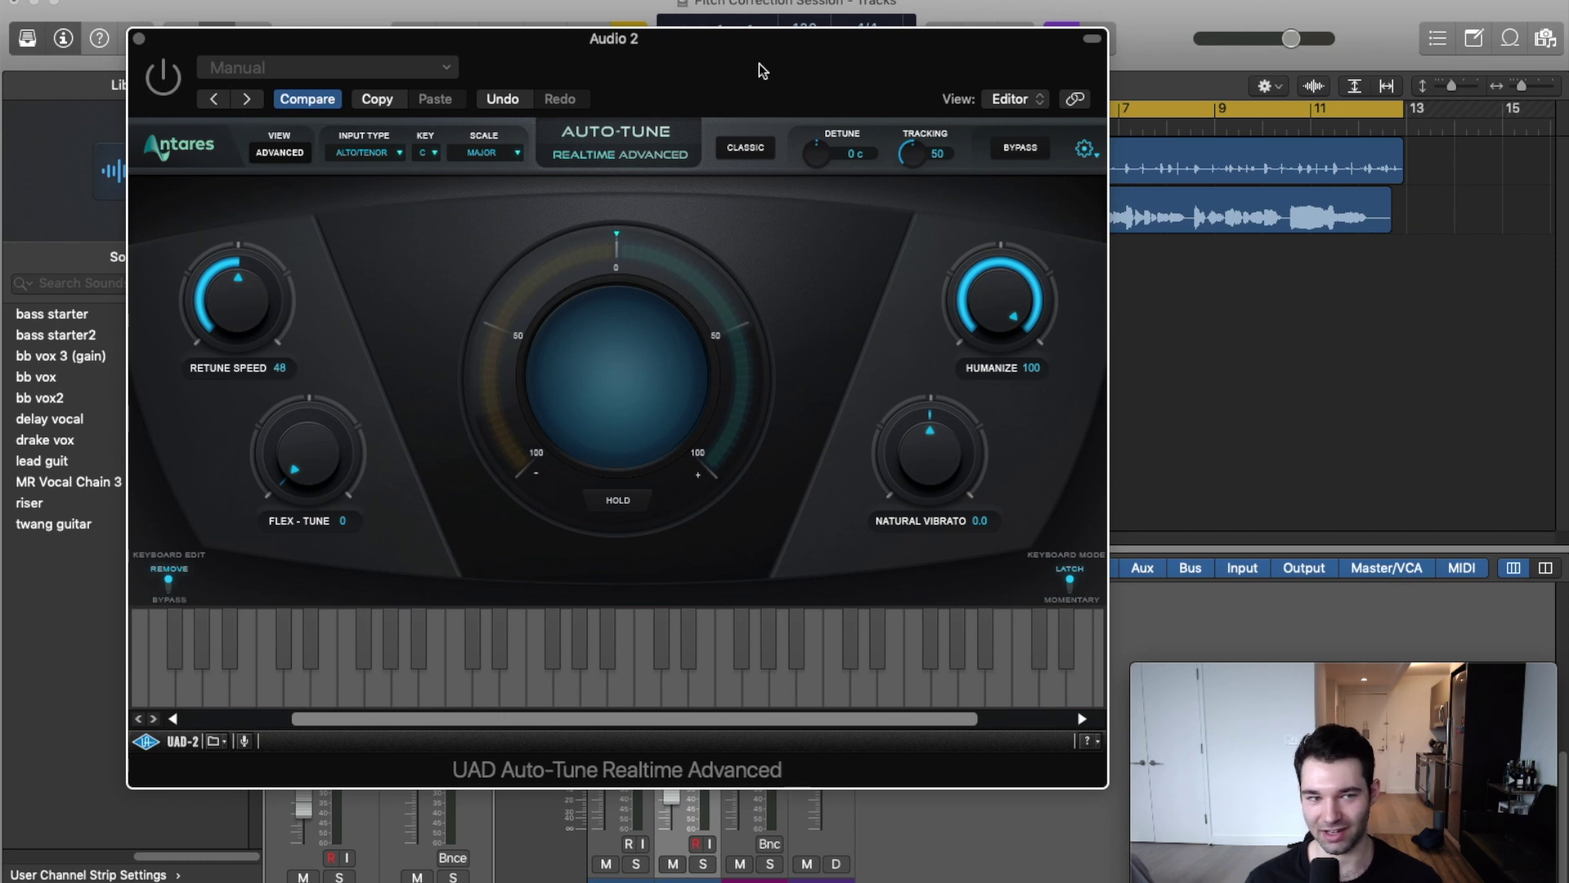
left_click_drag(251, 319, 257, 262)
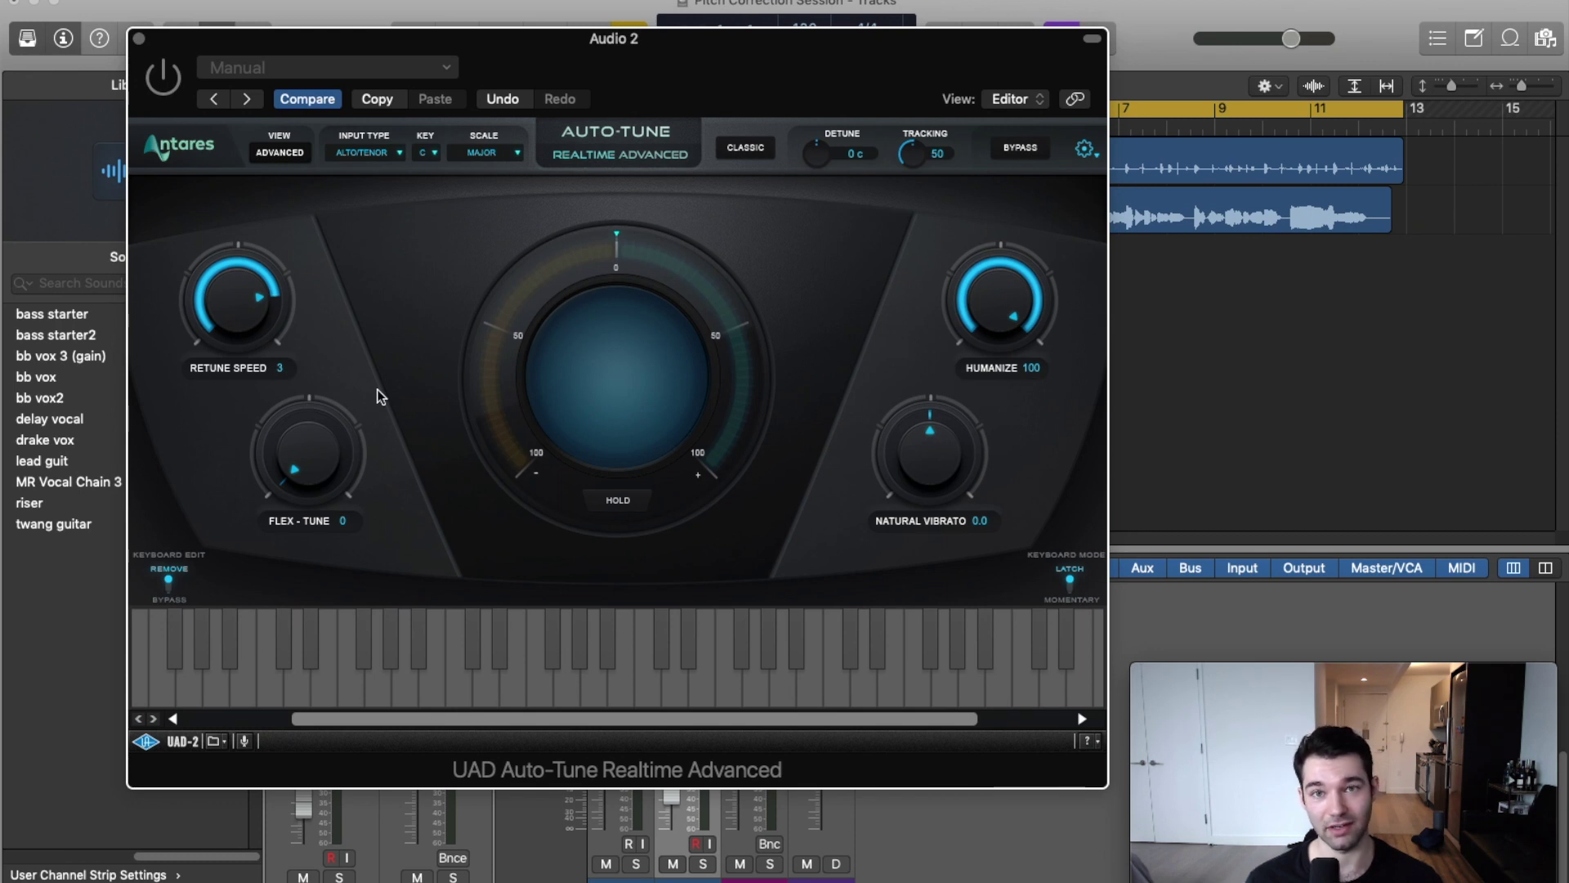
left_click(139, 38)
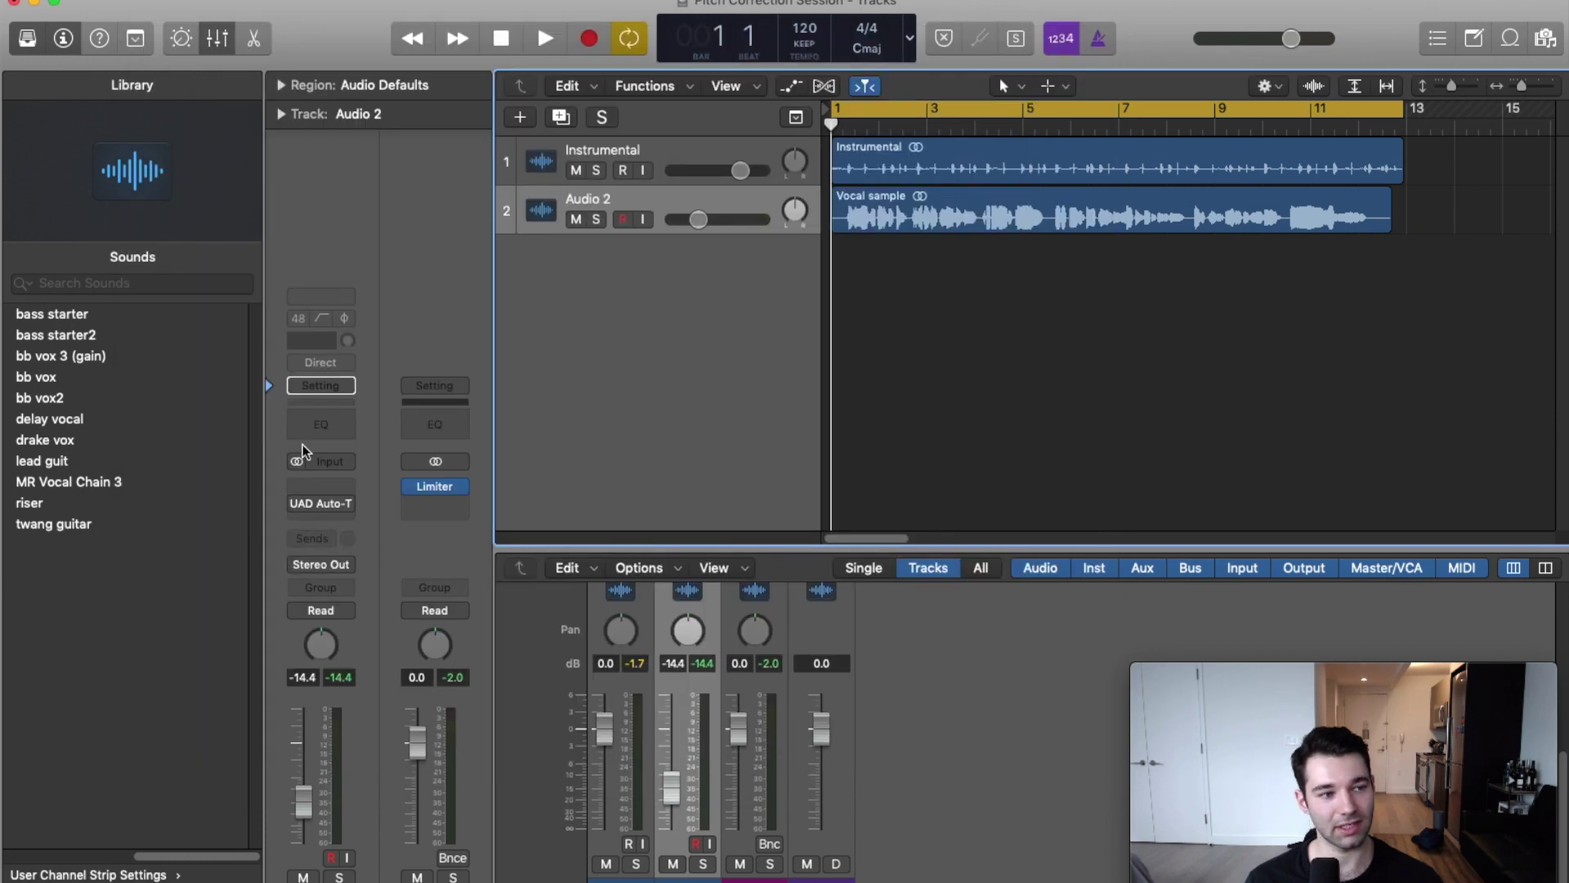
Add a mono Pitch Correction plugin to a new Audio 2 insert slot and move its window aside
left_click(320, 490)
mouse_move(390, 776)
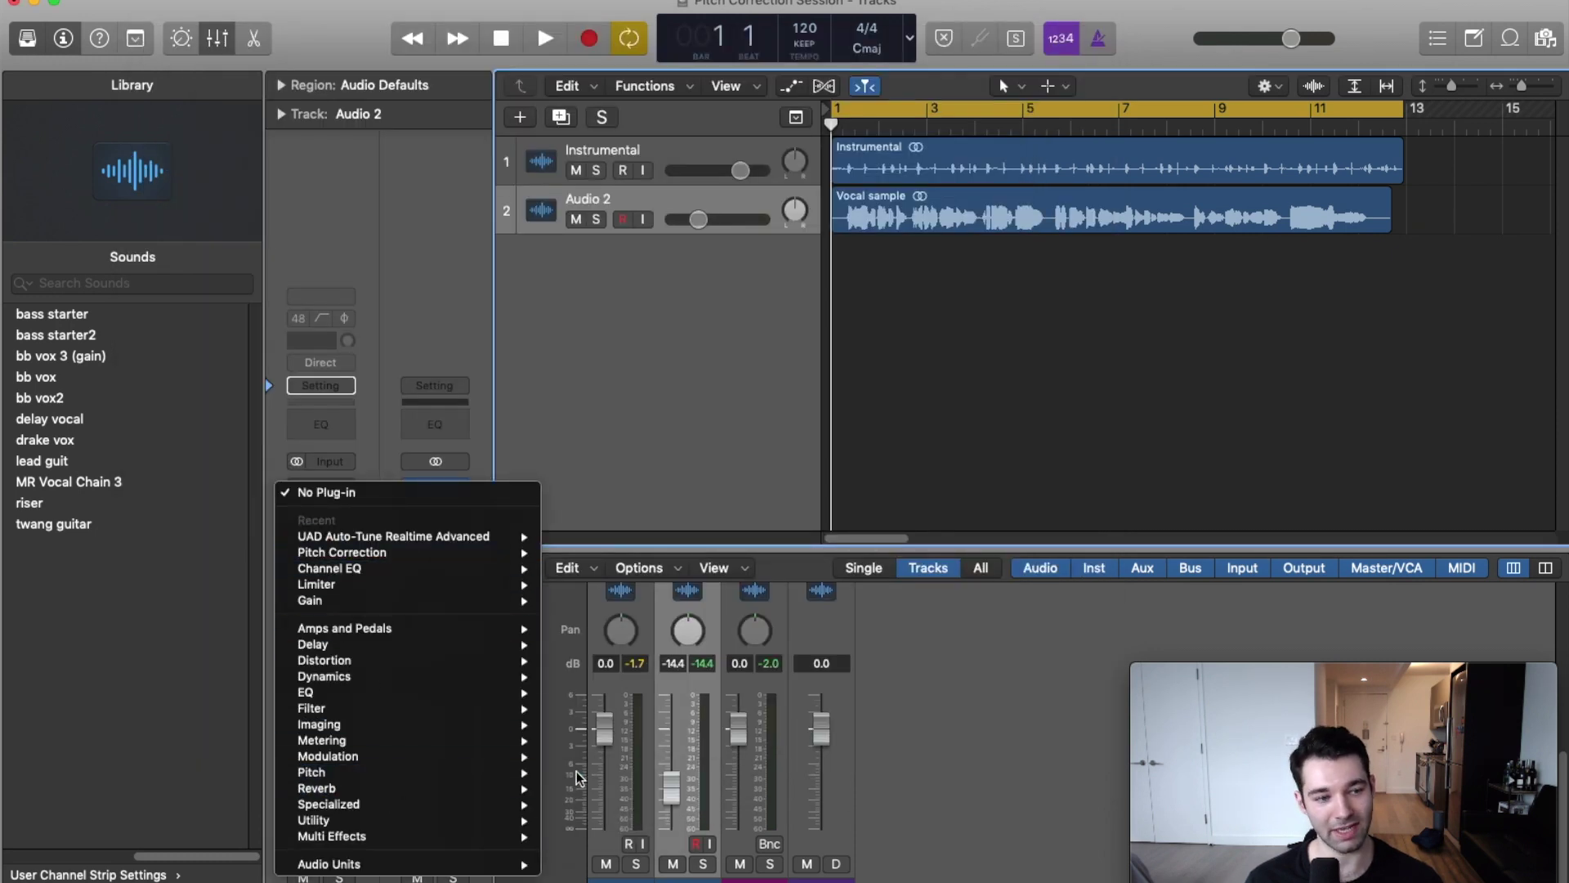
mouse_move(594, 776)
left_click(748, 773)
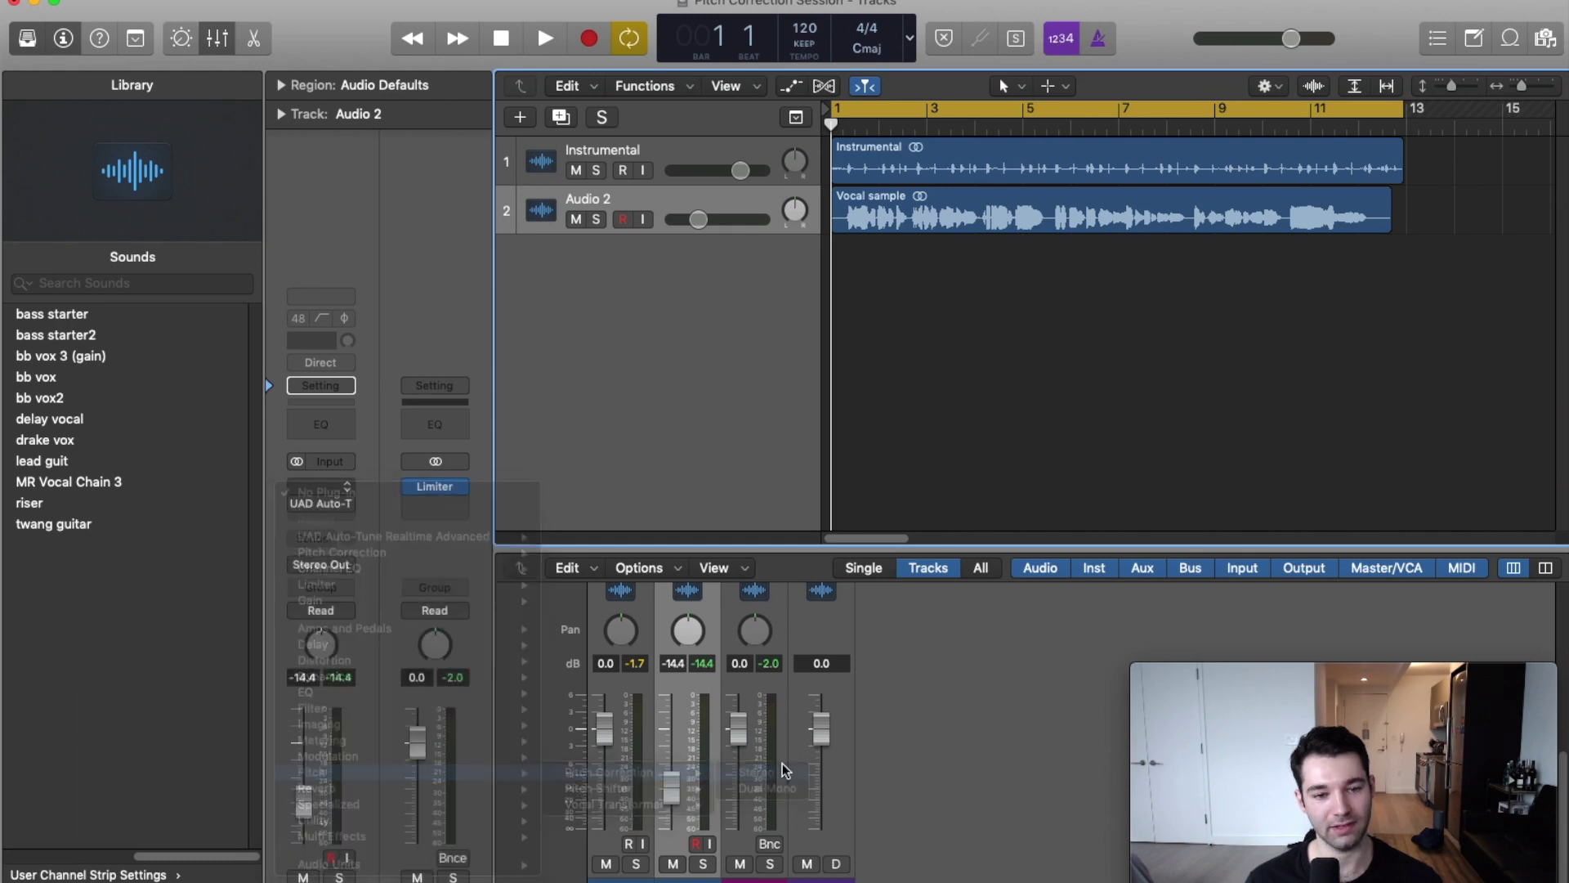
left_click_drag(441, 27, 644, 92)
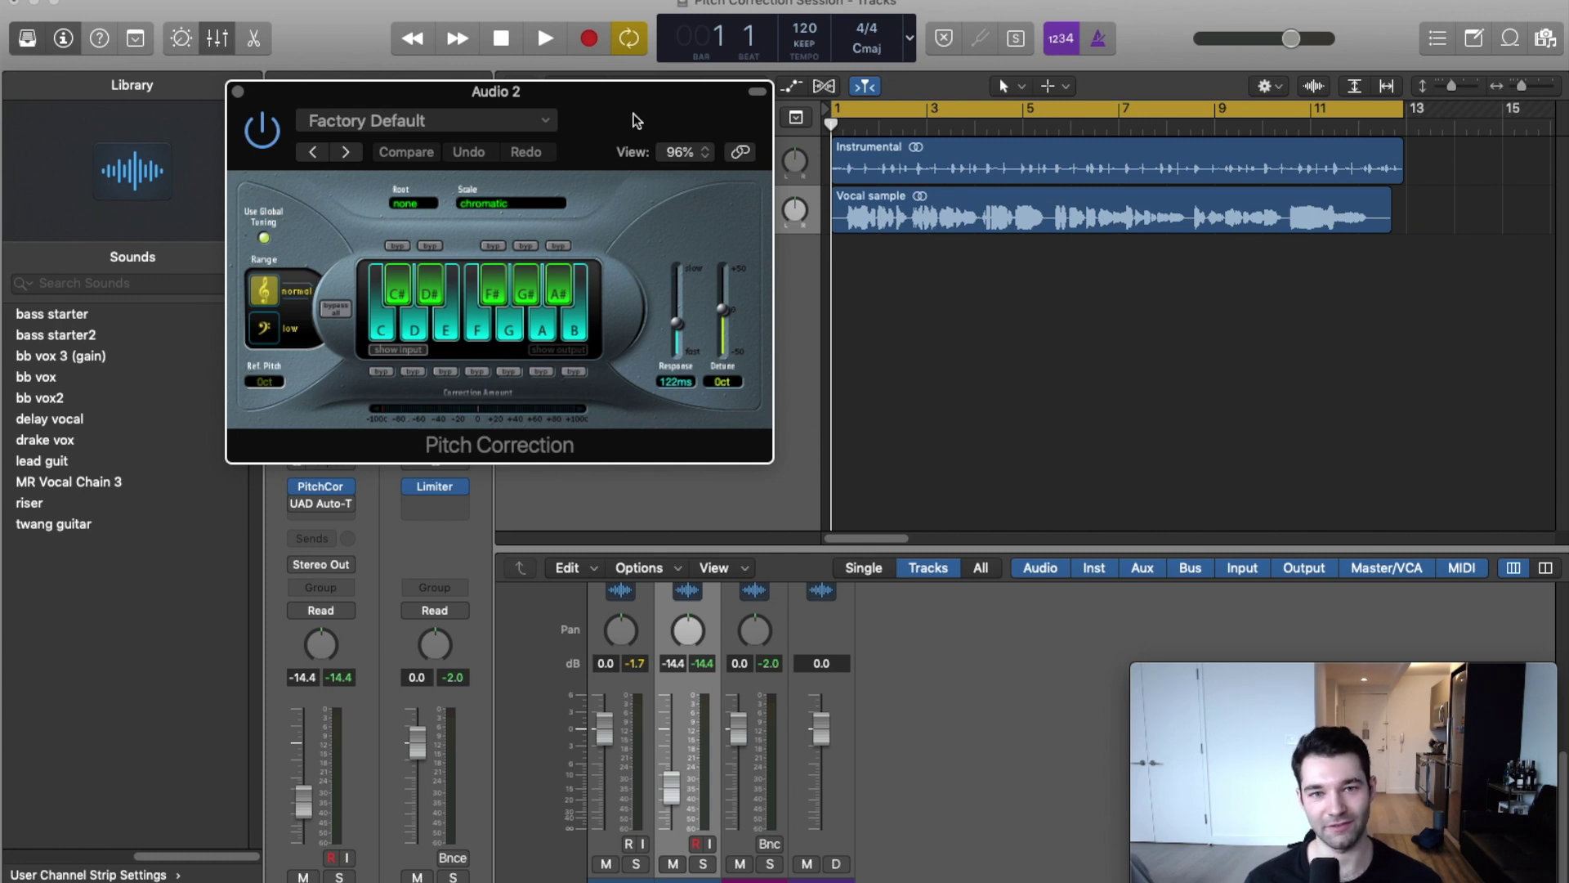
Enlarge the Pitch Correction window to 171%, select the Vocal region, then close the window
mouse_move(646, 120)
left_mouse_down()
mouse_move(679, 131)
mouse_move(643, 121)
left_mouse_up()
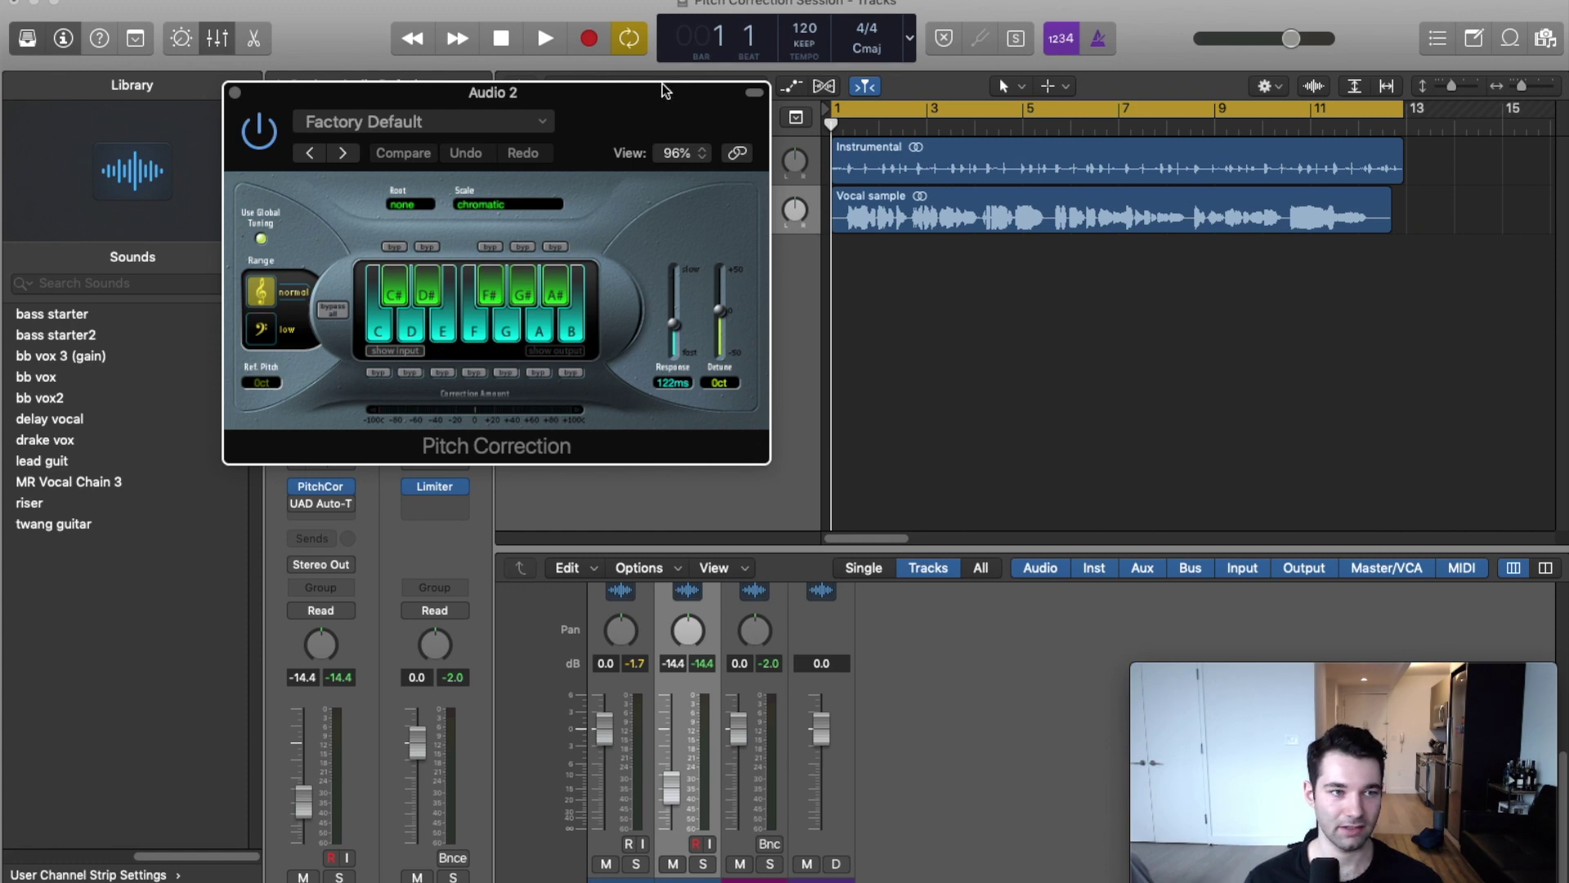
left_click_drag(763, 464, 1195, 875)
left_click_drag(948, 112, 796, 344)
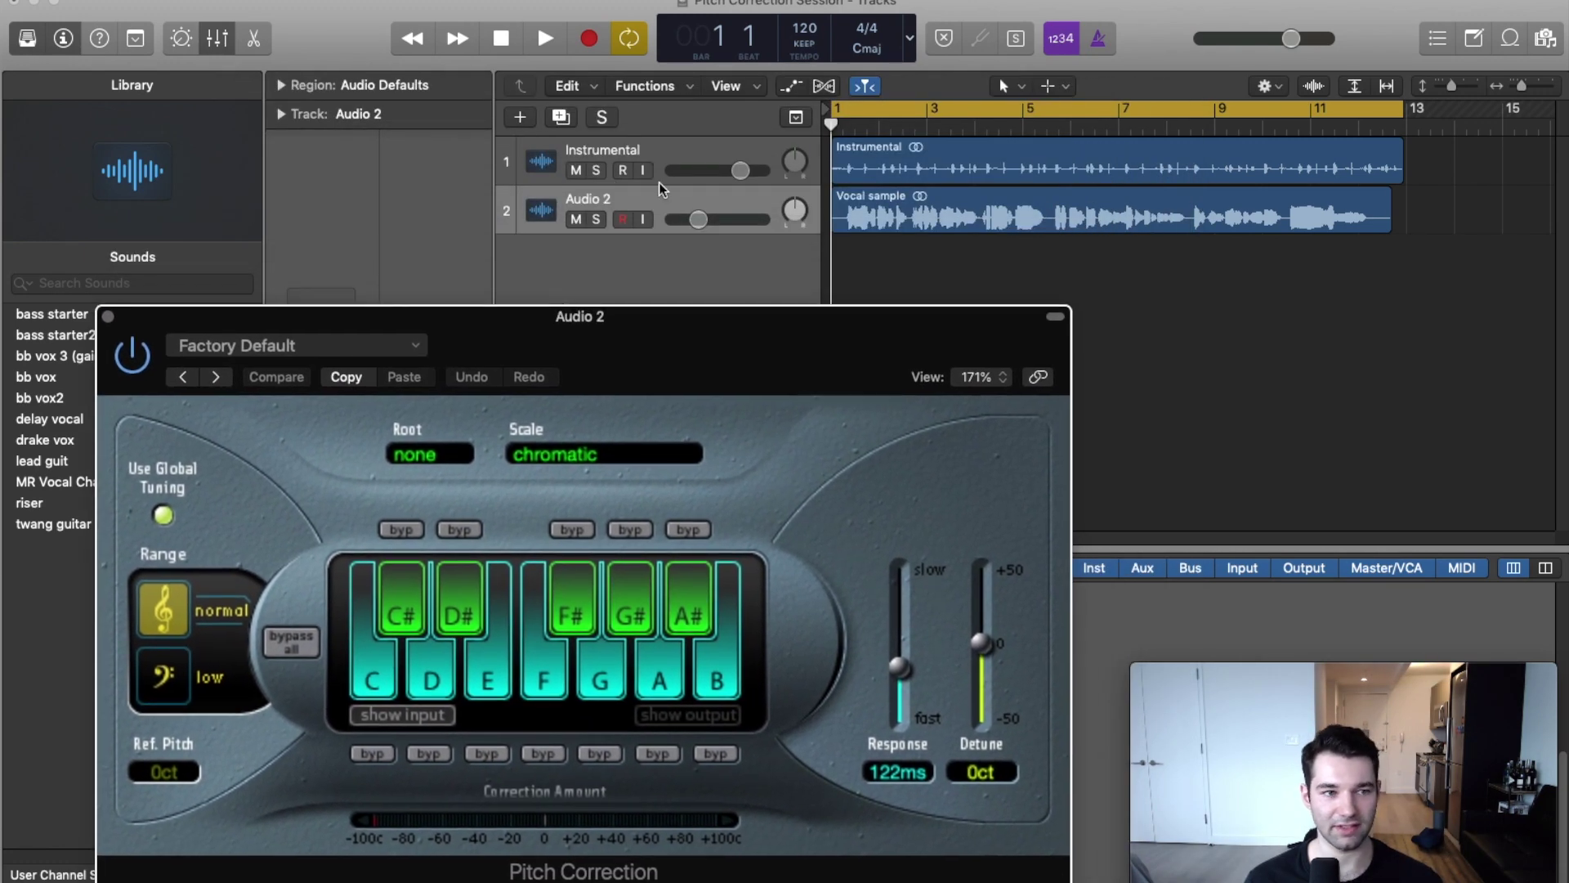
left_click(644, 199)
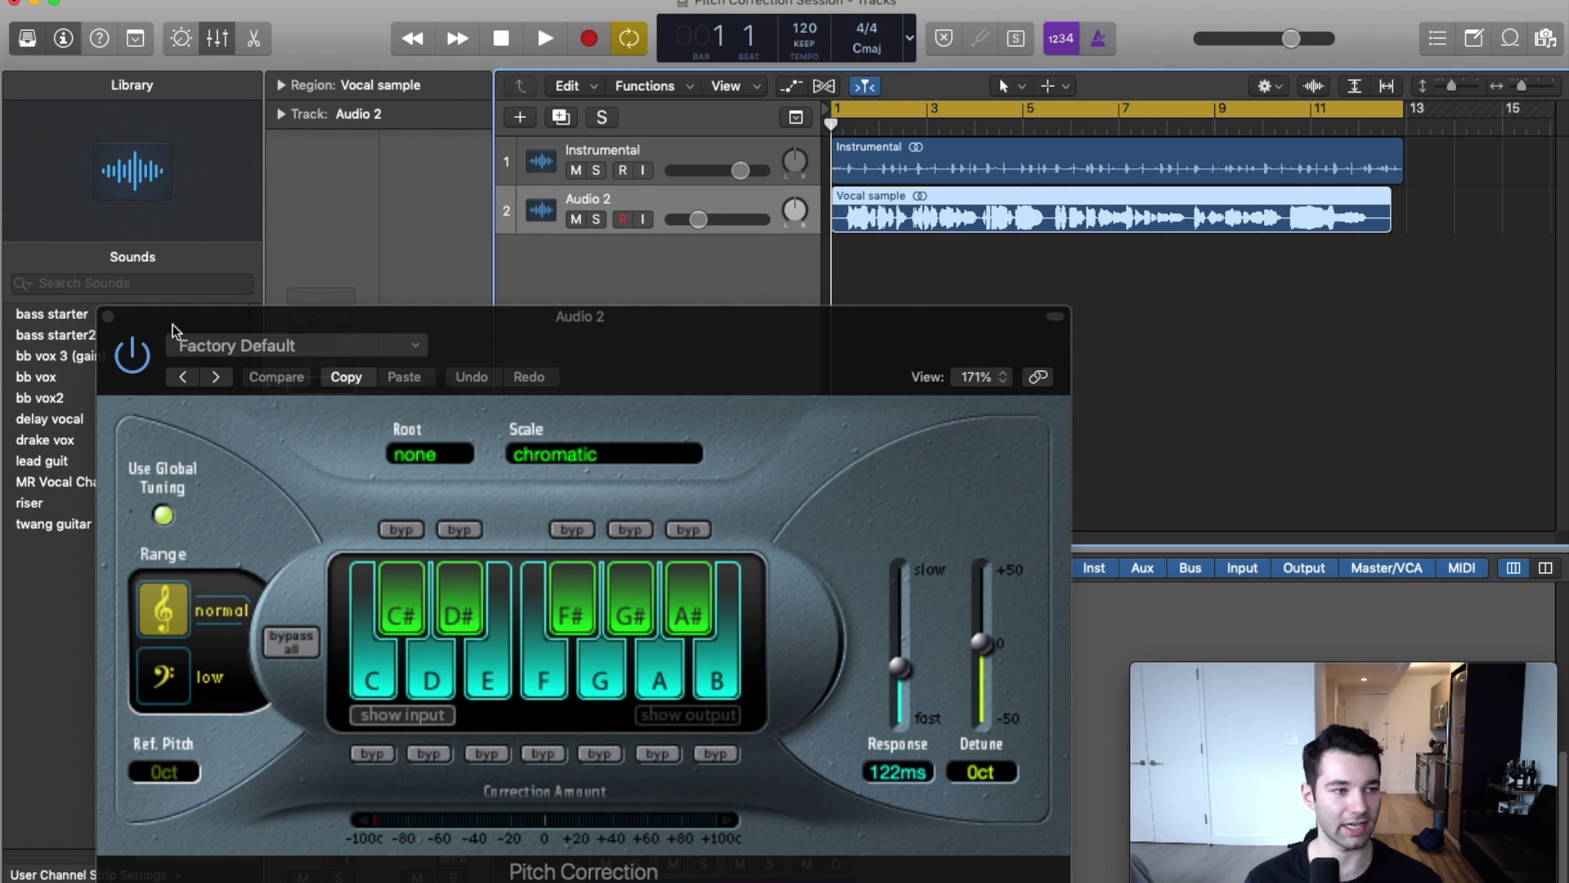
left_click(108, 317)
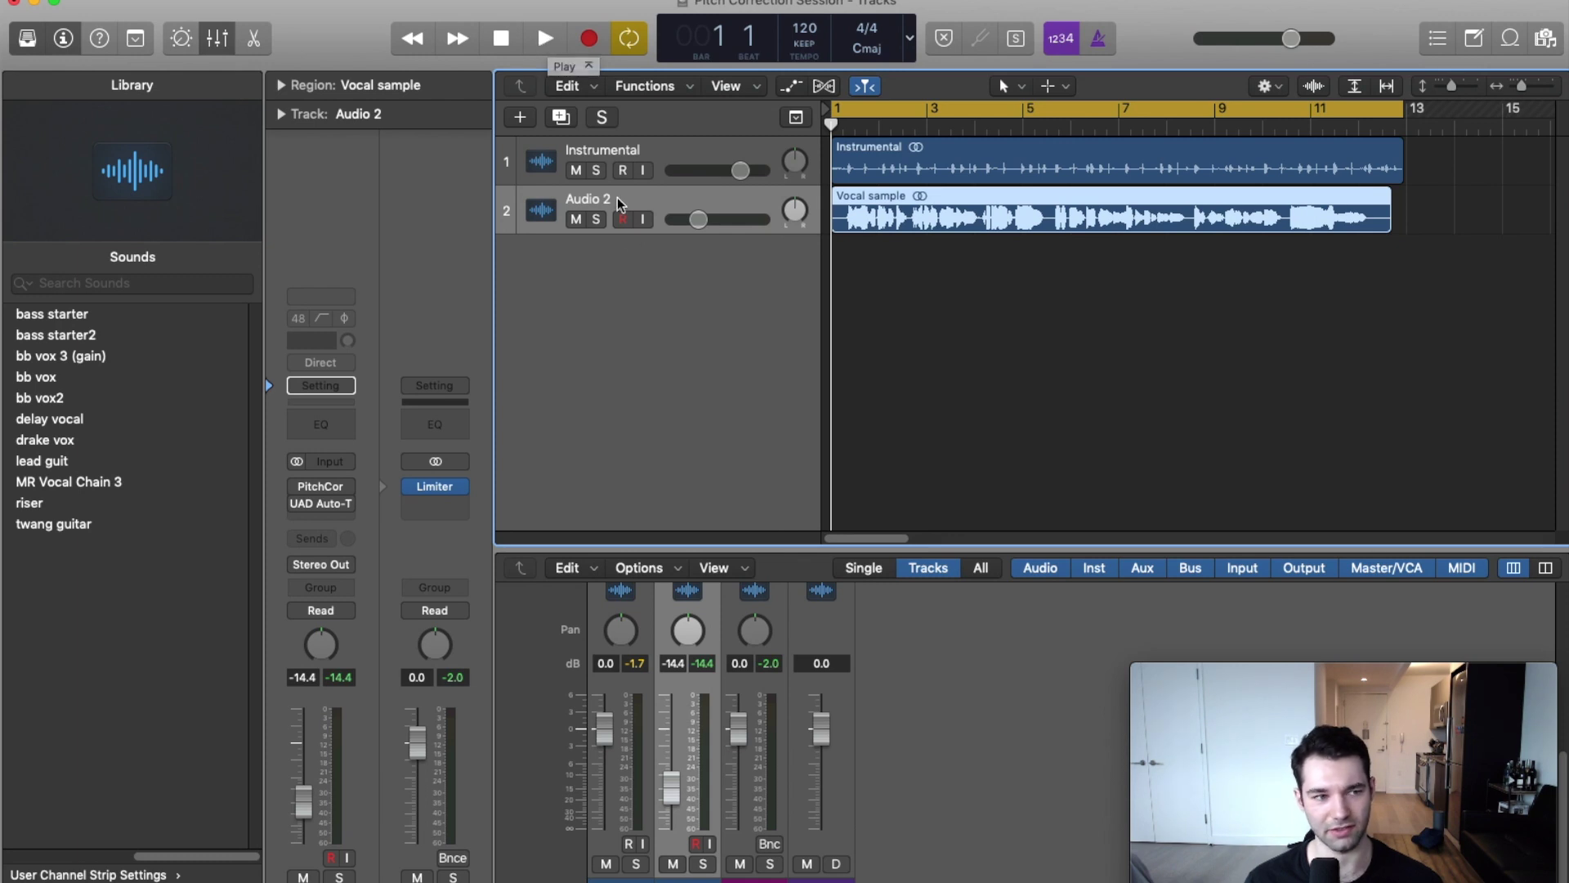
Play the vocal with the Instrumental track muted, then stop playback
left_click(543, 39)
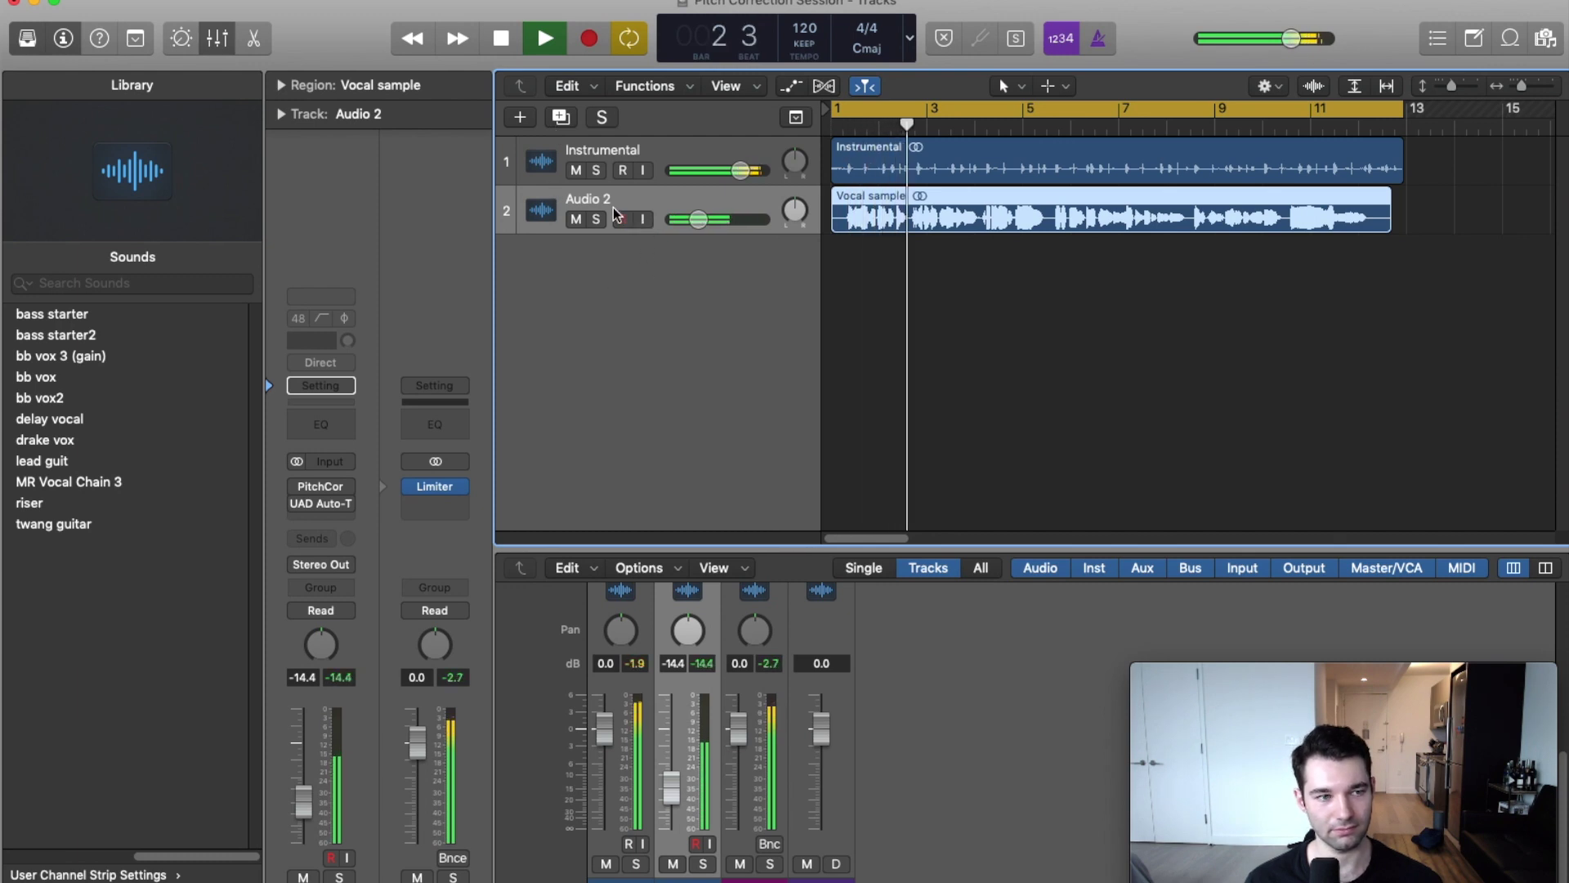
left_click(577, 171)
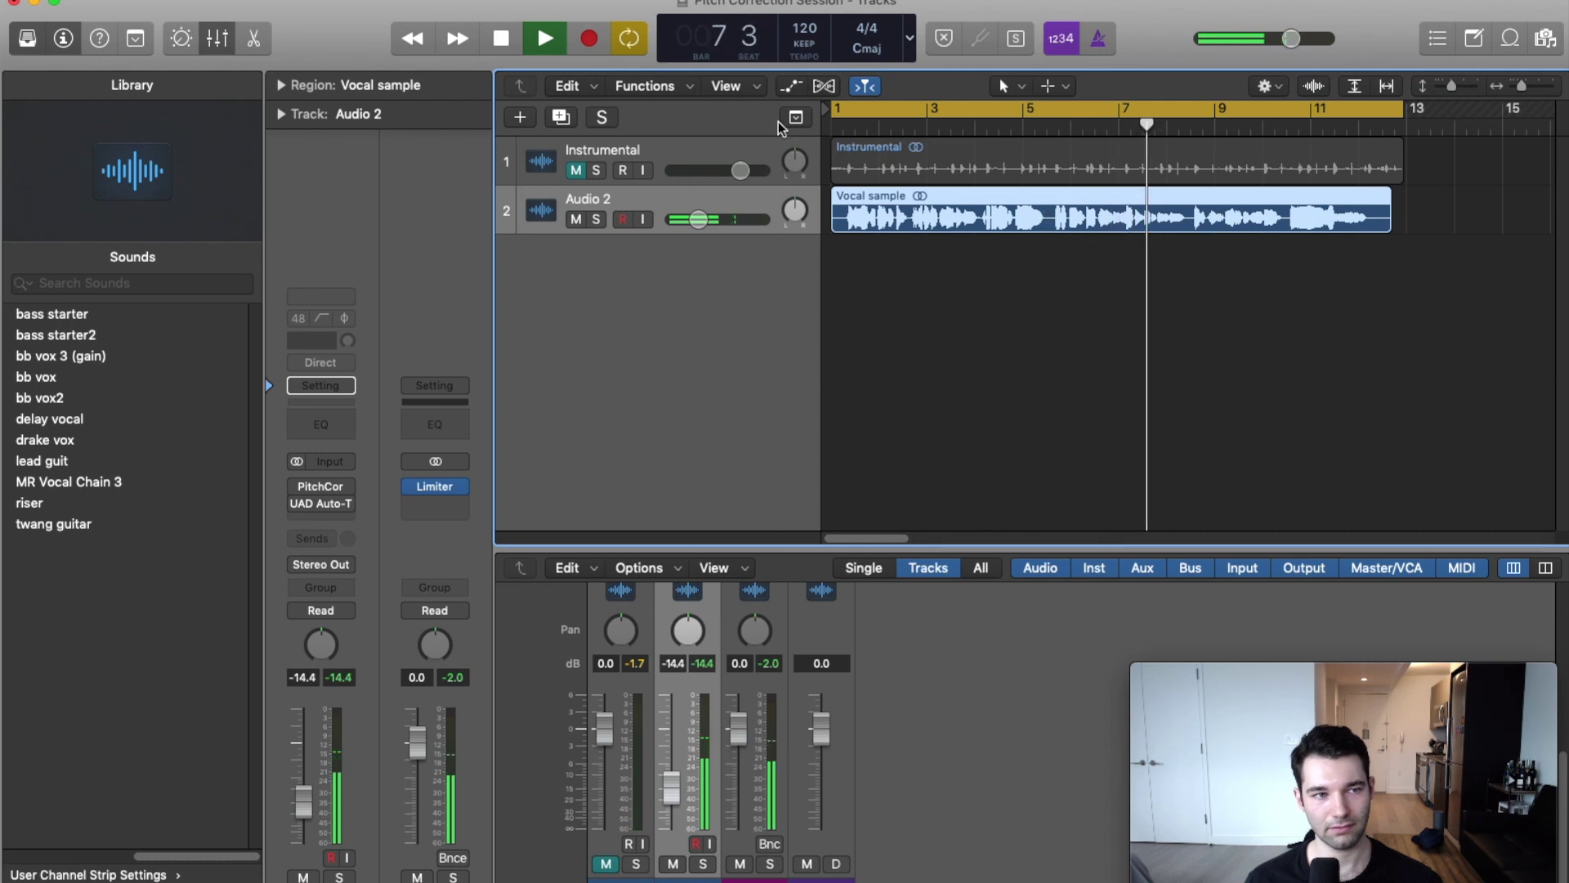
left_click(499, 40)
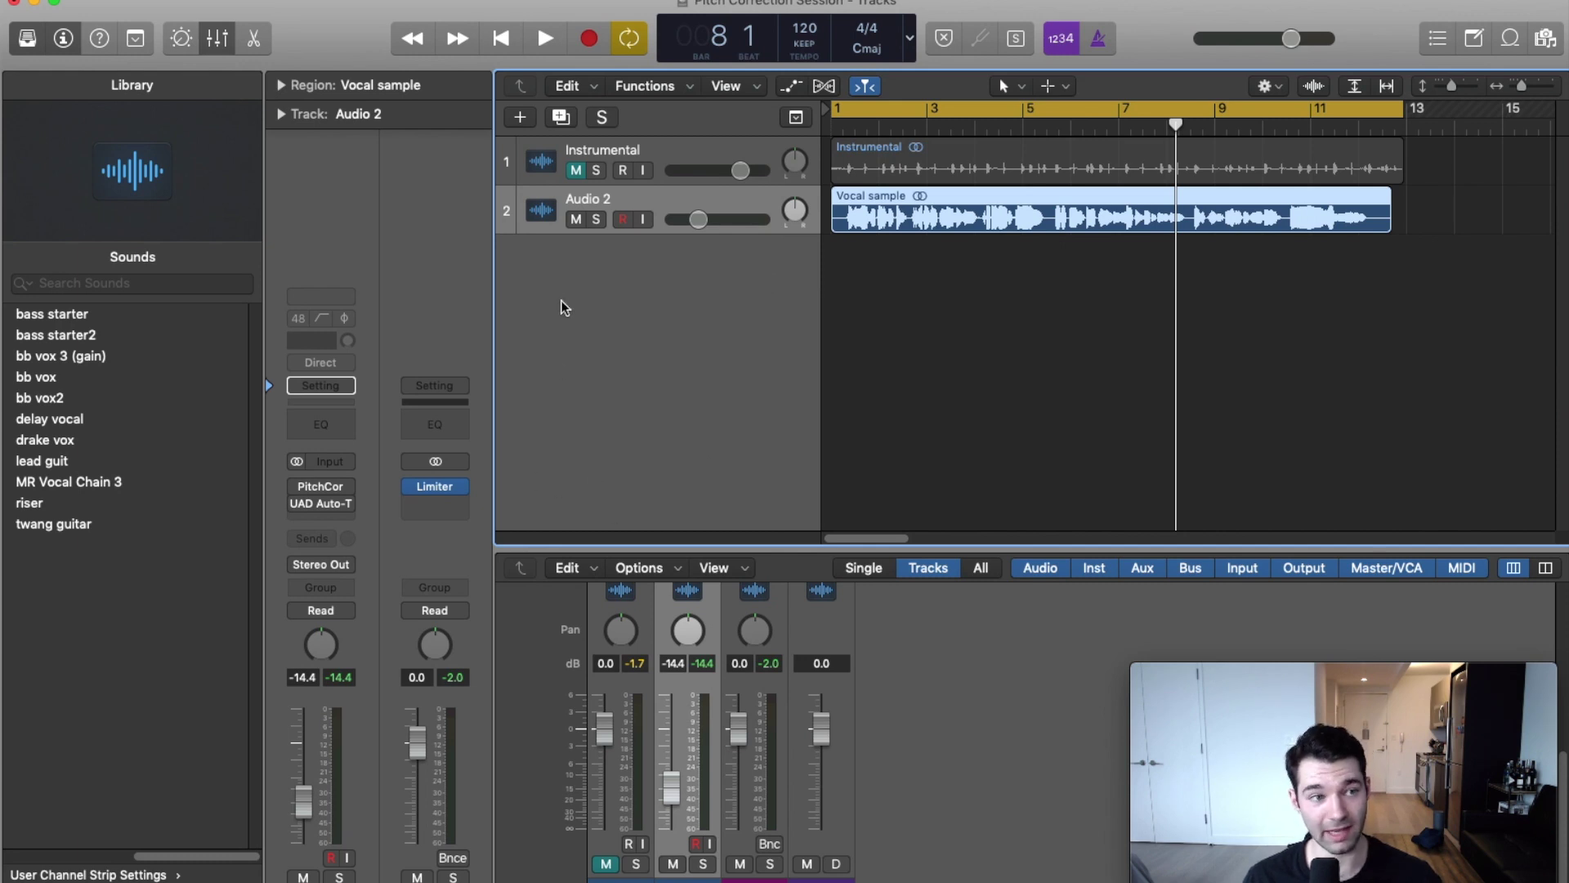
Load the MR Vocal Chain 3 channel strip setting and open its Channel EQ
left_click(331, 461)
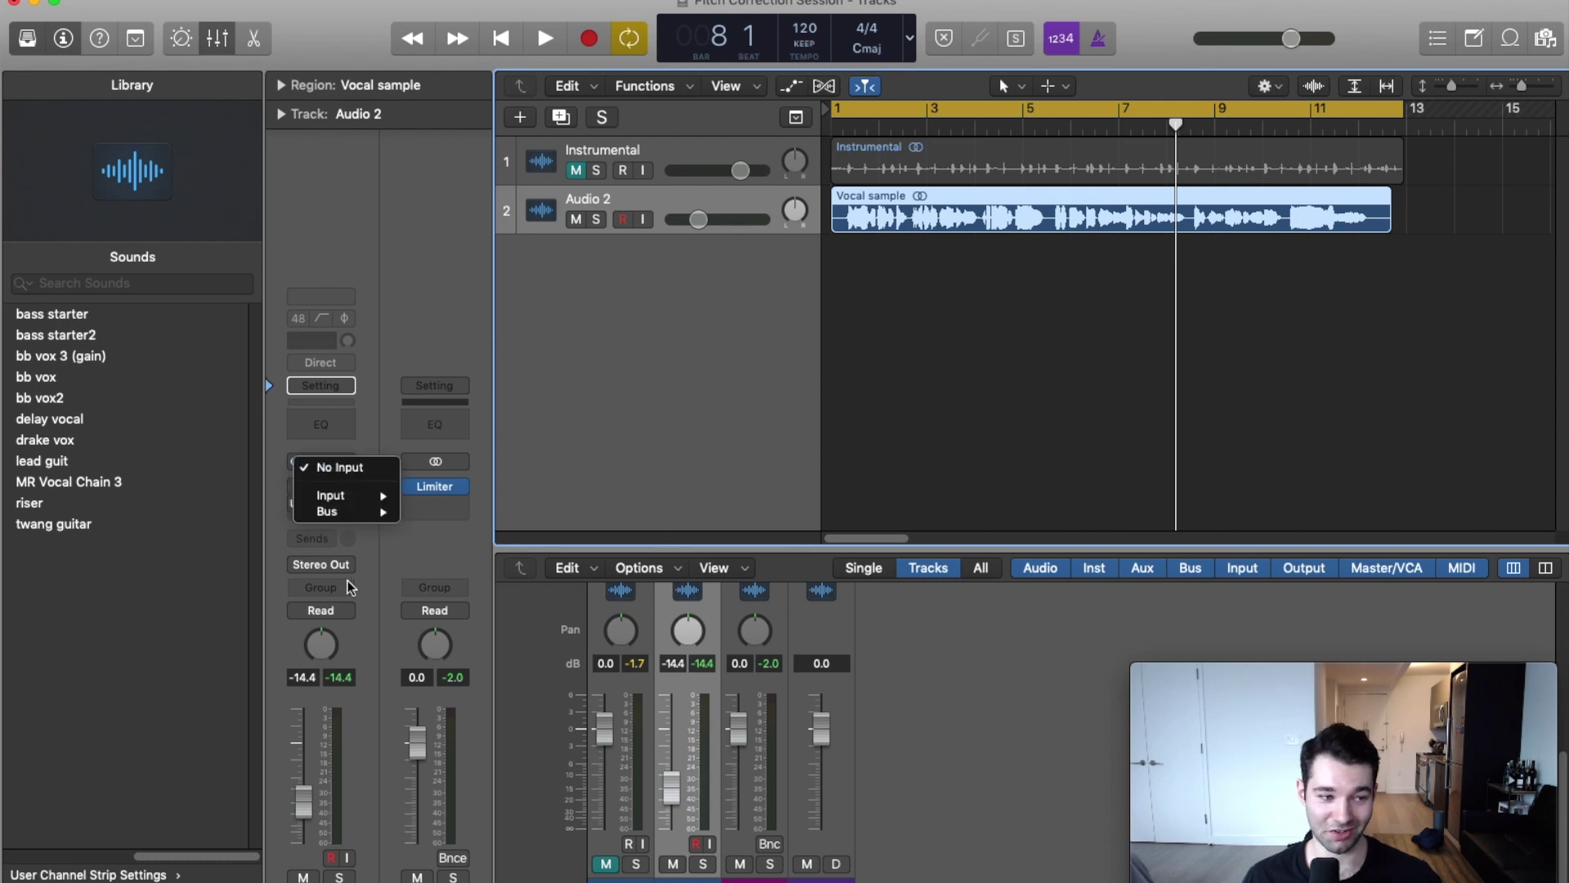
left_click(311, 372)
left_click(316, 384)
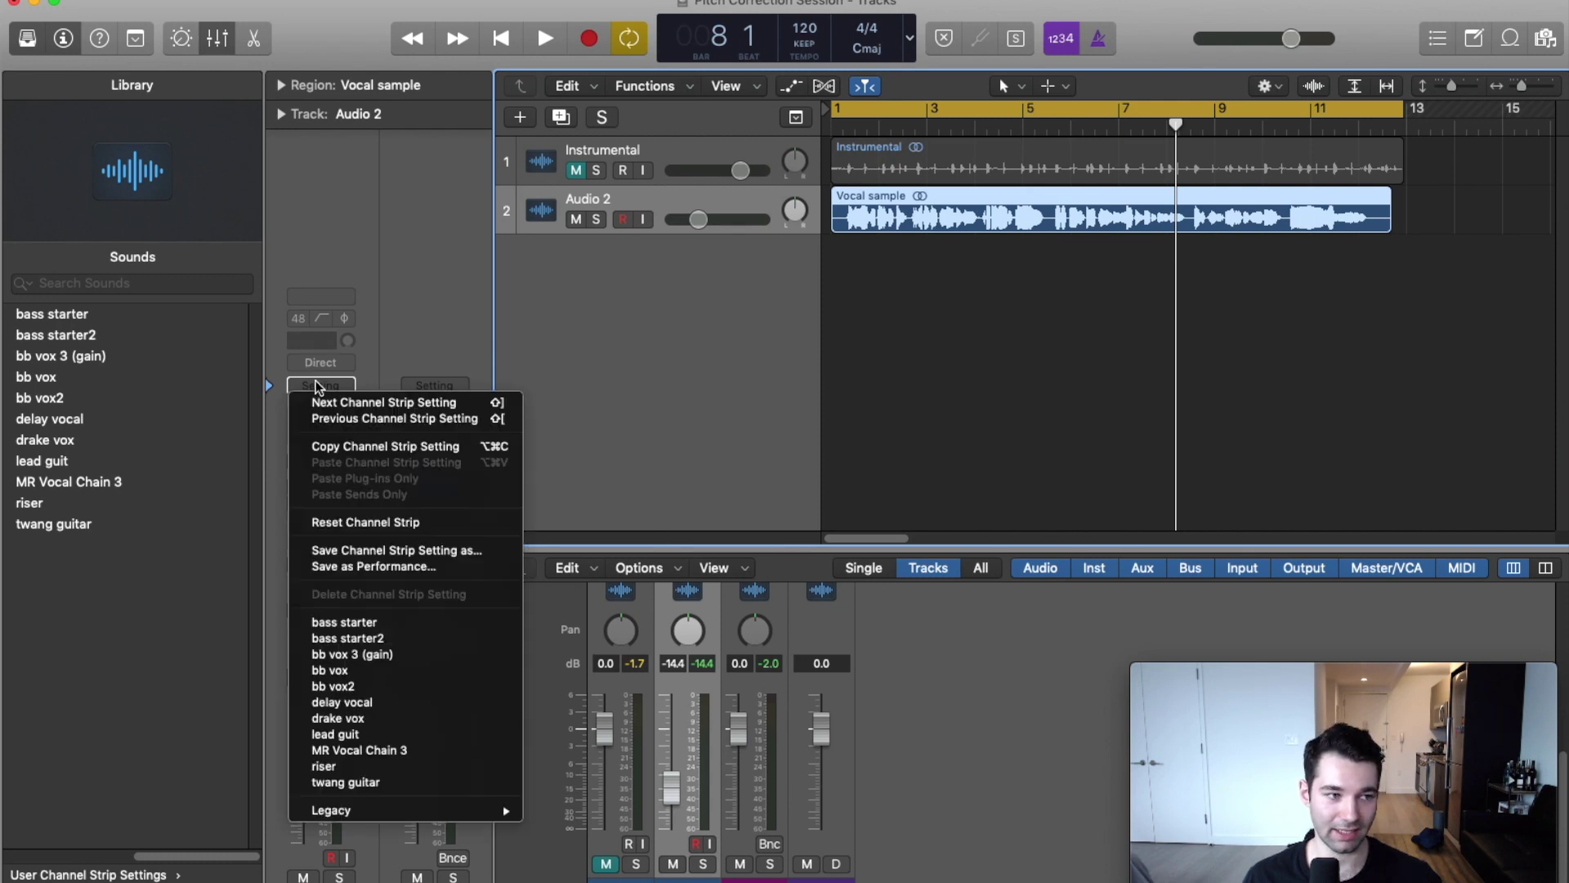
left_click(377, 751)
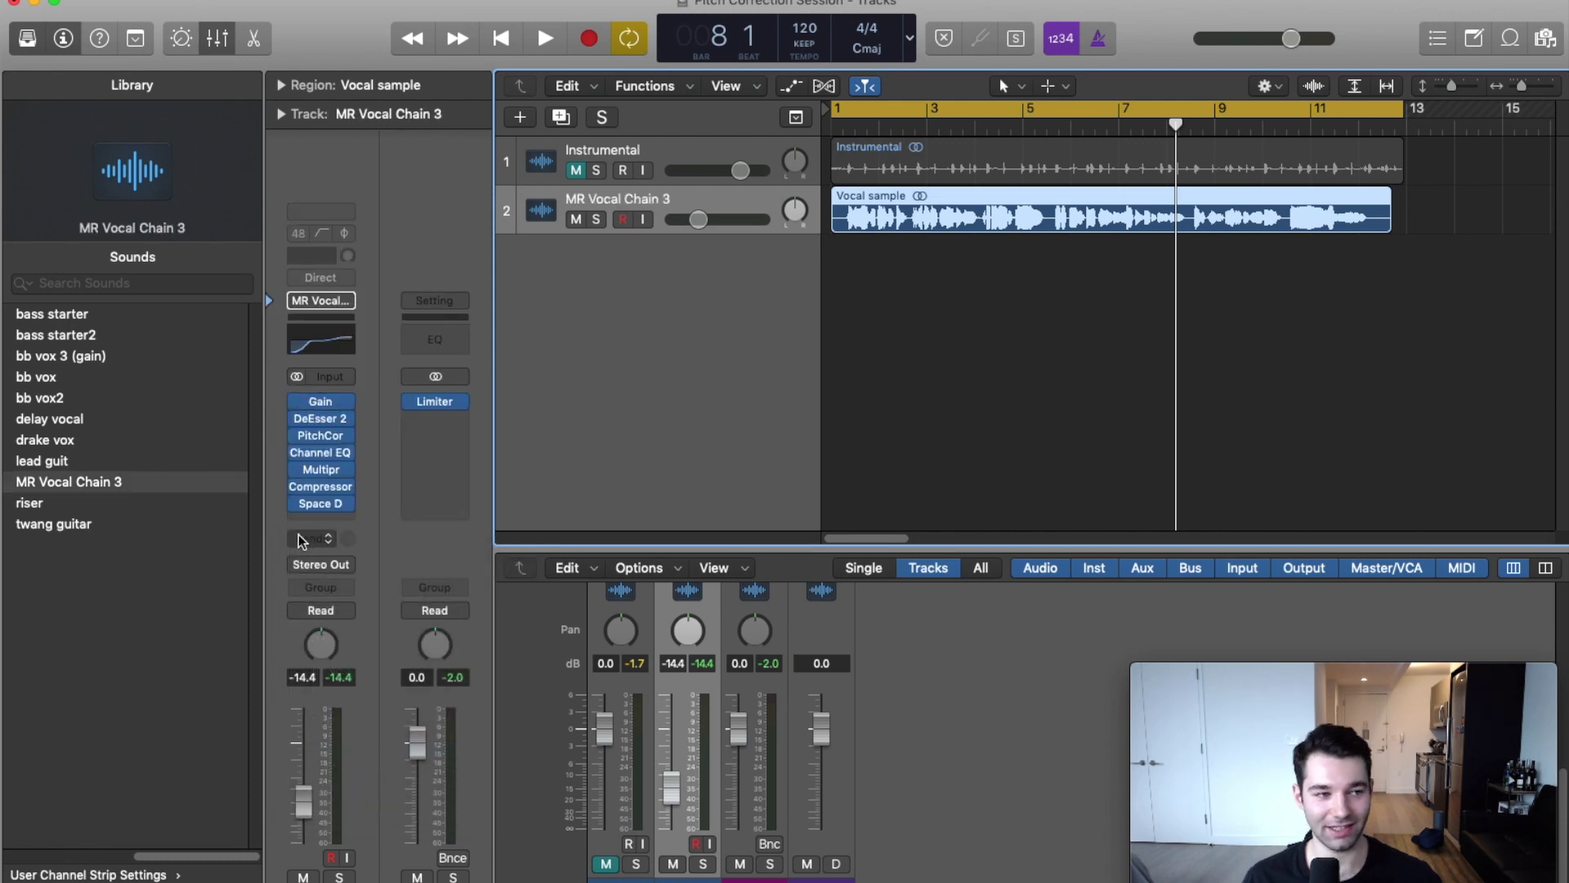
left_click(302, 353)
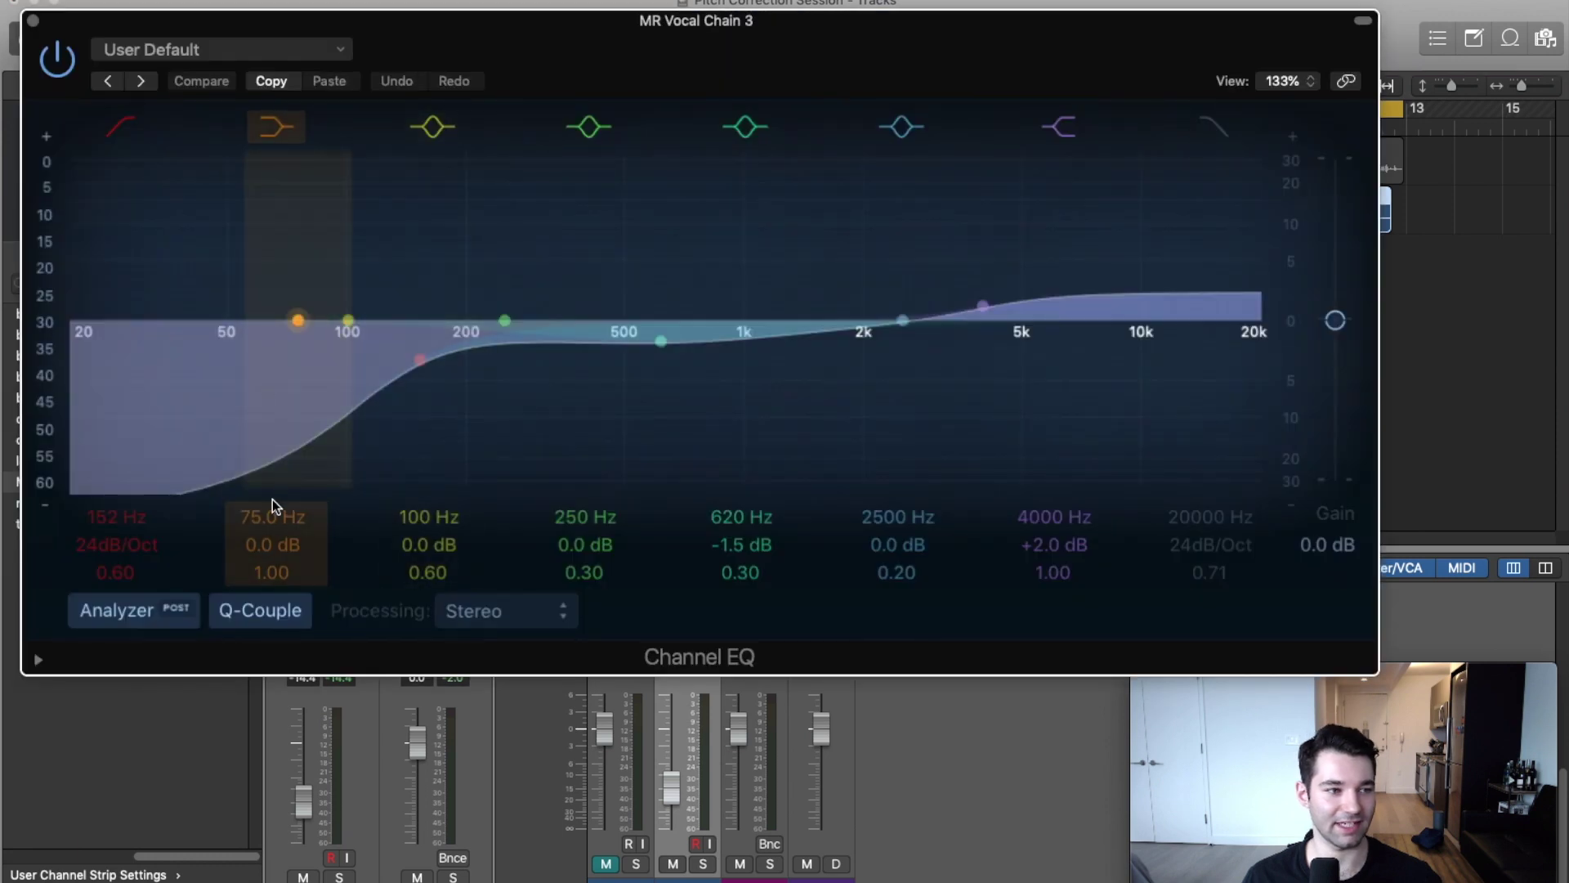
Set the Channel EQ low cut to 174 Hz with a 36dB/Oct slope and close it
left_click_drag(114, 523, 114, 505)
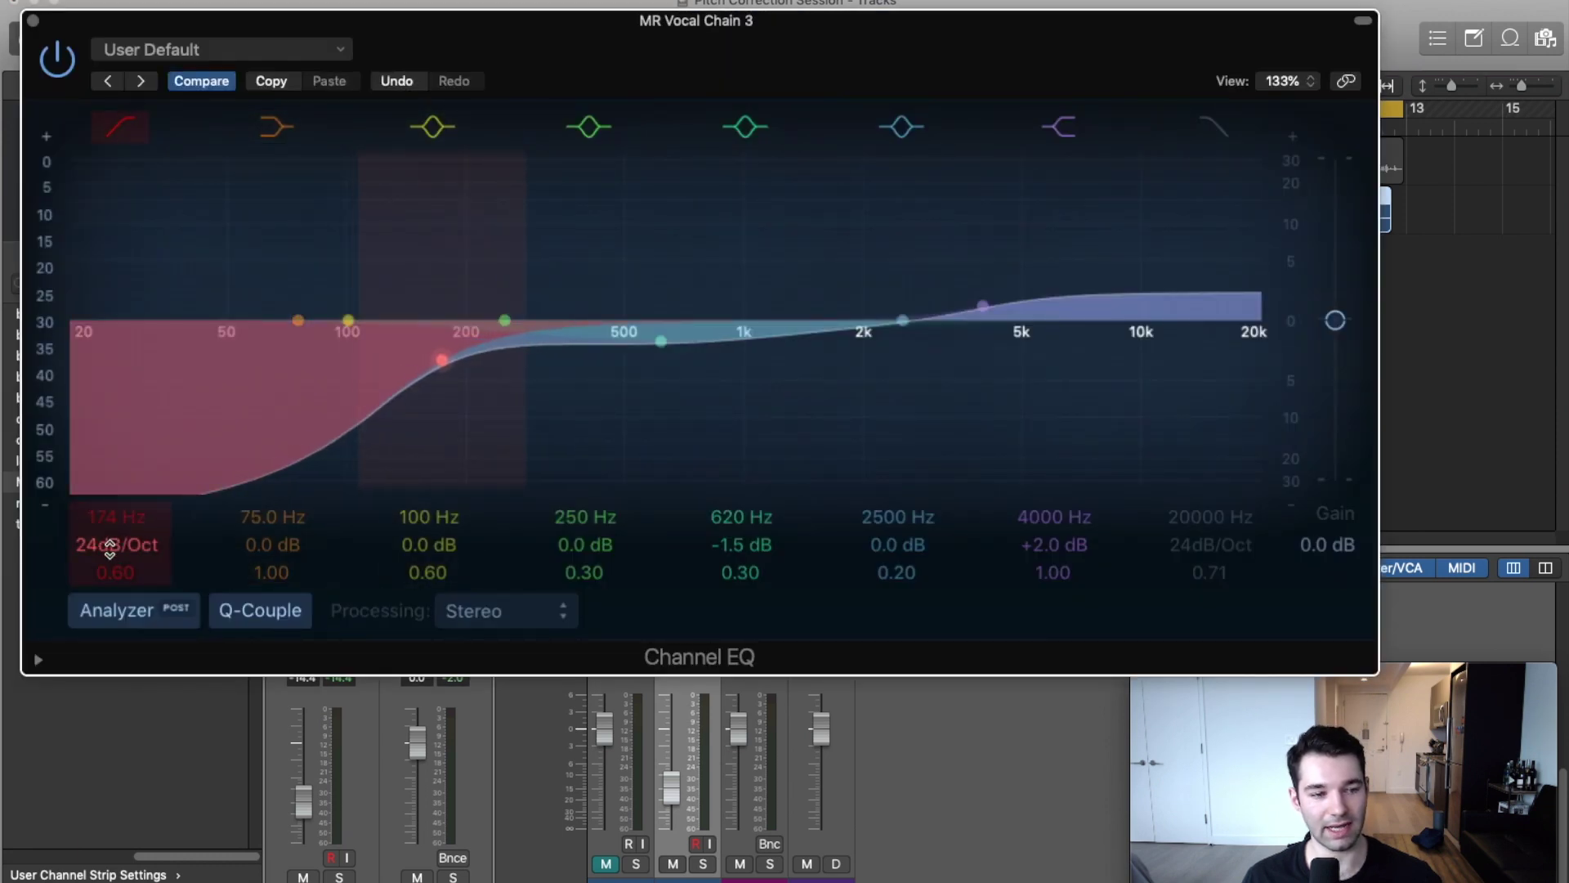
left_click_drag(109, 549, 108, 540)
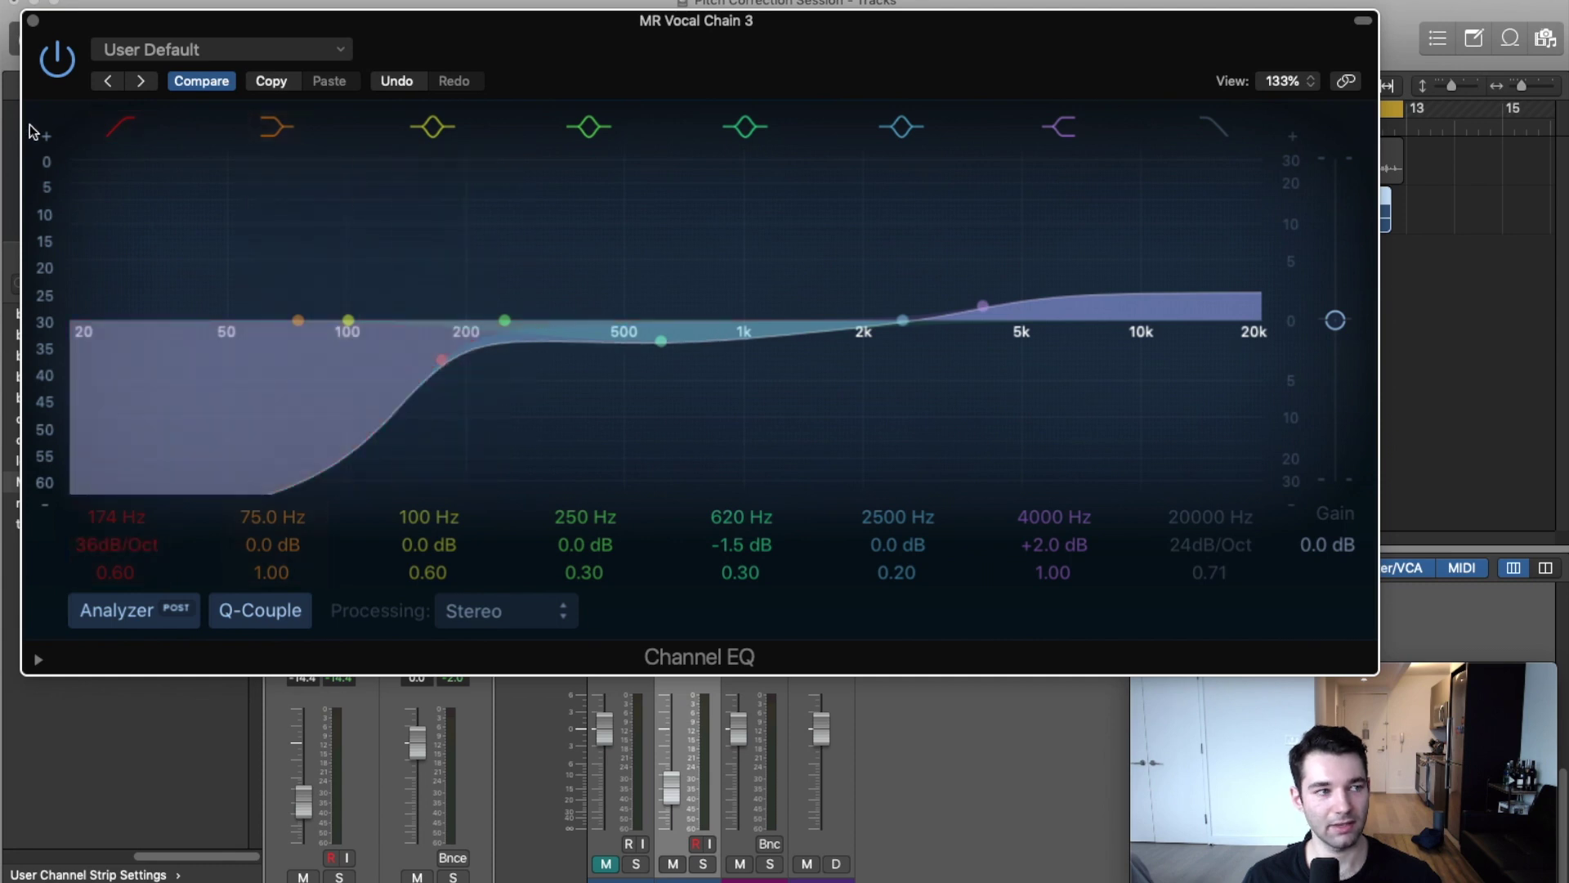
left_click(34, 21)
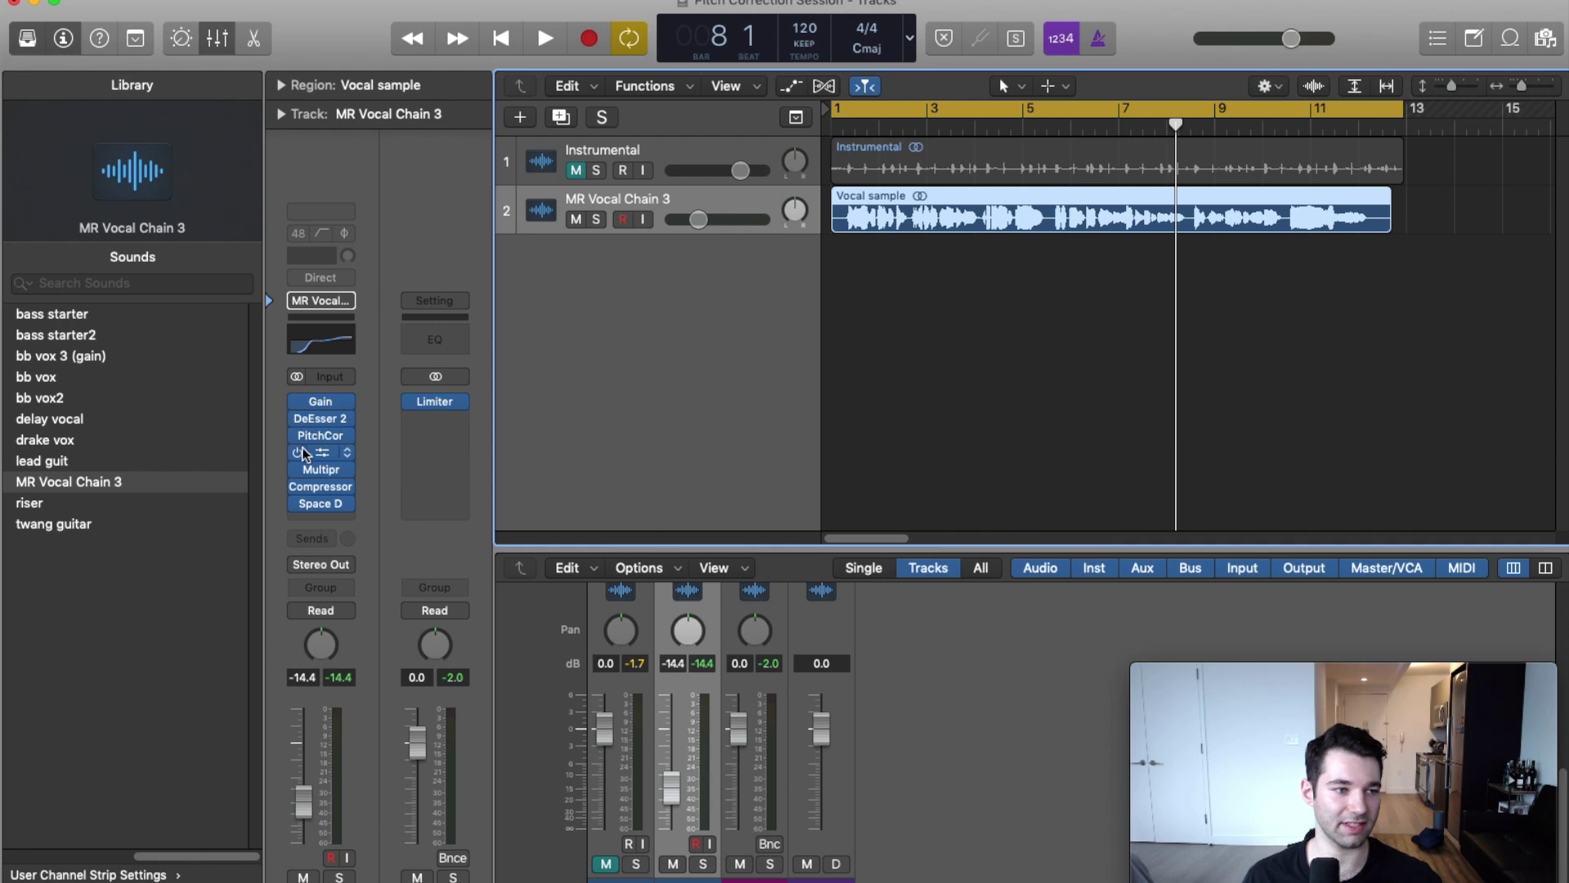
Audition the vocal chain, unmuting then re-muting the Instrumental track, and stop playback
left_click(541, 39)
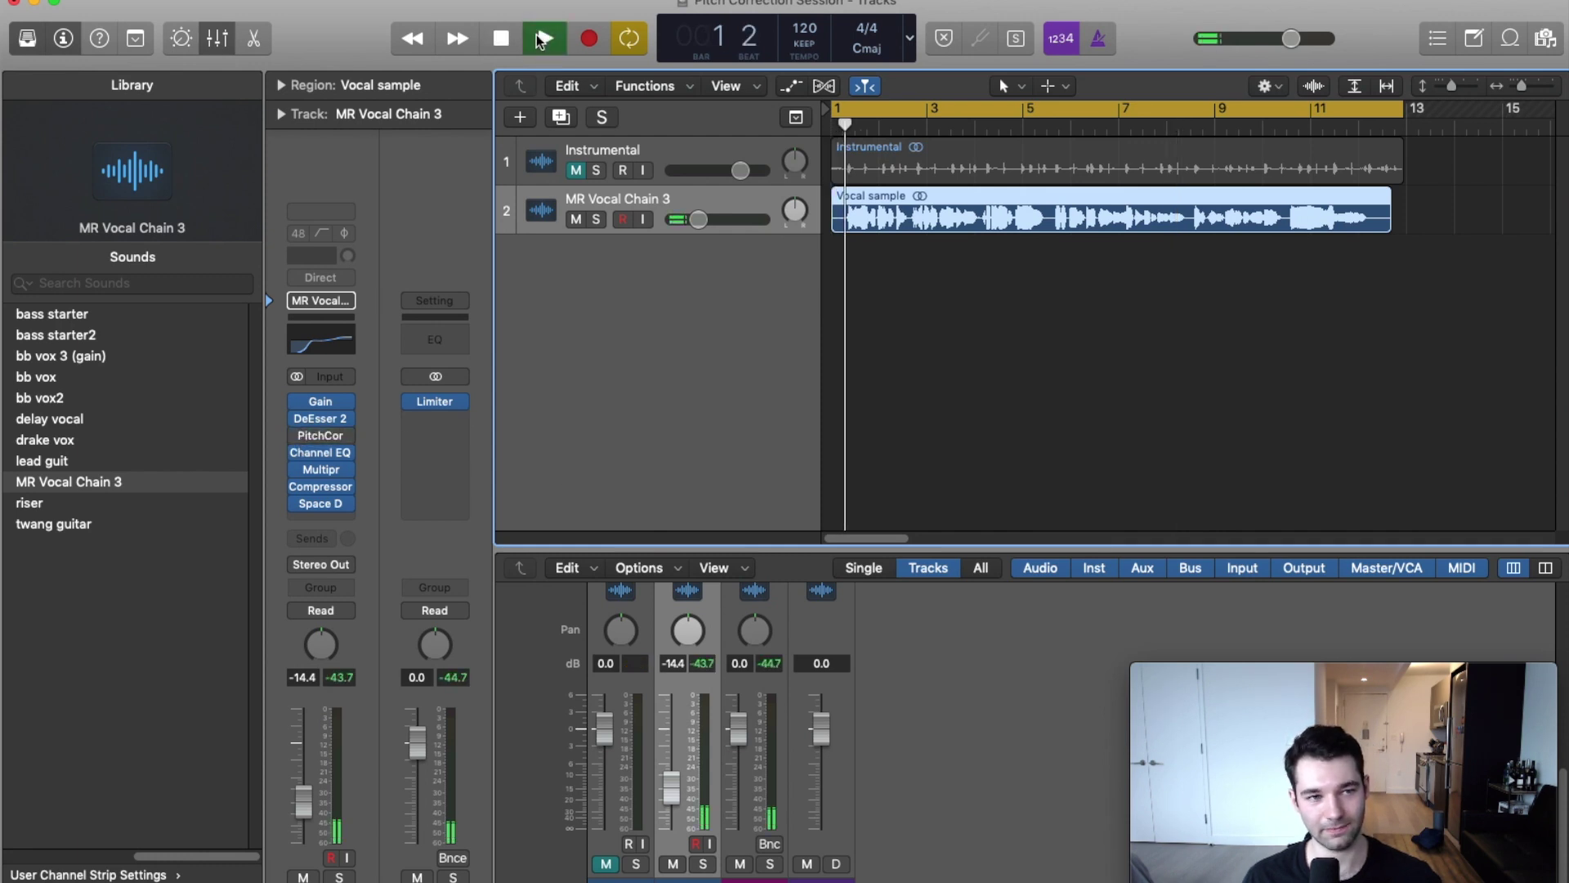
left_click(576, 170)
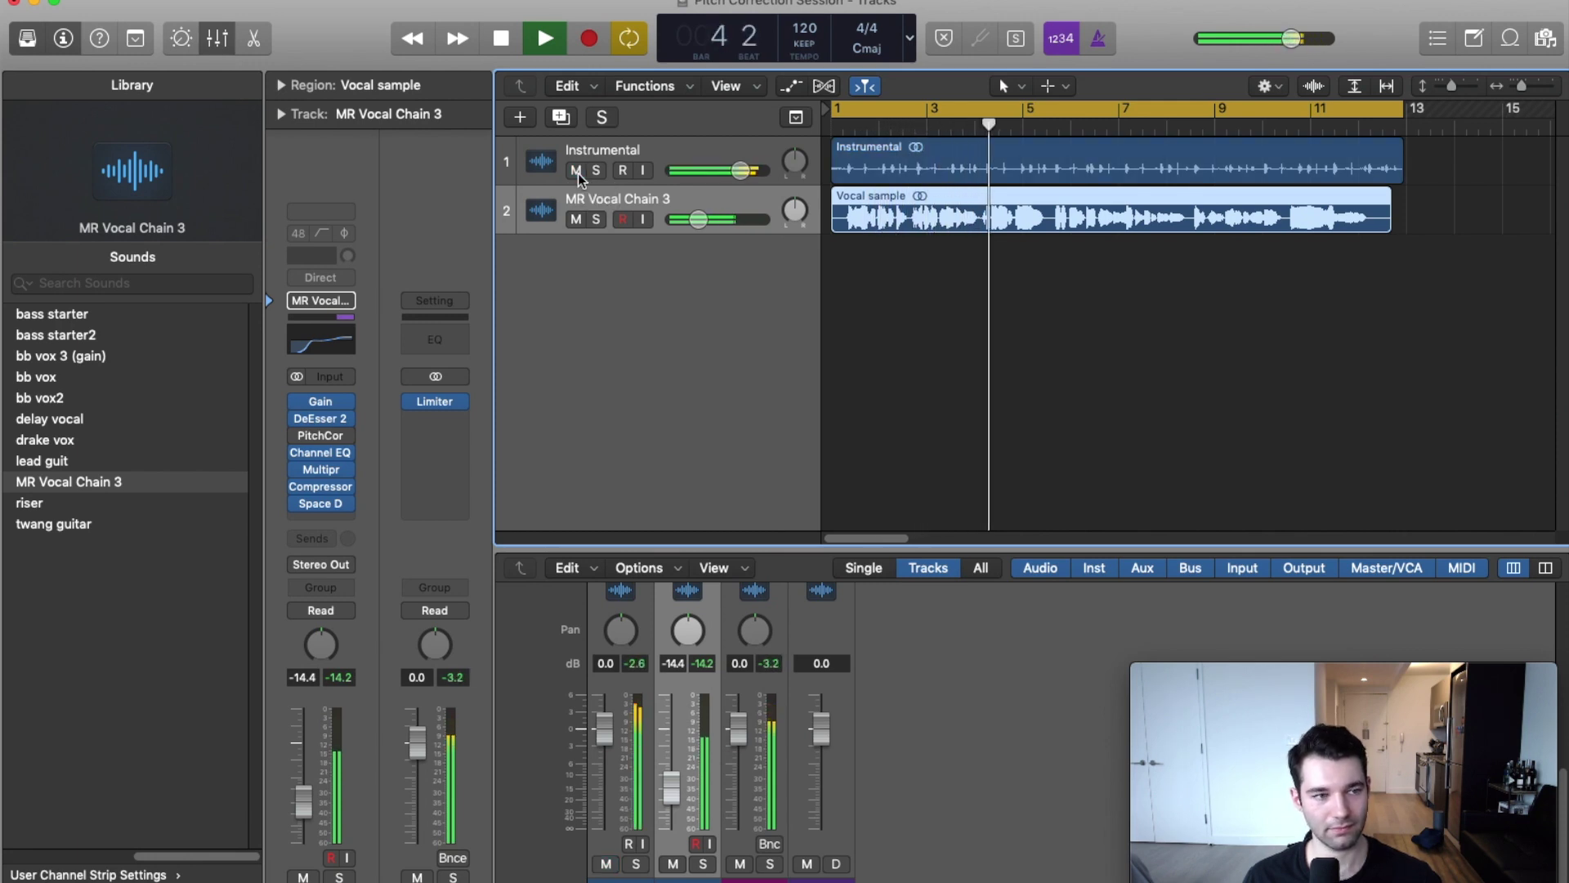
left_click(577, 170)
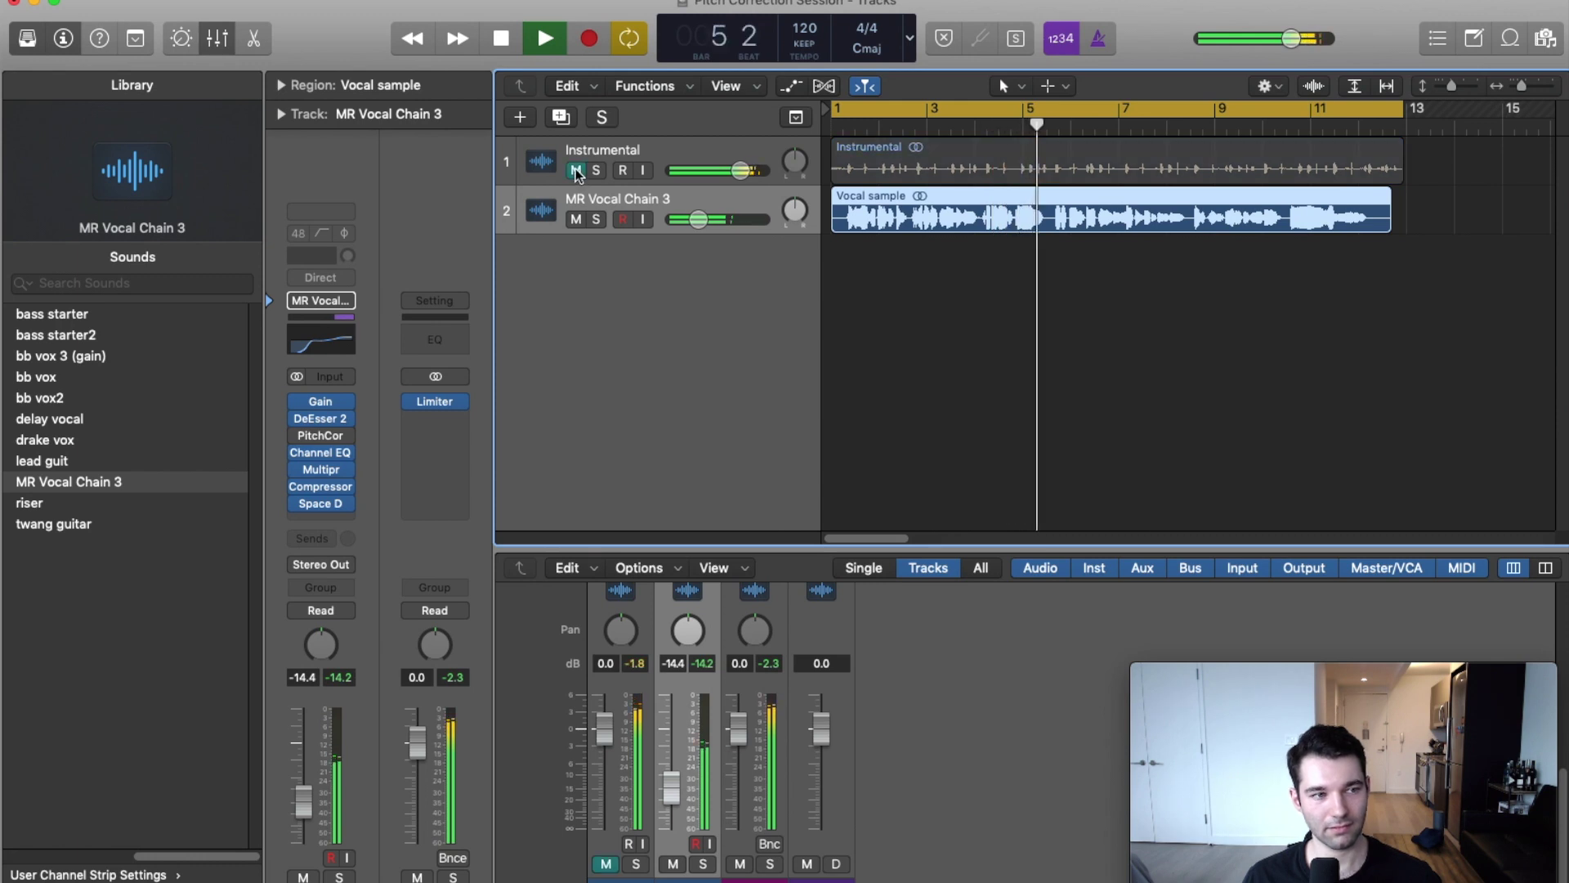
key("space")
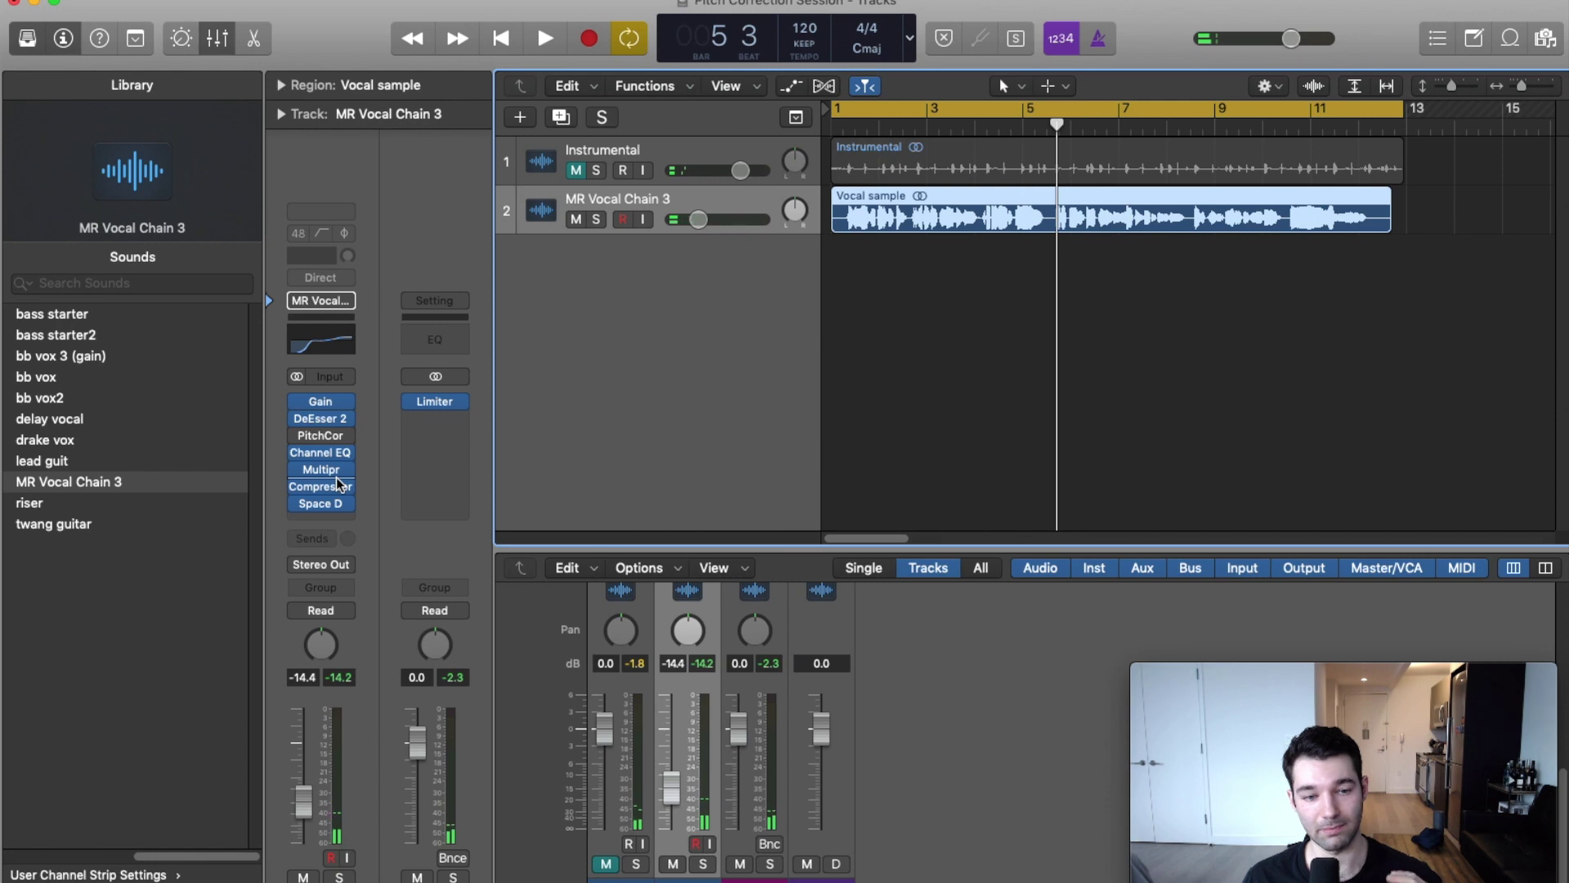
mouse_move(299, 440)
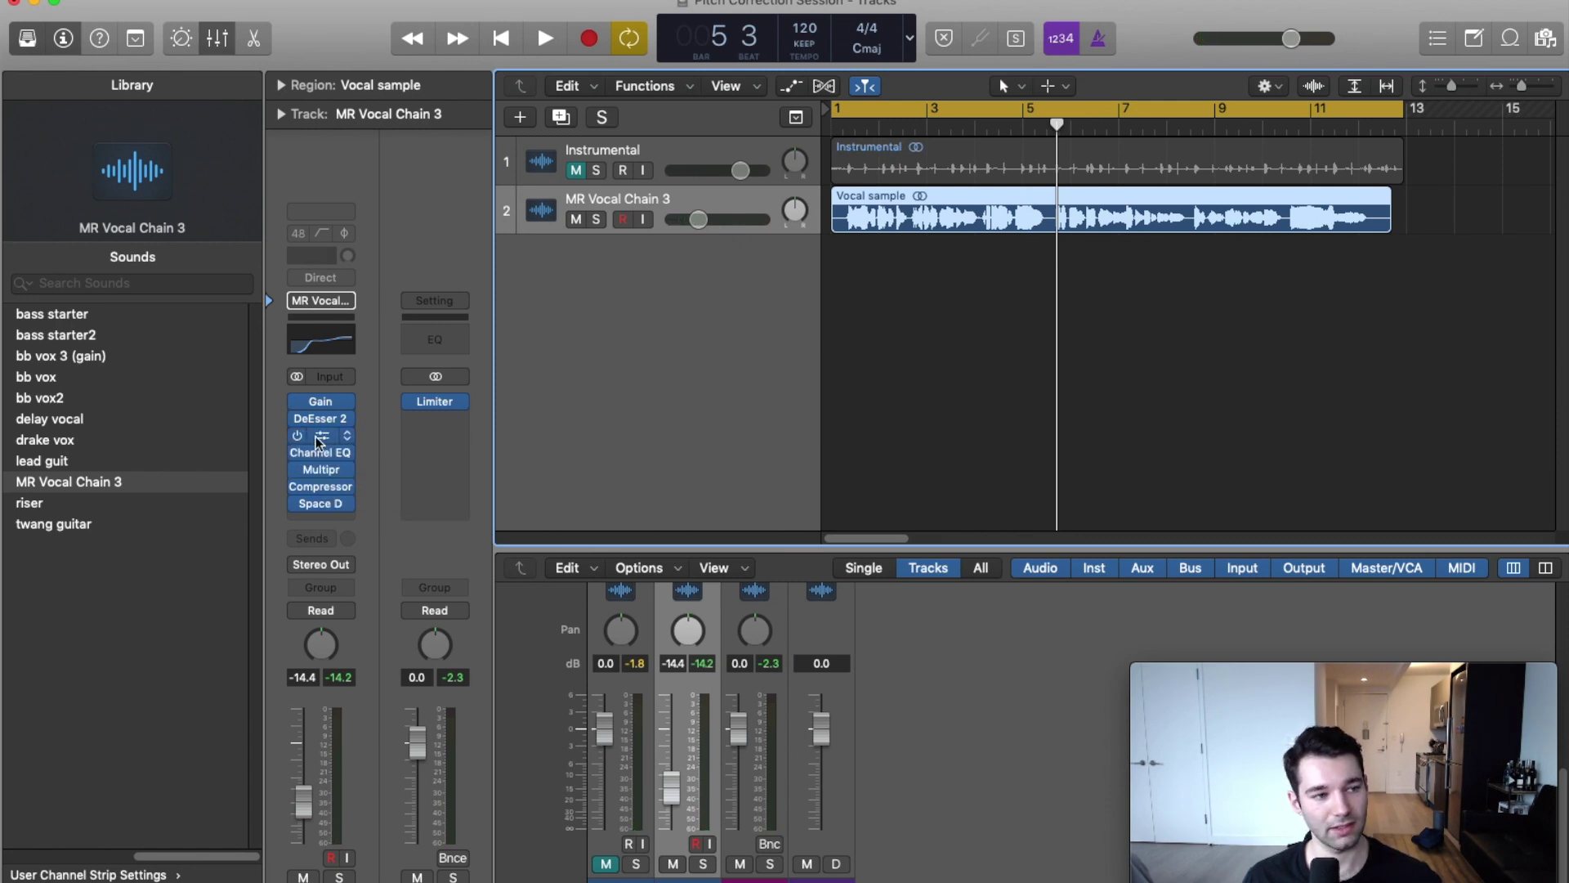
Open the PitchCor plugin and enlarge its window to a 183% view
left_click(322, 438)
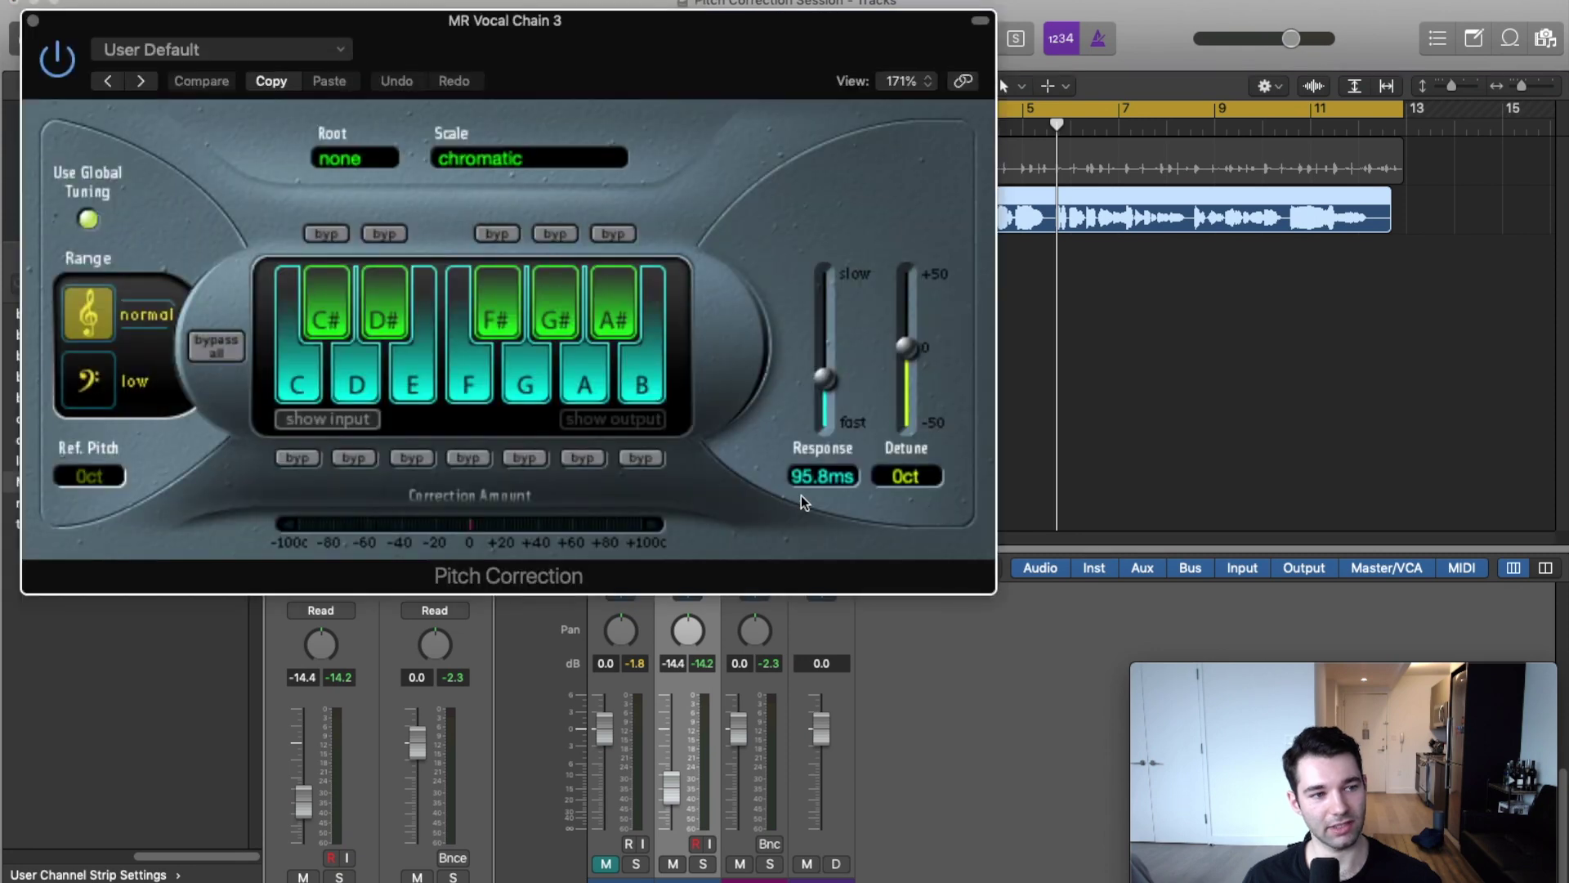
left_click_drag(708, 63, 747, 60)
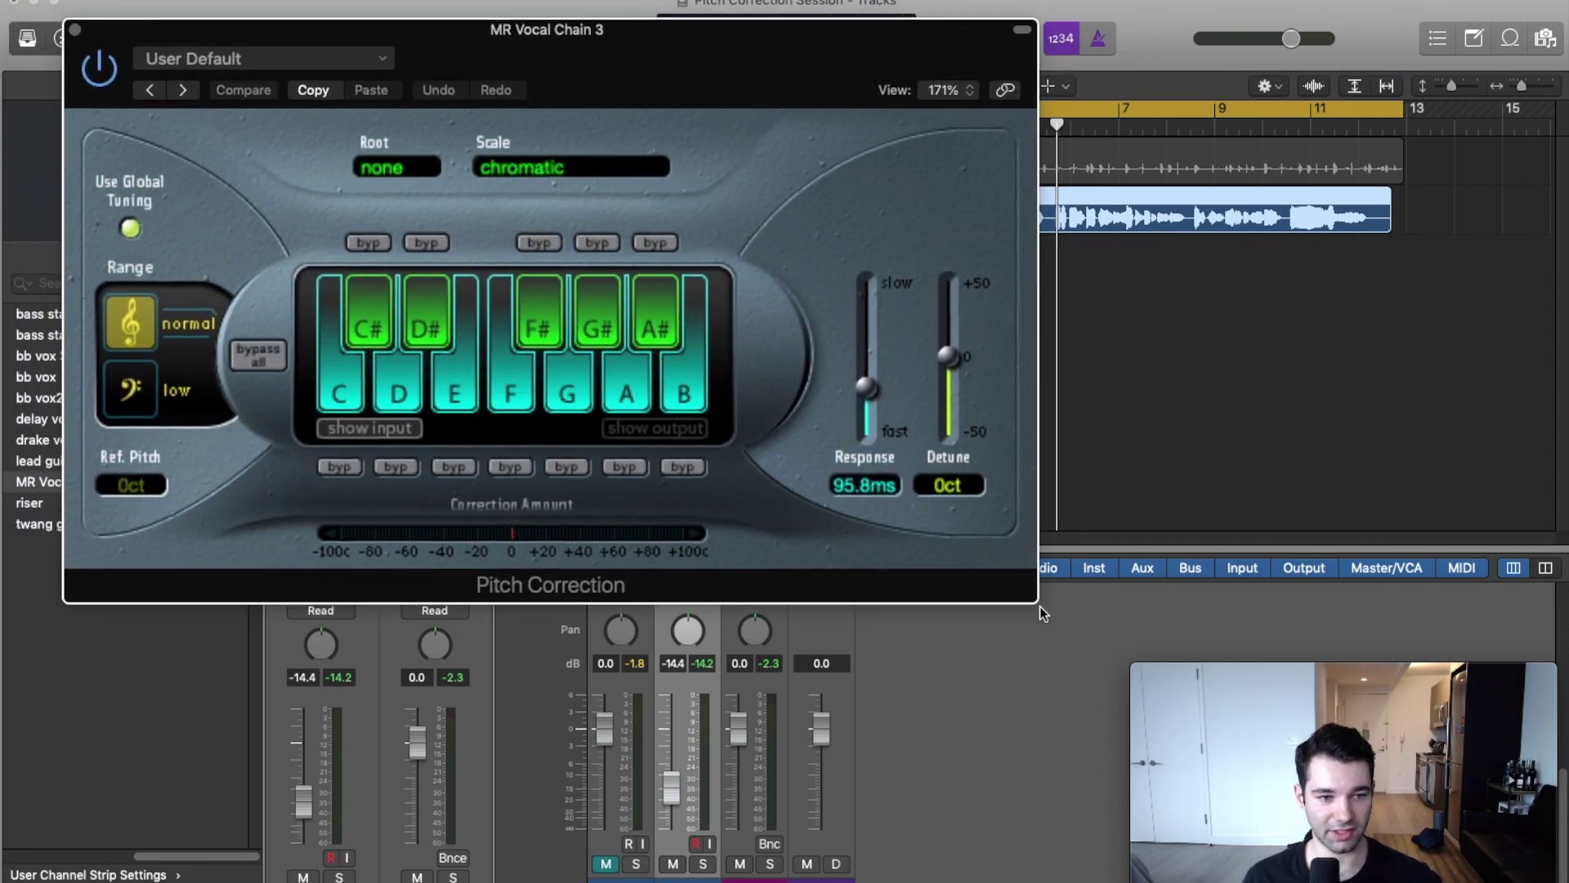
left_click_drag(1038, 605, 1074, 662)
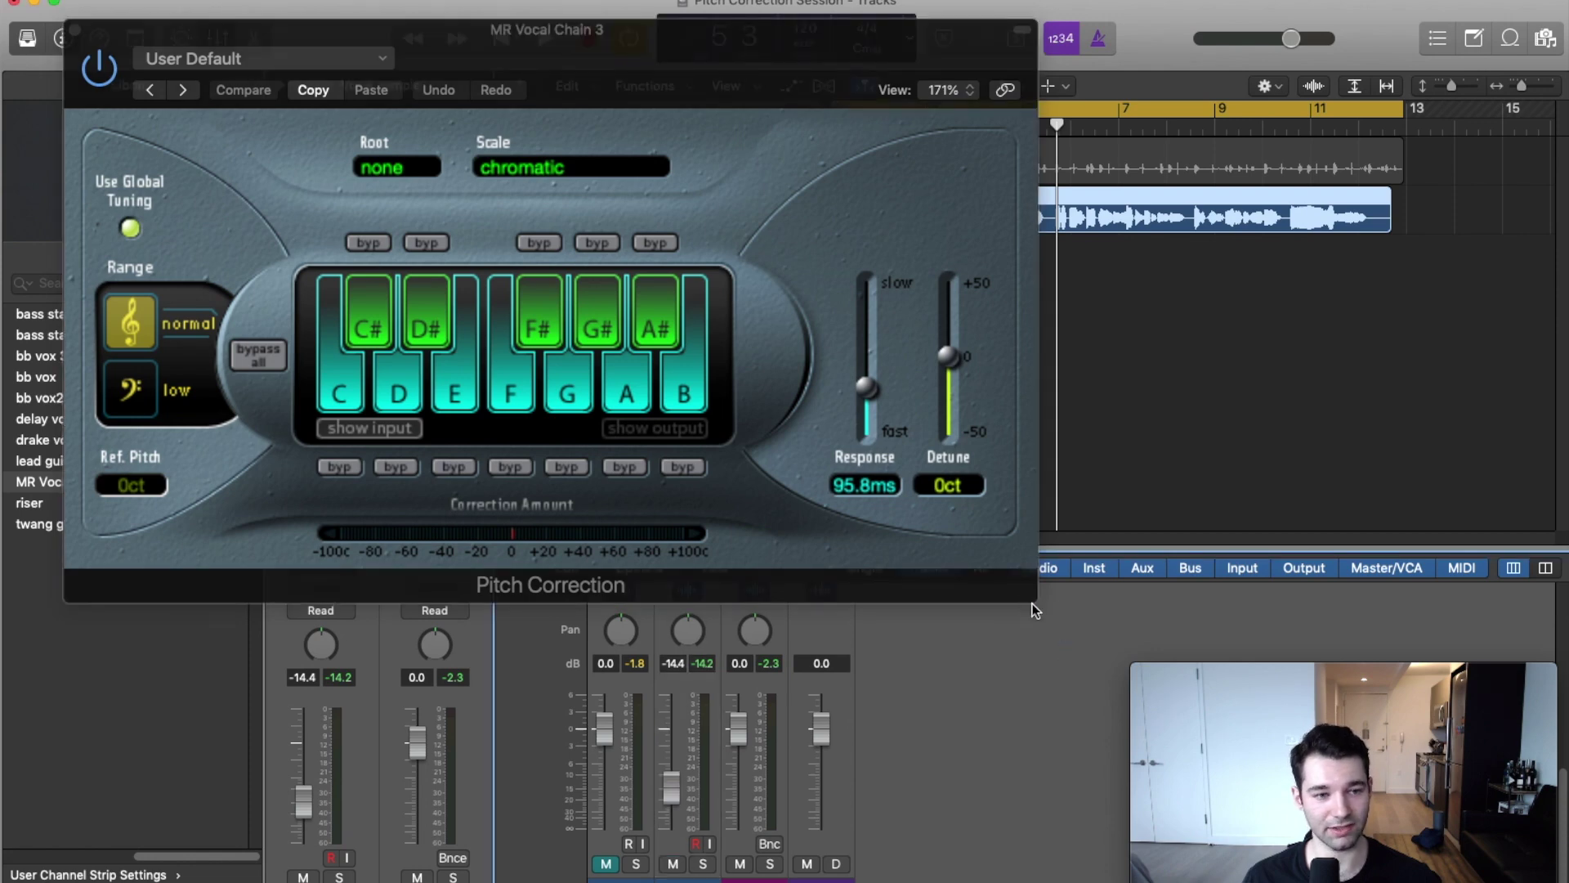
left_click_drag(1032, 604, 1107, 635)
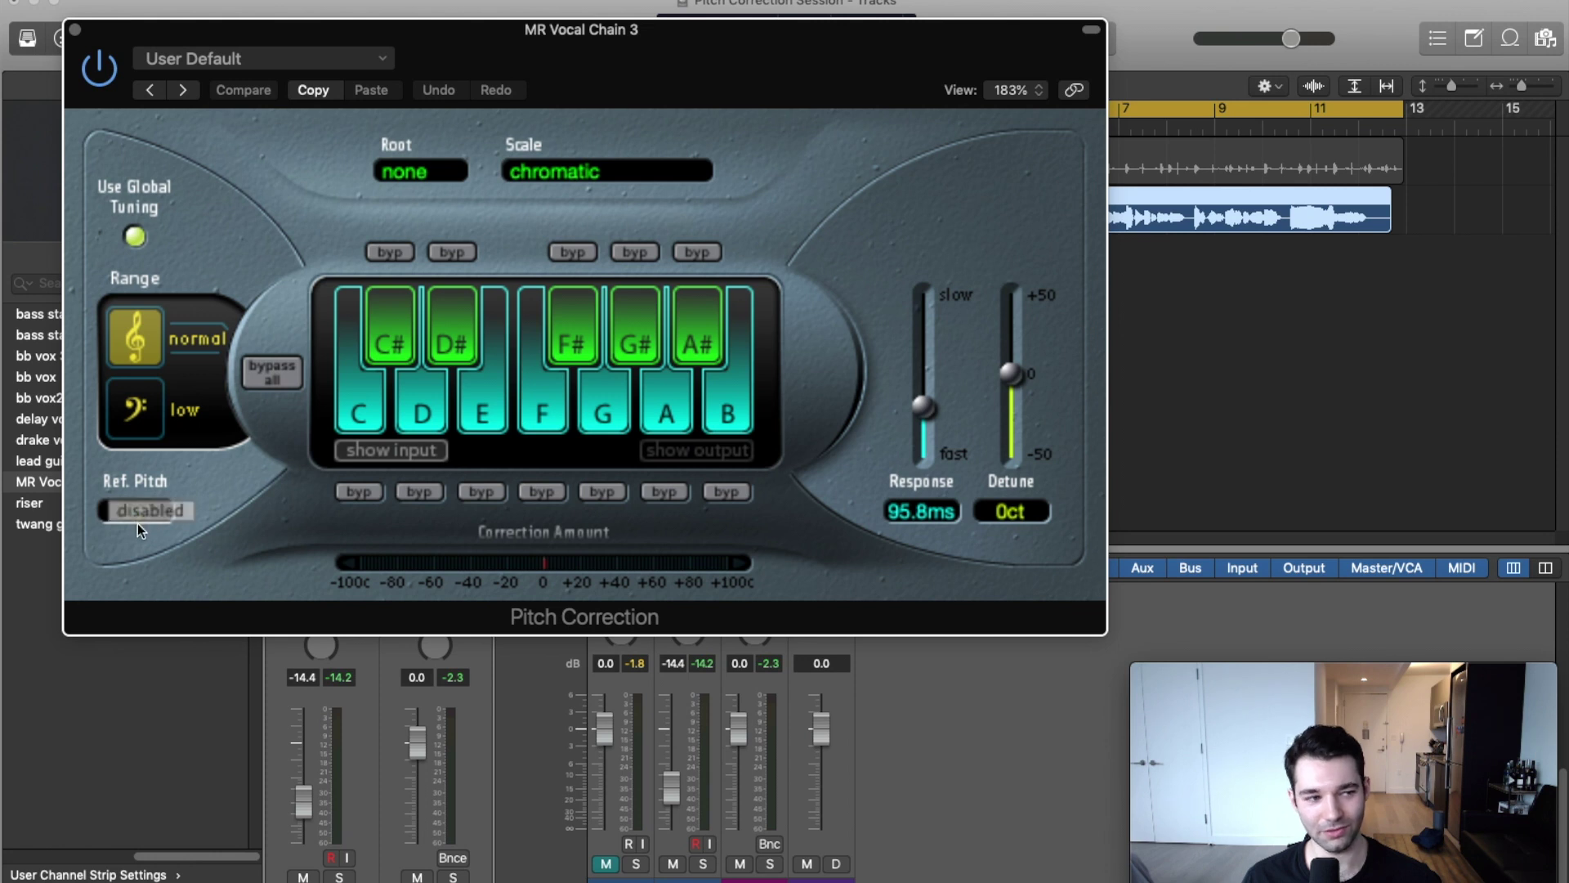
Toggle global tuning off and back on, try Ref. Pitch, and switch Range to low, then normal
left_click(135, 237)
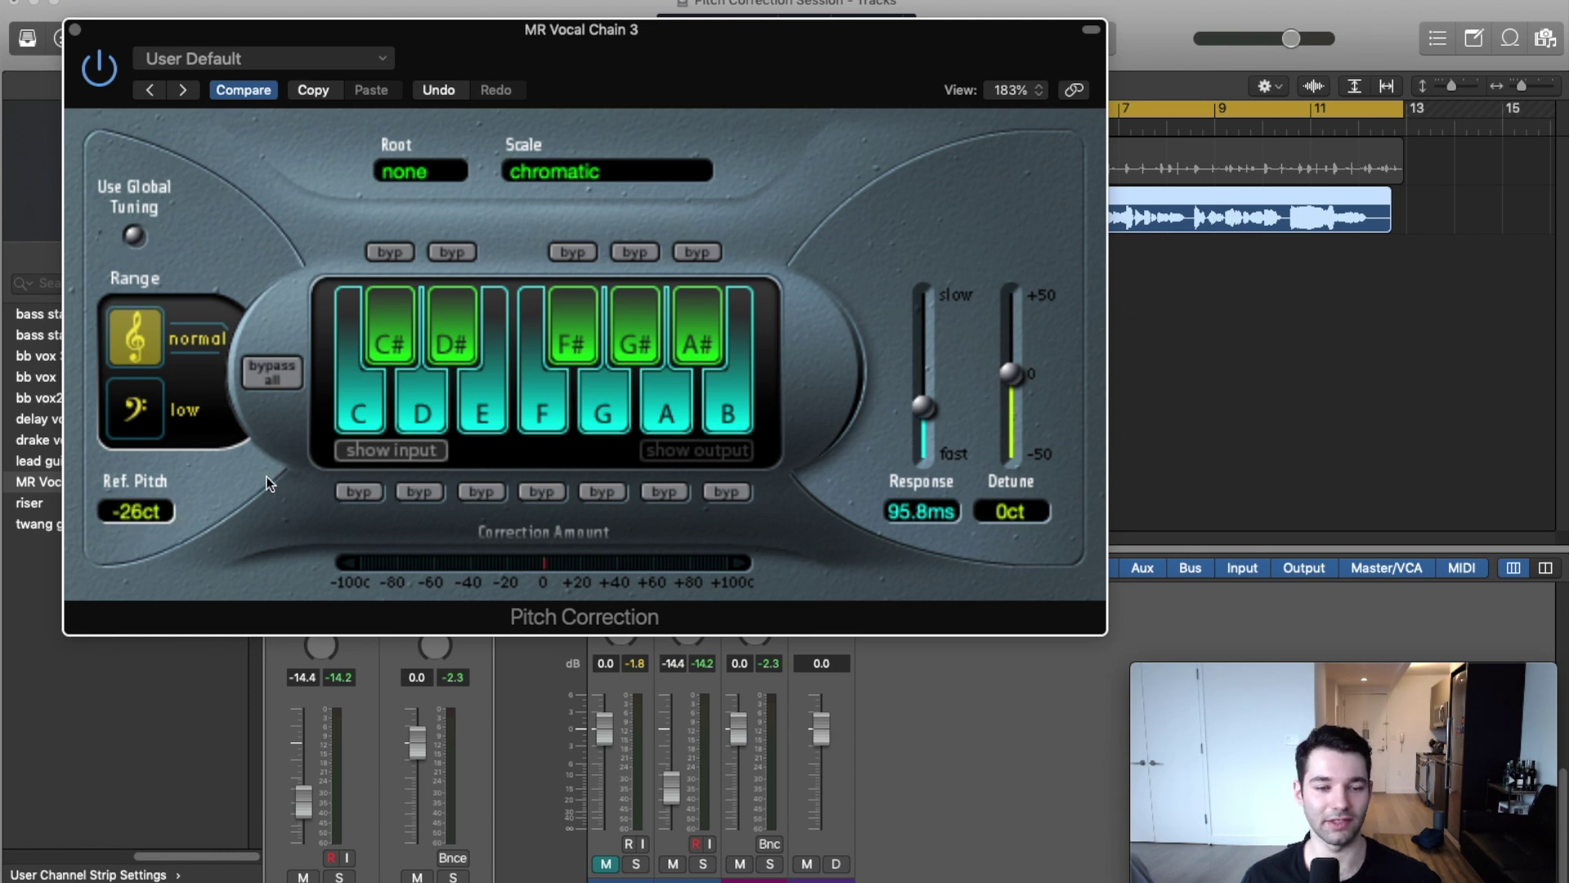
left_click_drag(149, 515, 198, 191)
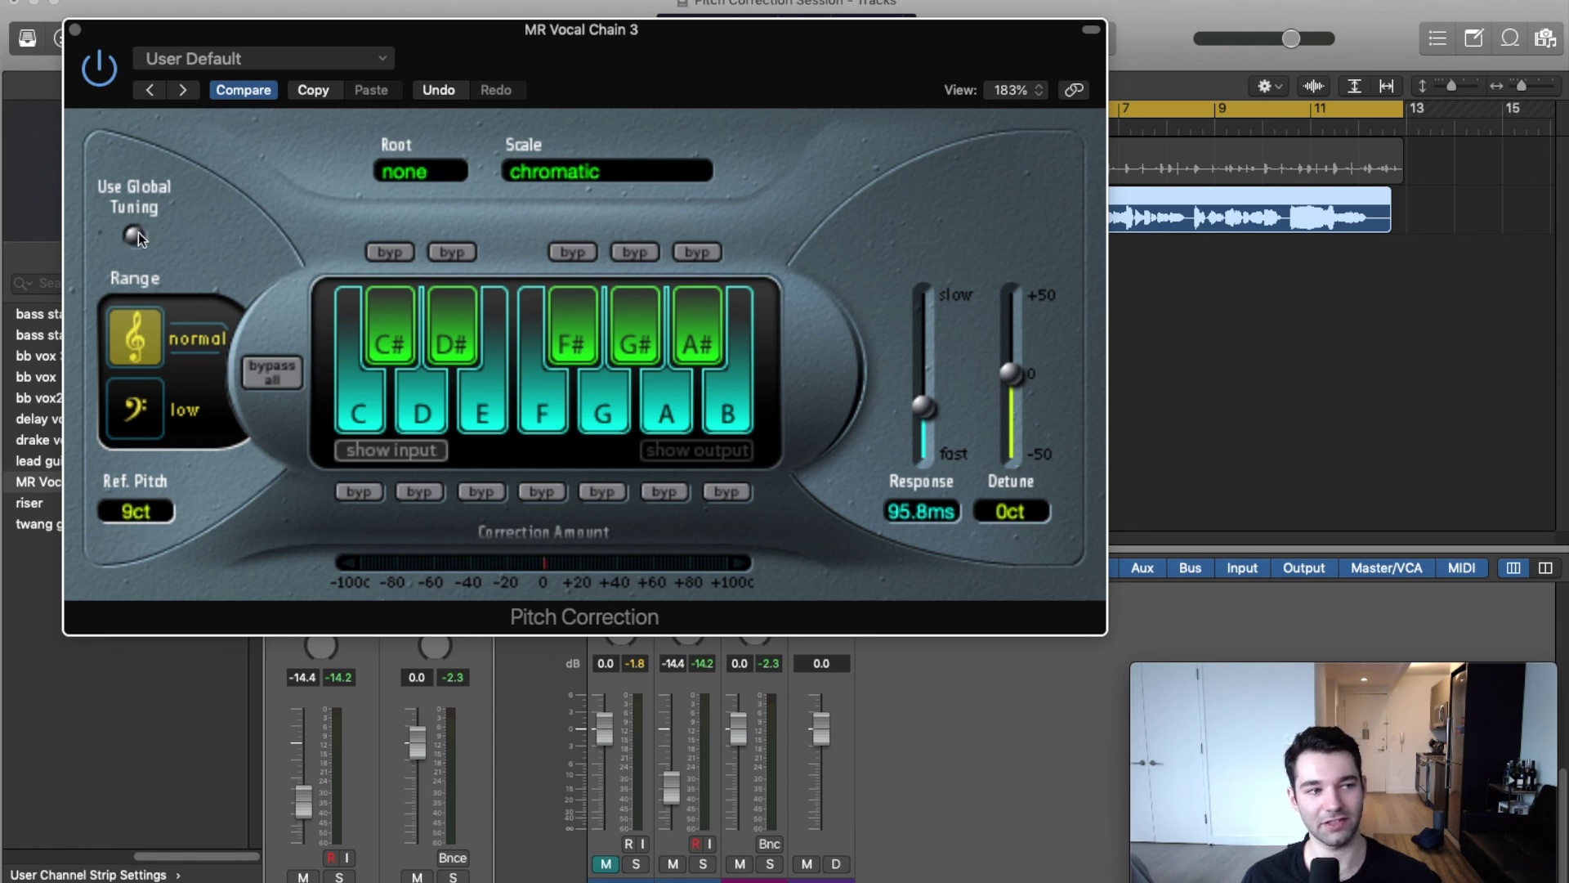
left_click(137, 239)
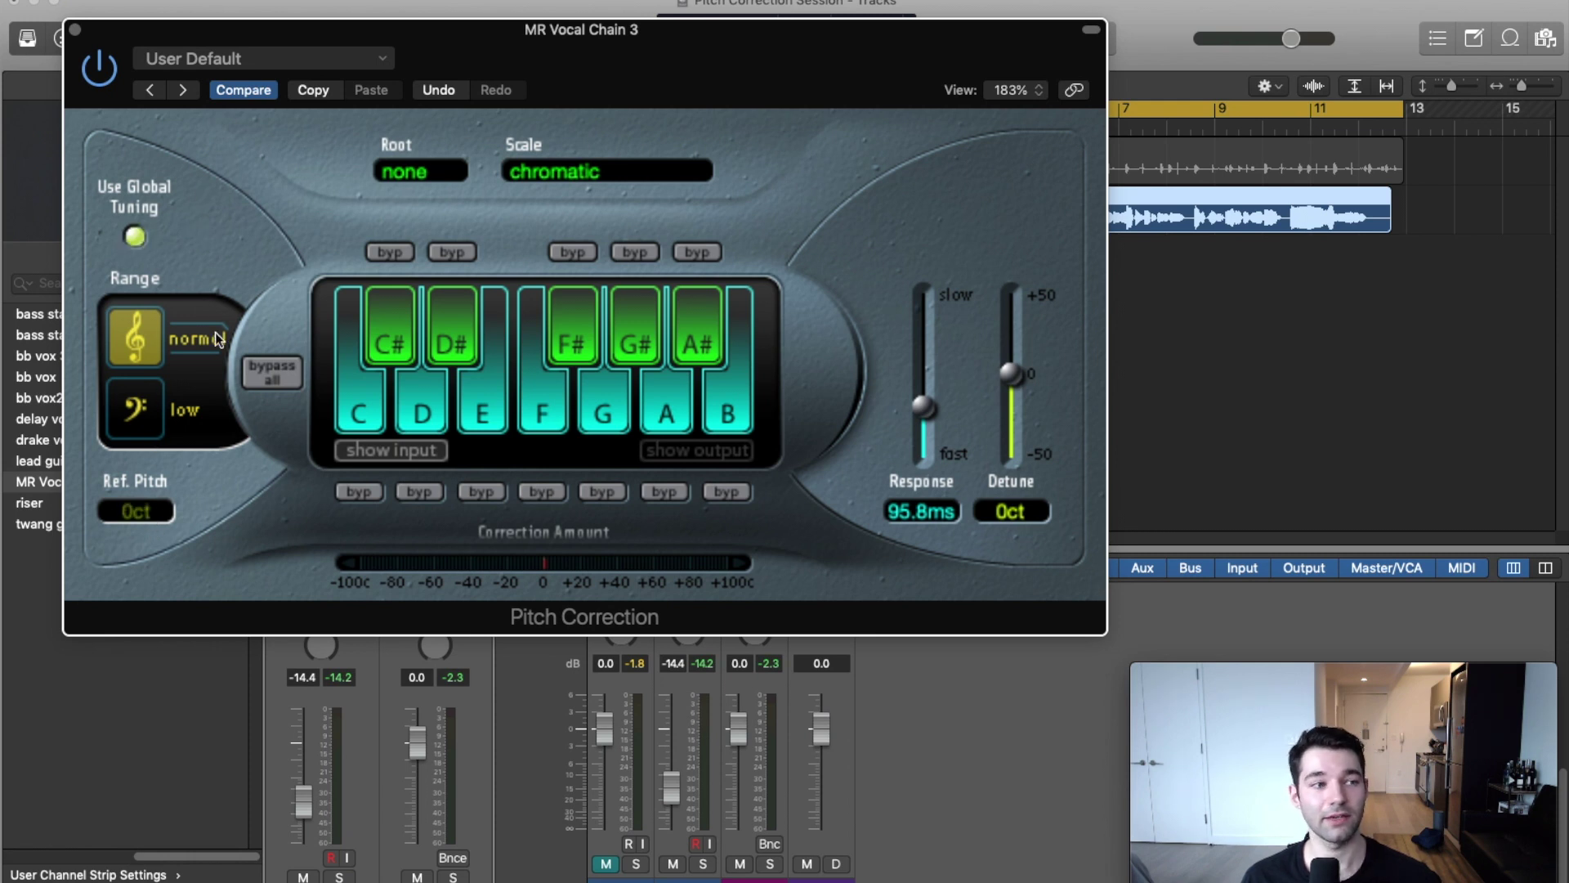
left_click(155, 424)
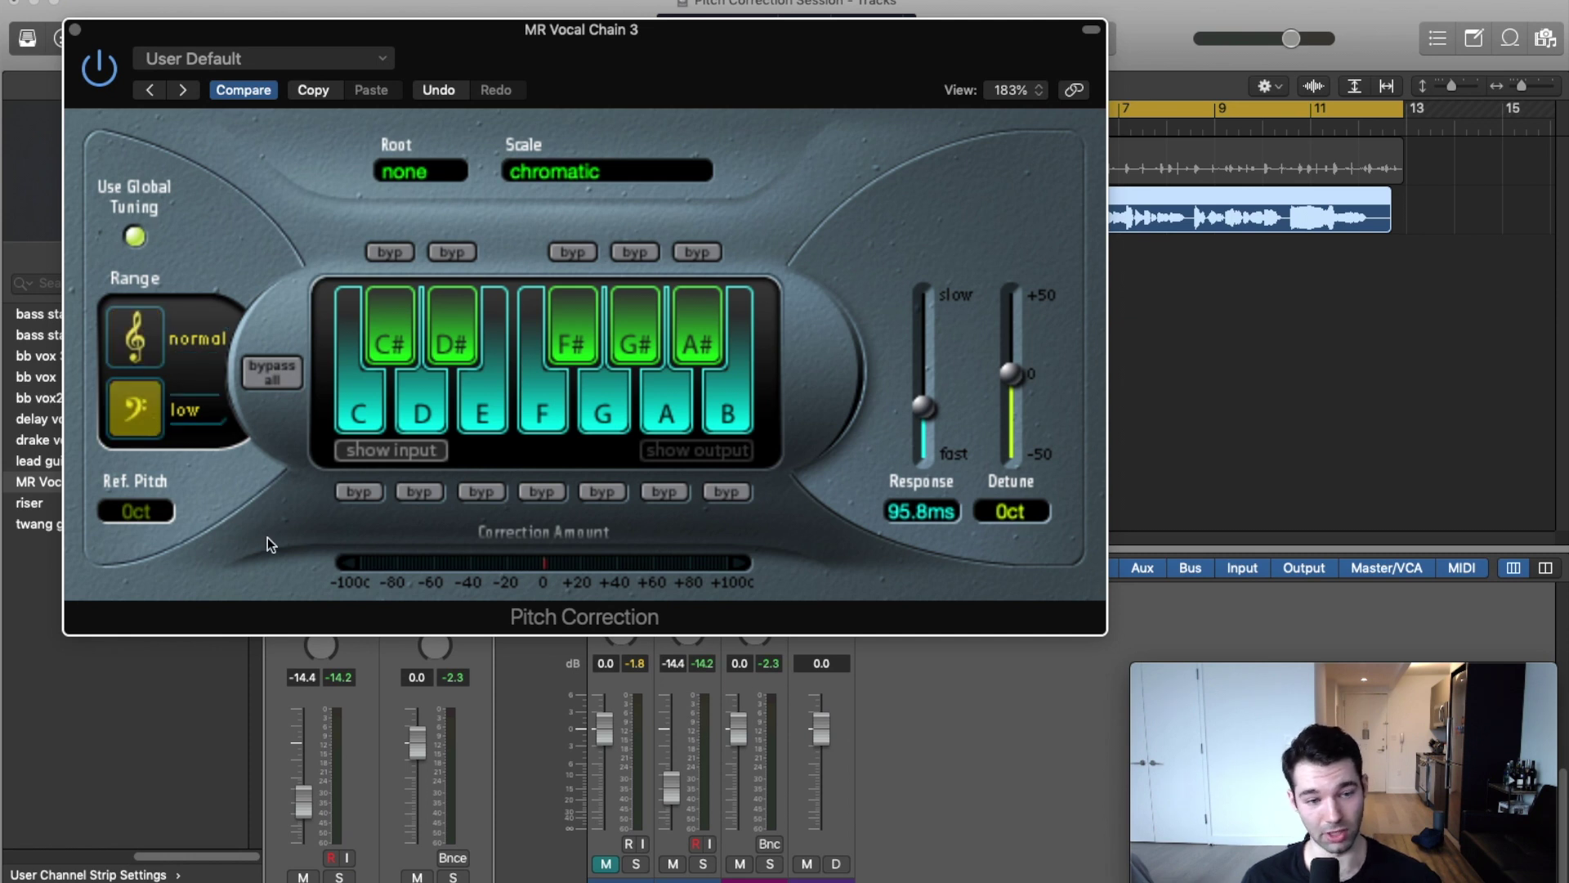
left_click(134, 350)
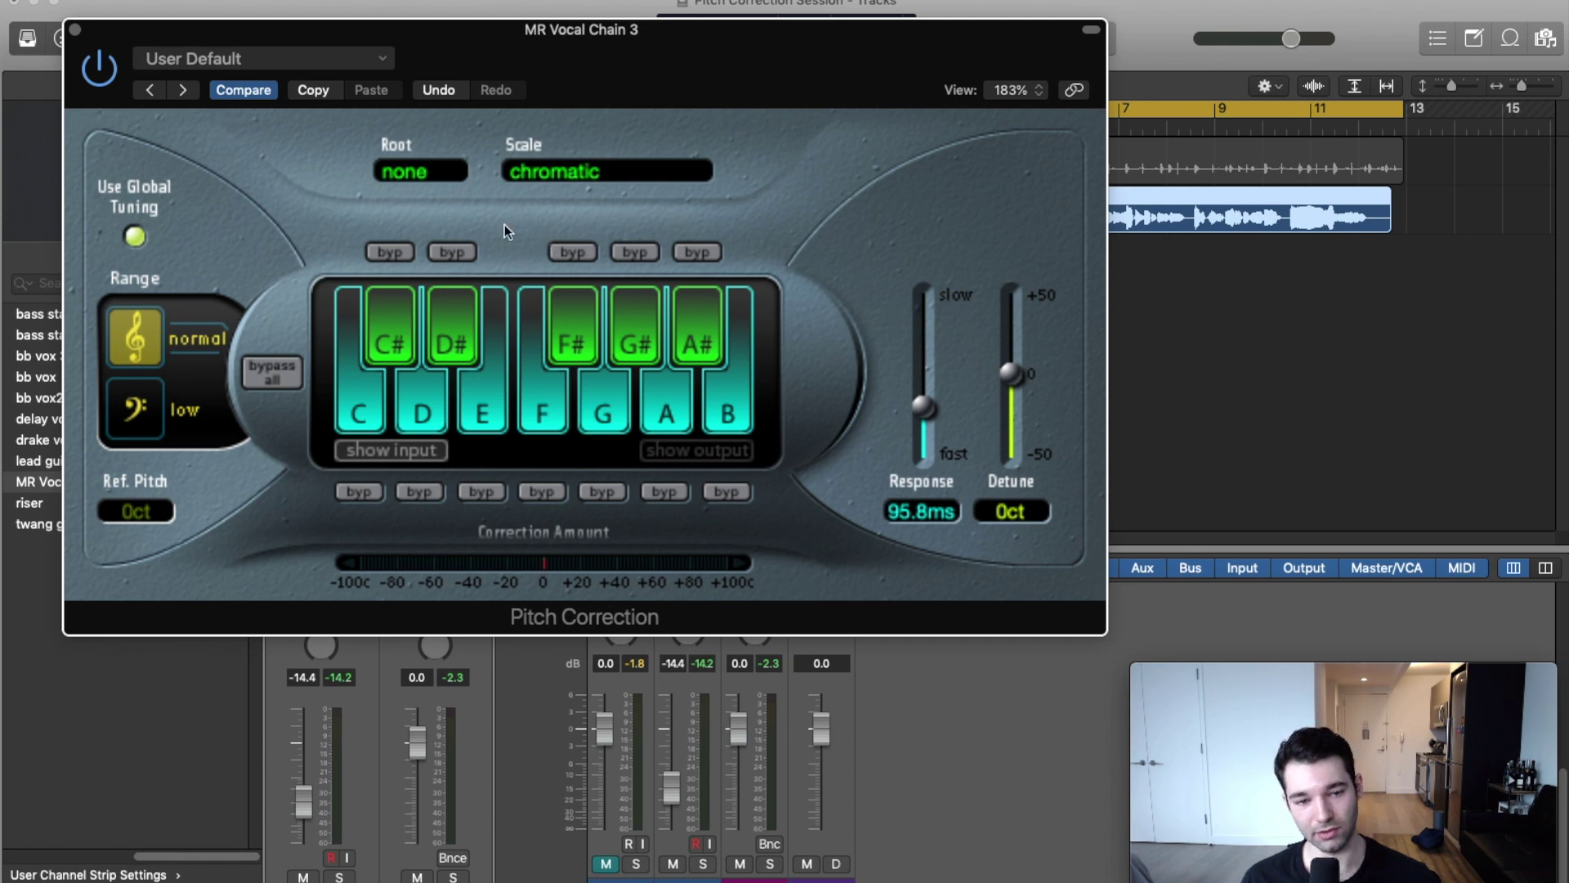
Try major scale with root A, then minor pentatonic, and add the F and B keys
left_click(441, 173)
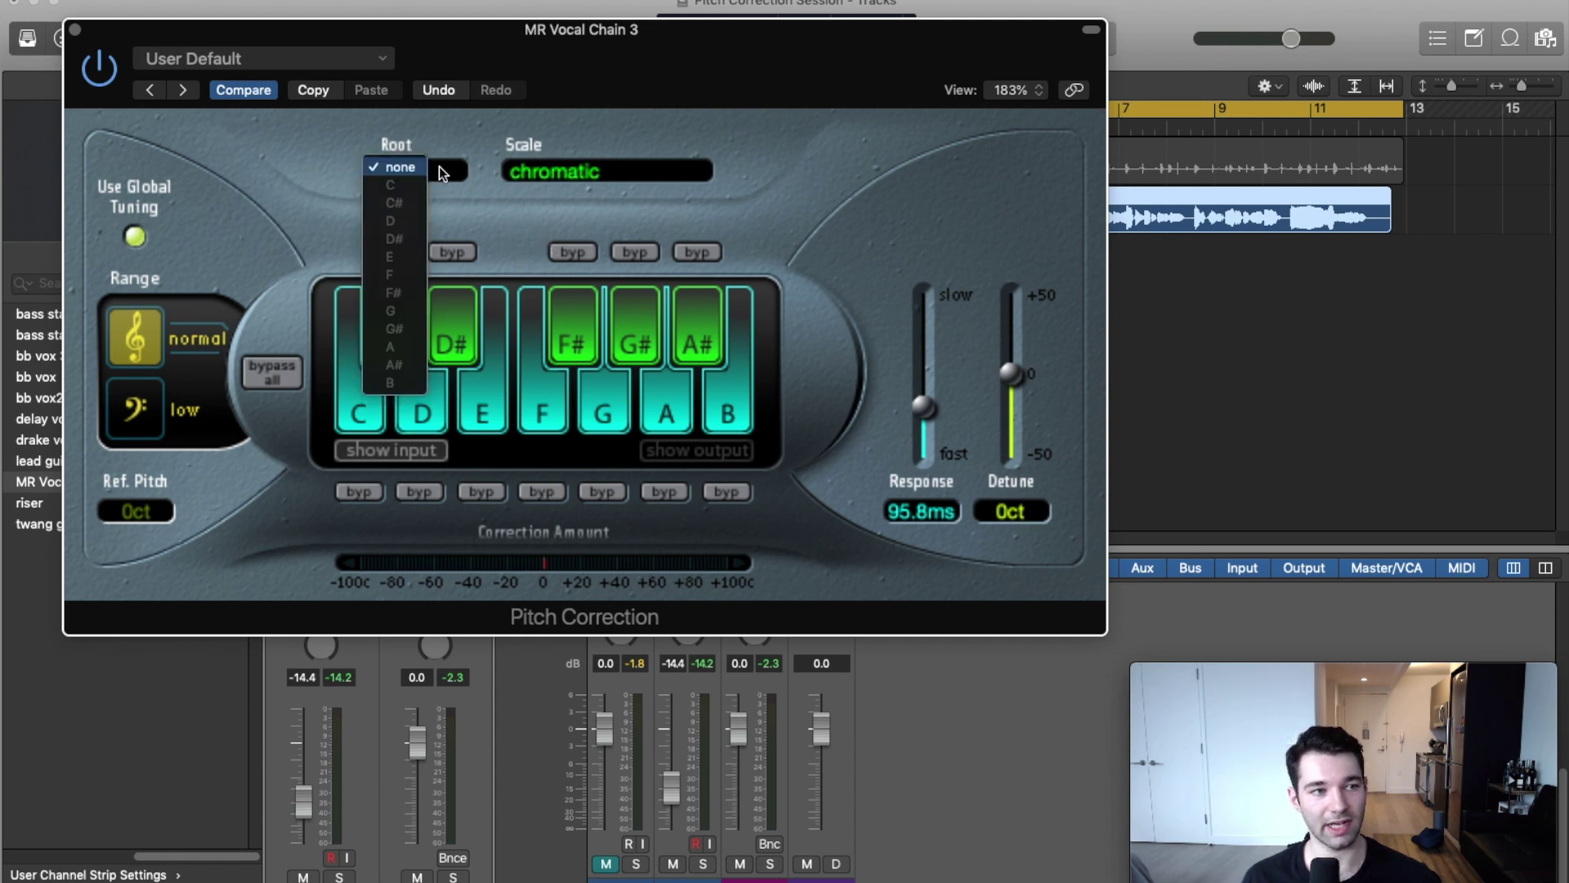
left_click(572, 170)
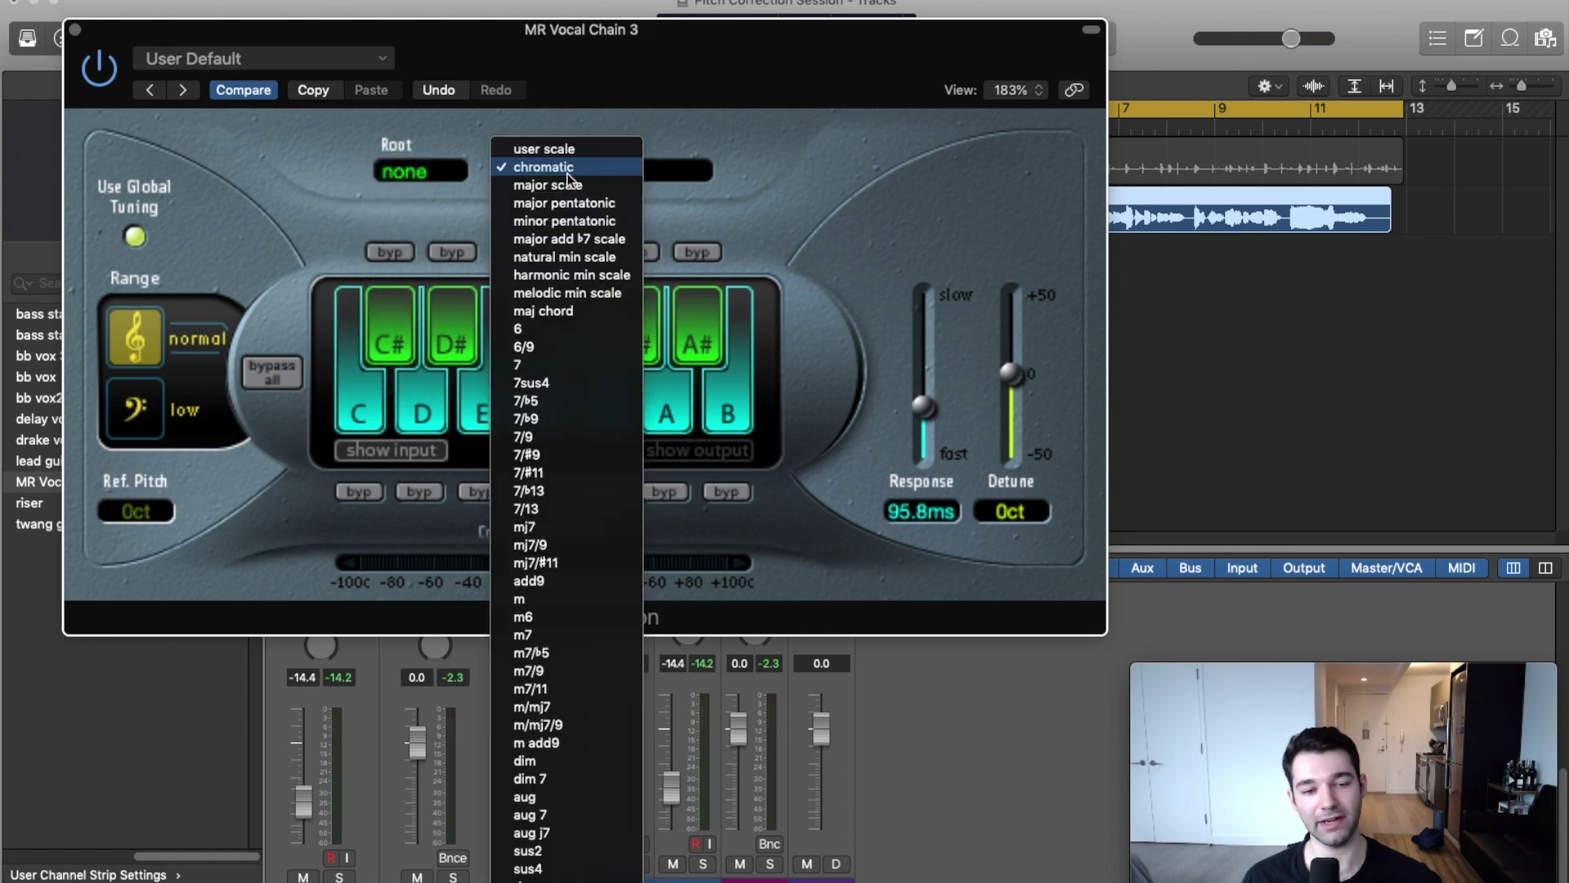
left_click(547, 185)
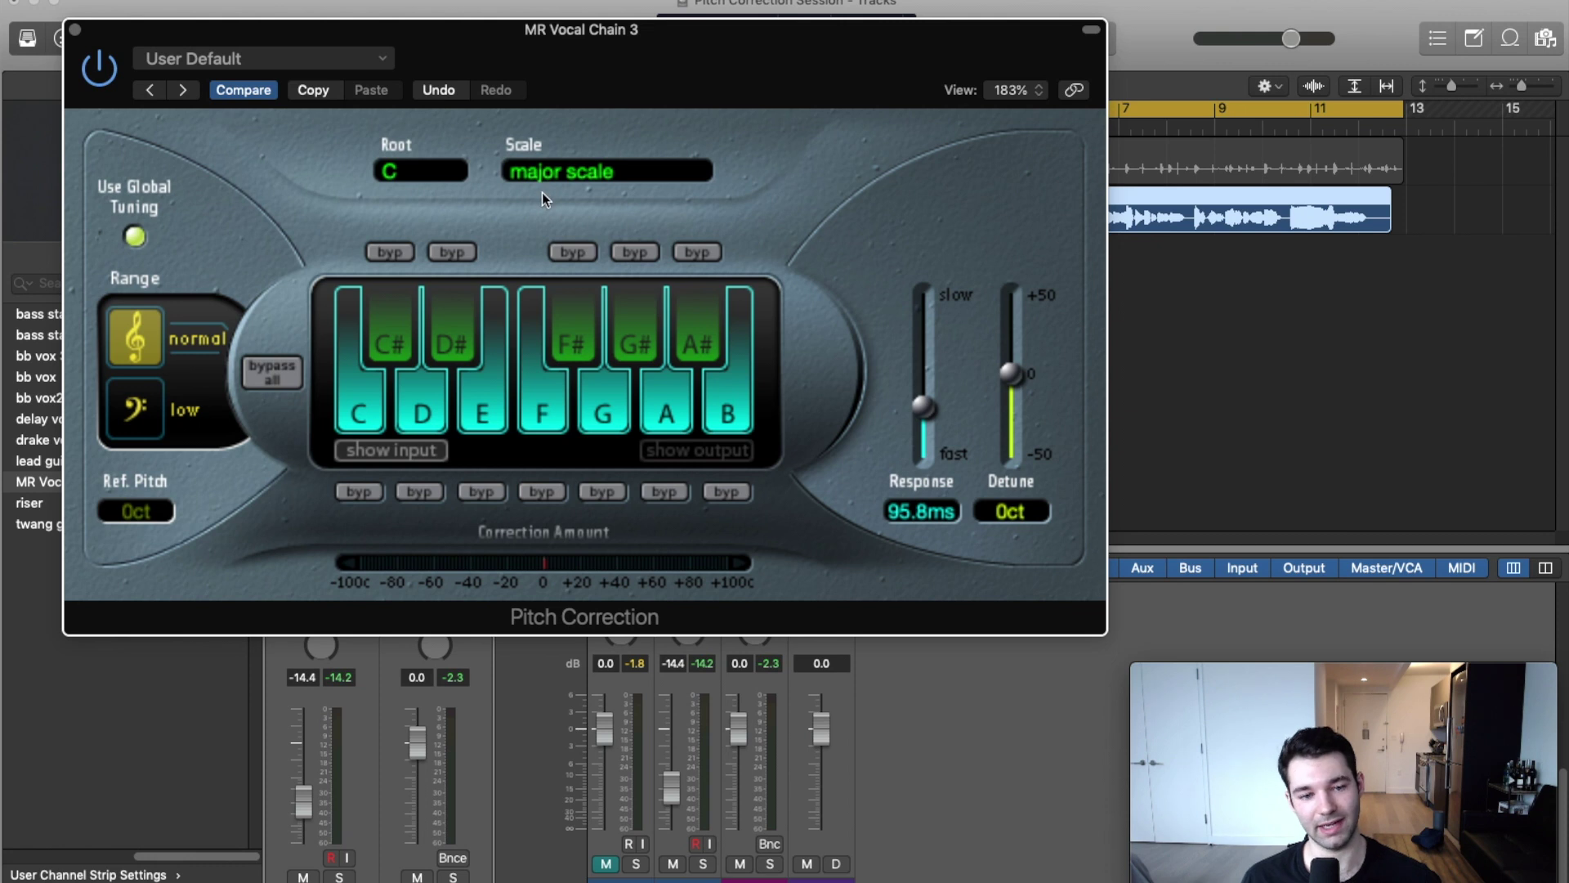
left_click(424, 180)
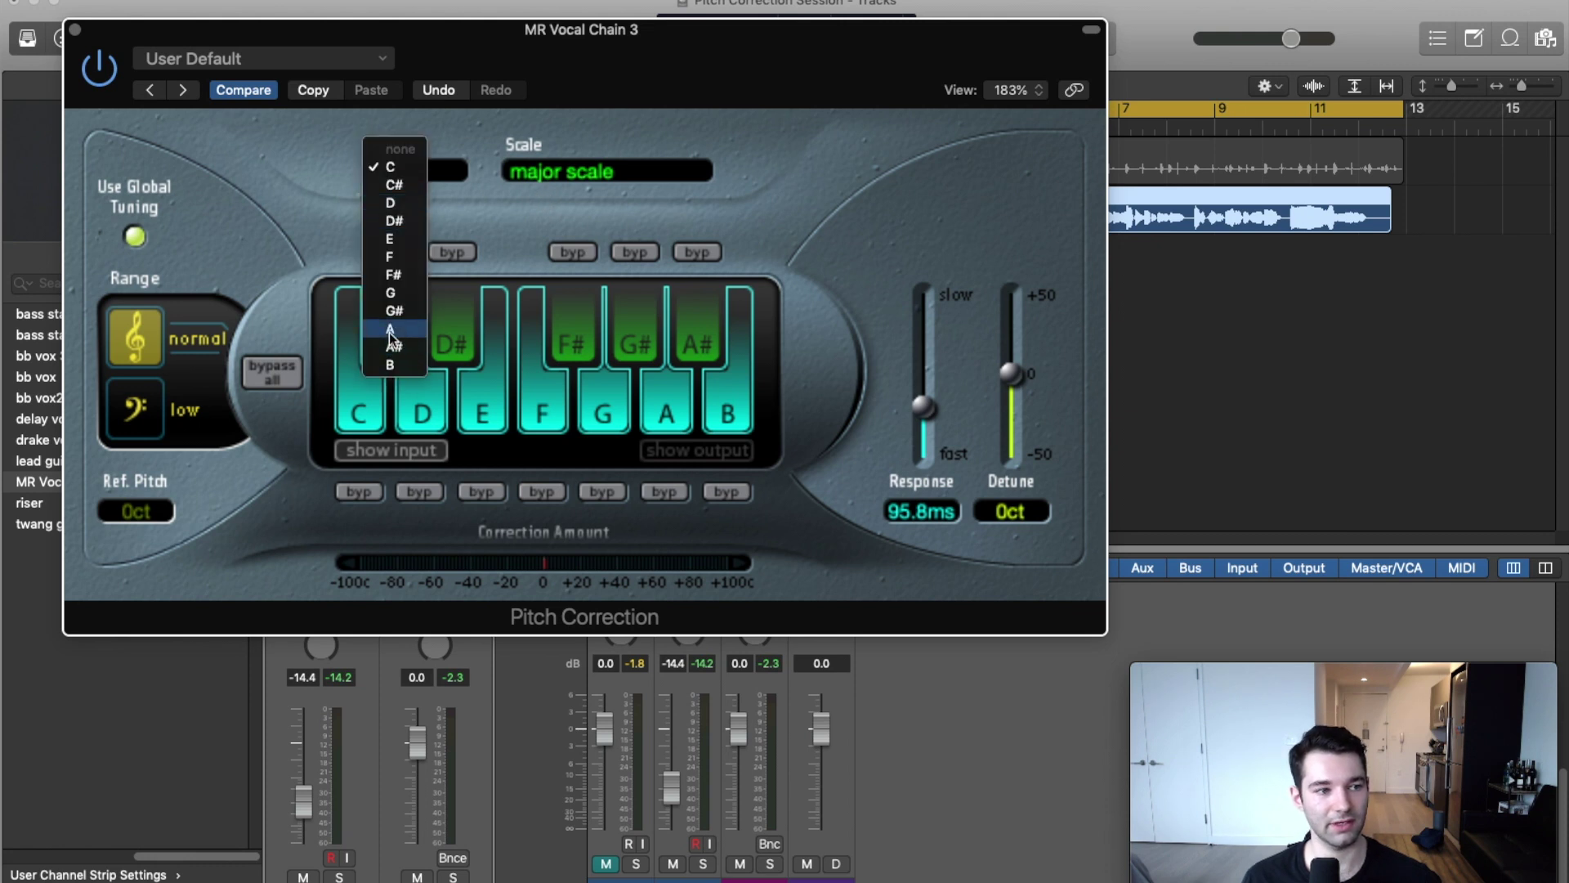
left_click(546, 177)
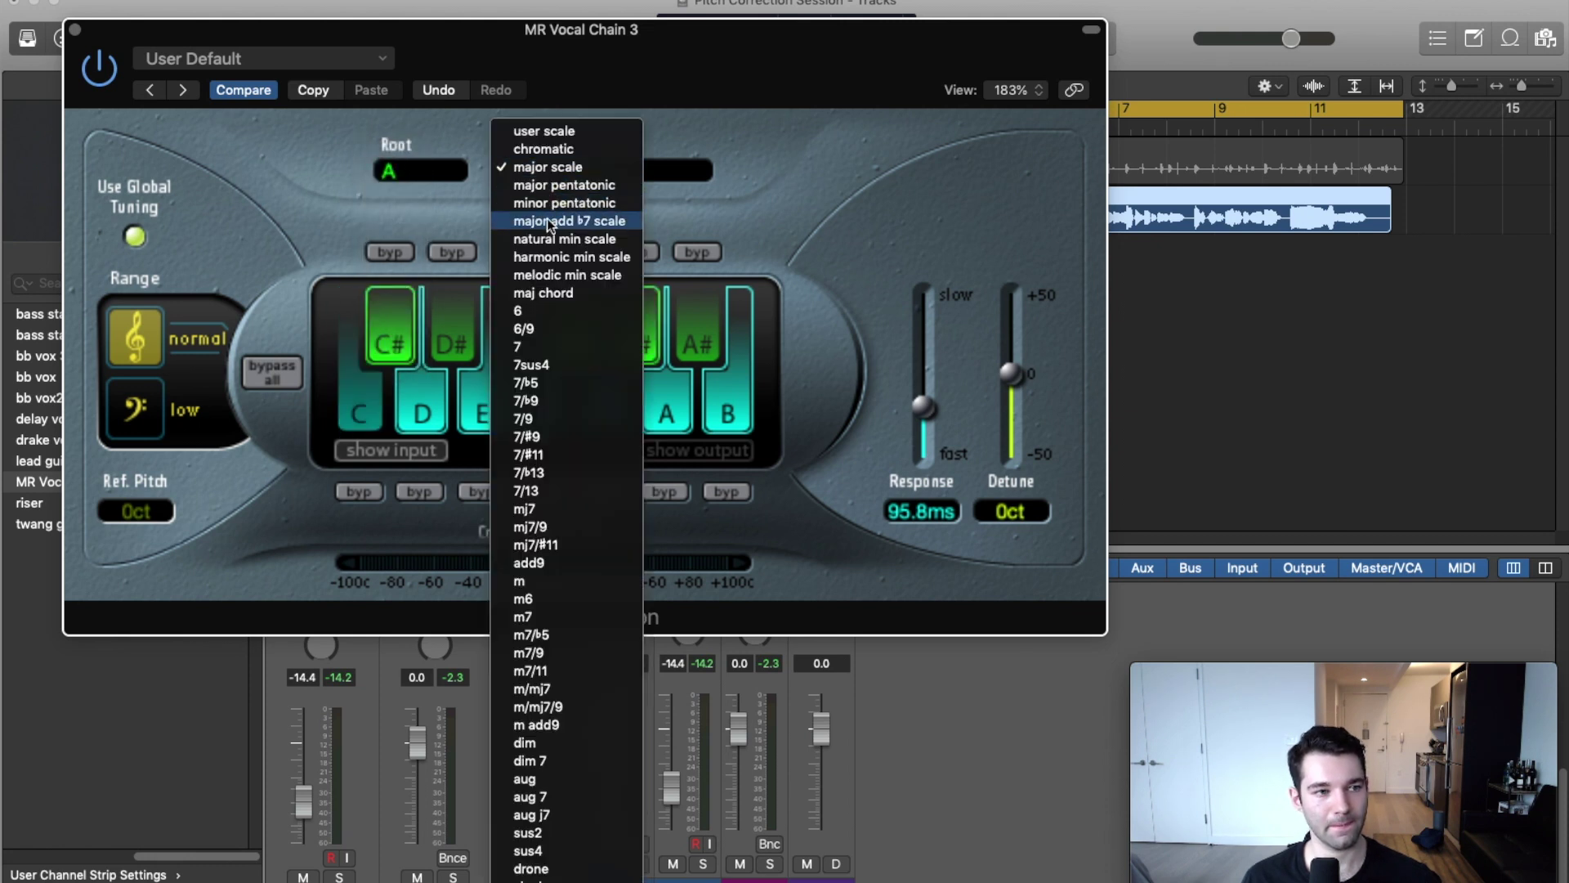
left_click(544, 206)
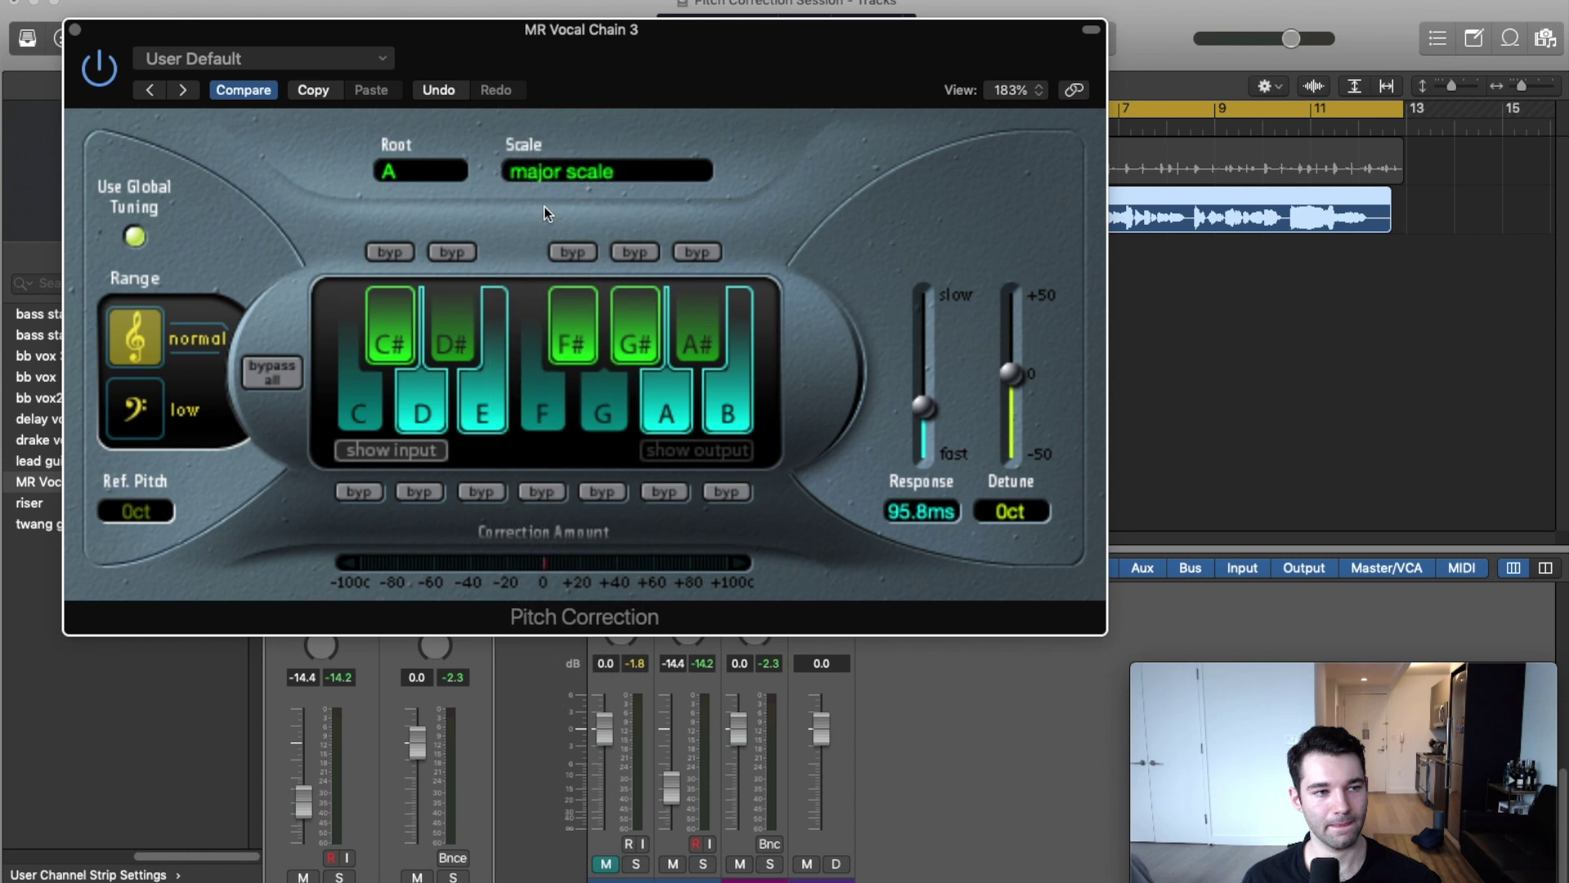
left_click(556, 405)
left_click(724, 413)
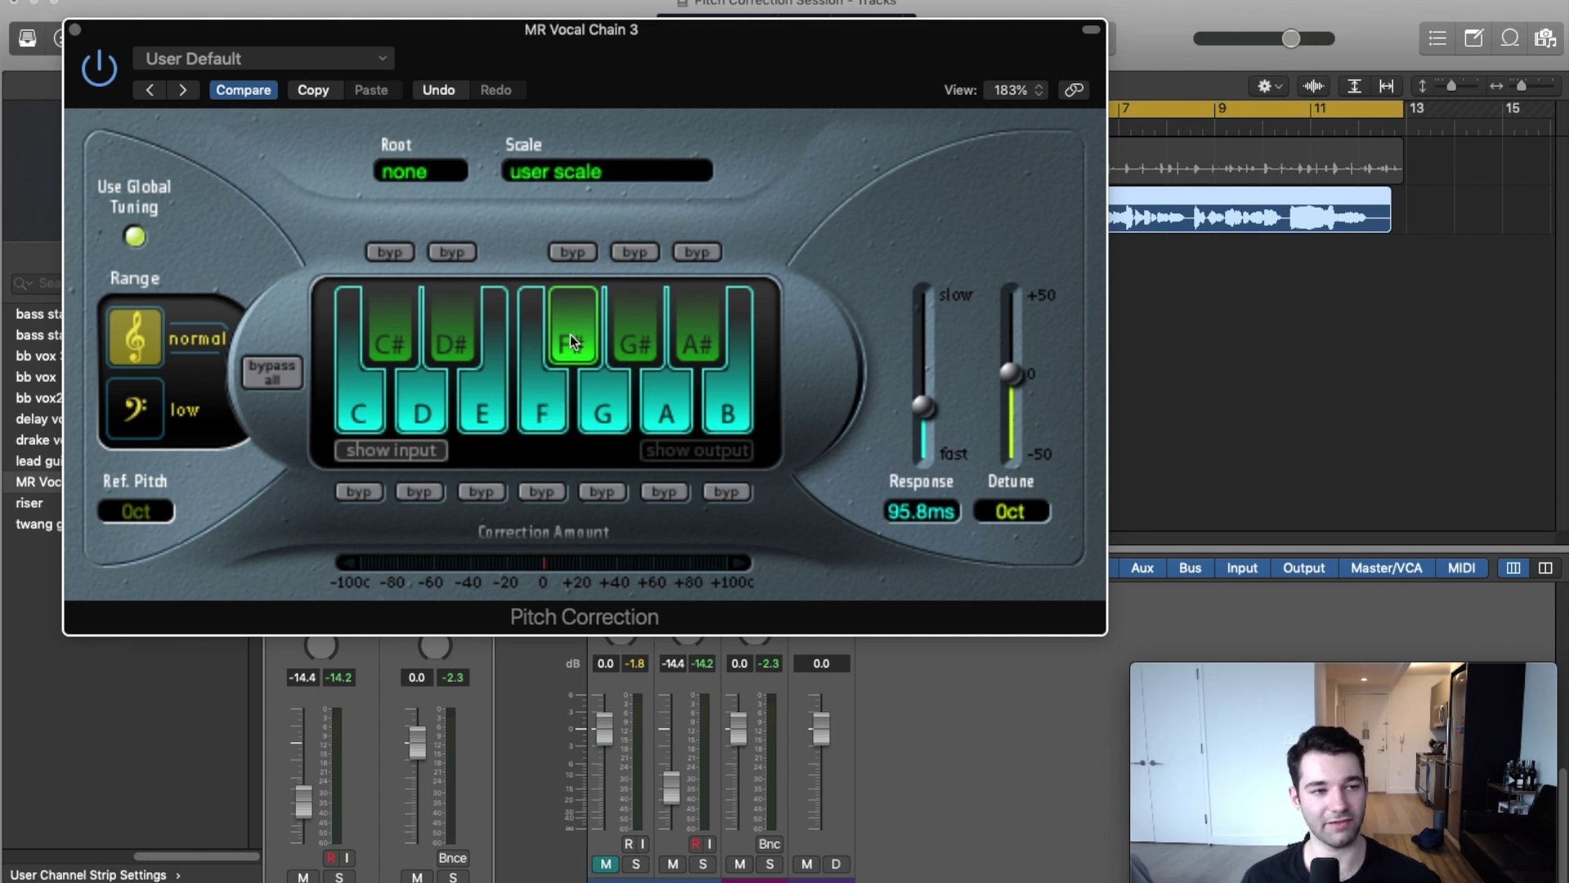
Exclude A, B, E, D and C from the Pitch Correction user scale
left_click(662, 407)
left_click(726, 408)
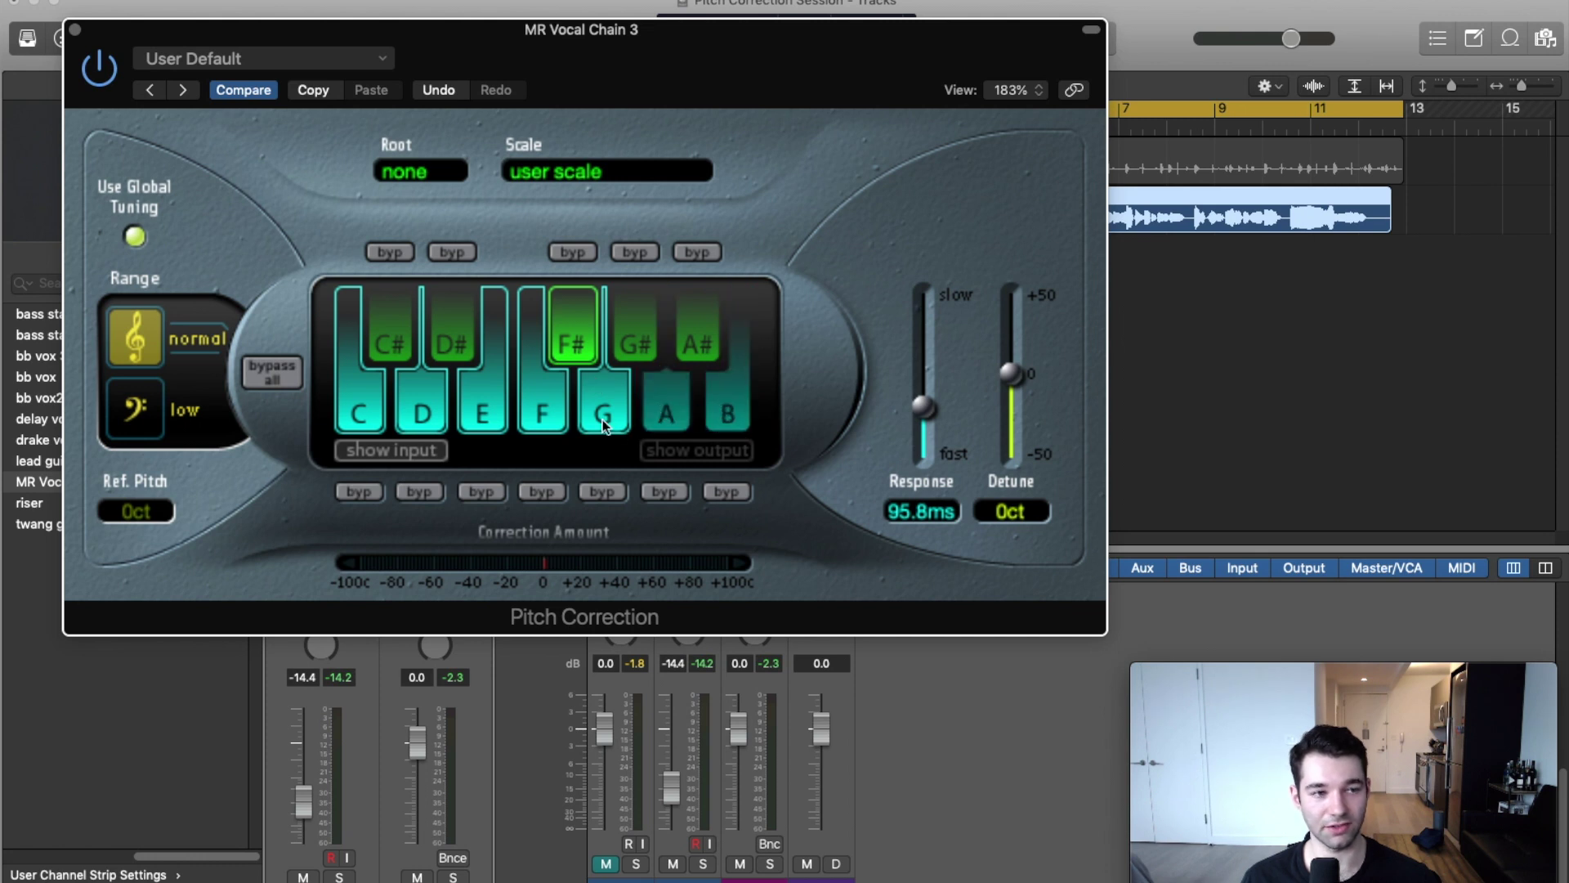
left_click(499, 415)
left_click(429, 412)
left_click(360, 414)
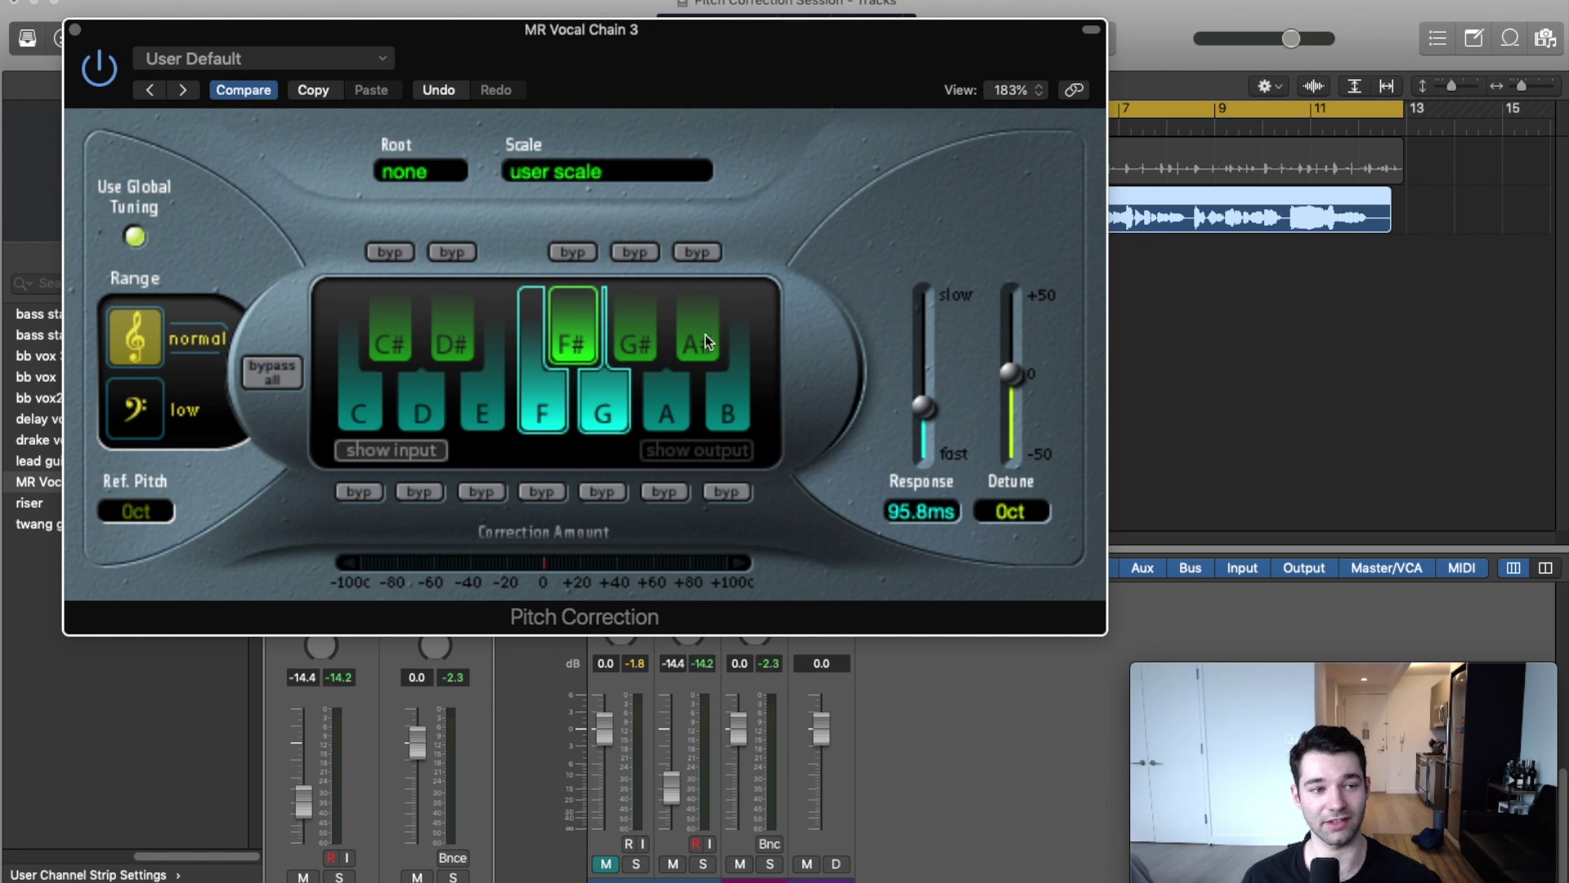
Set Response to the fastest 0.00 ms and audition the vocal briefly
left_click_drag(922, 406, 919, 513)
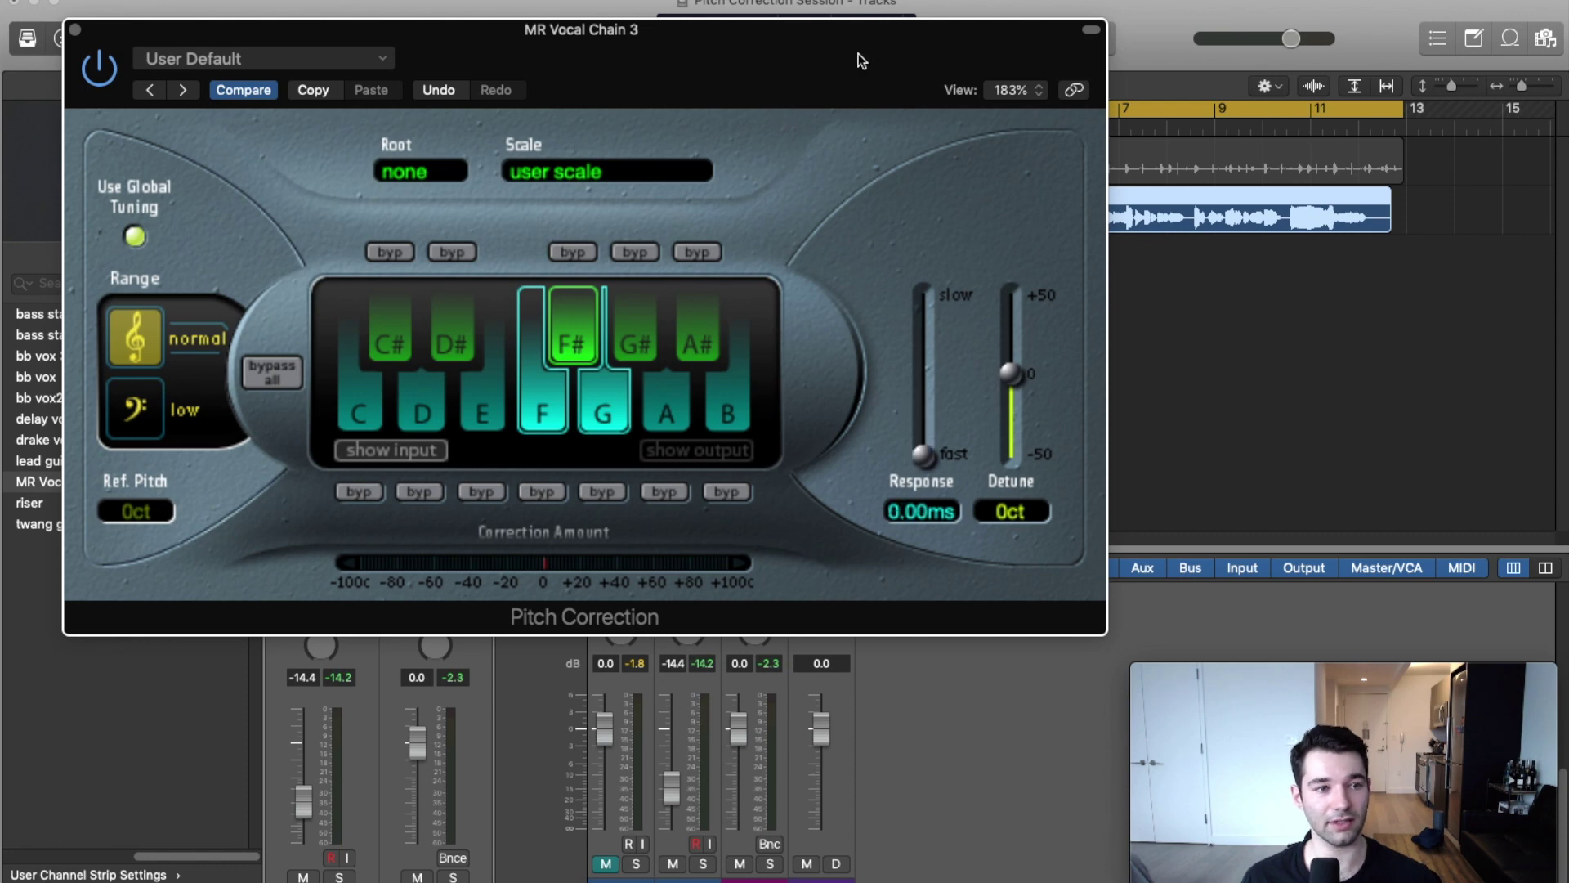
left_click_drag(858, 53, 850, 282)
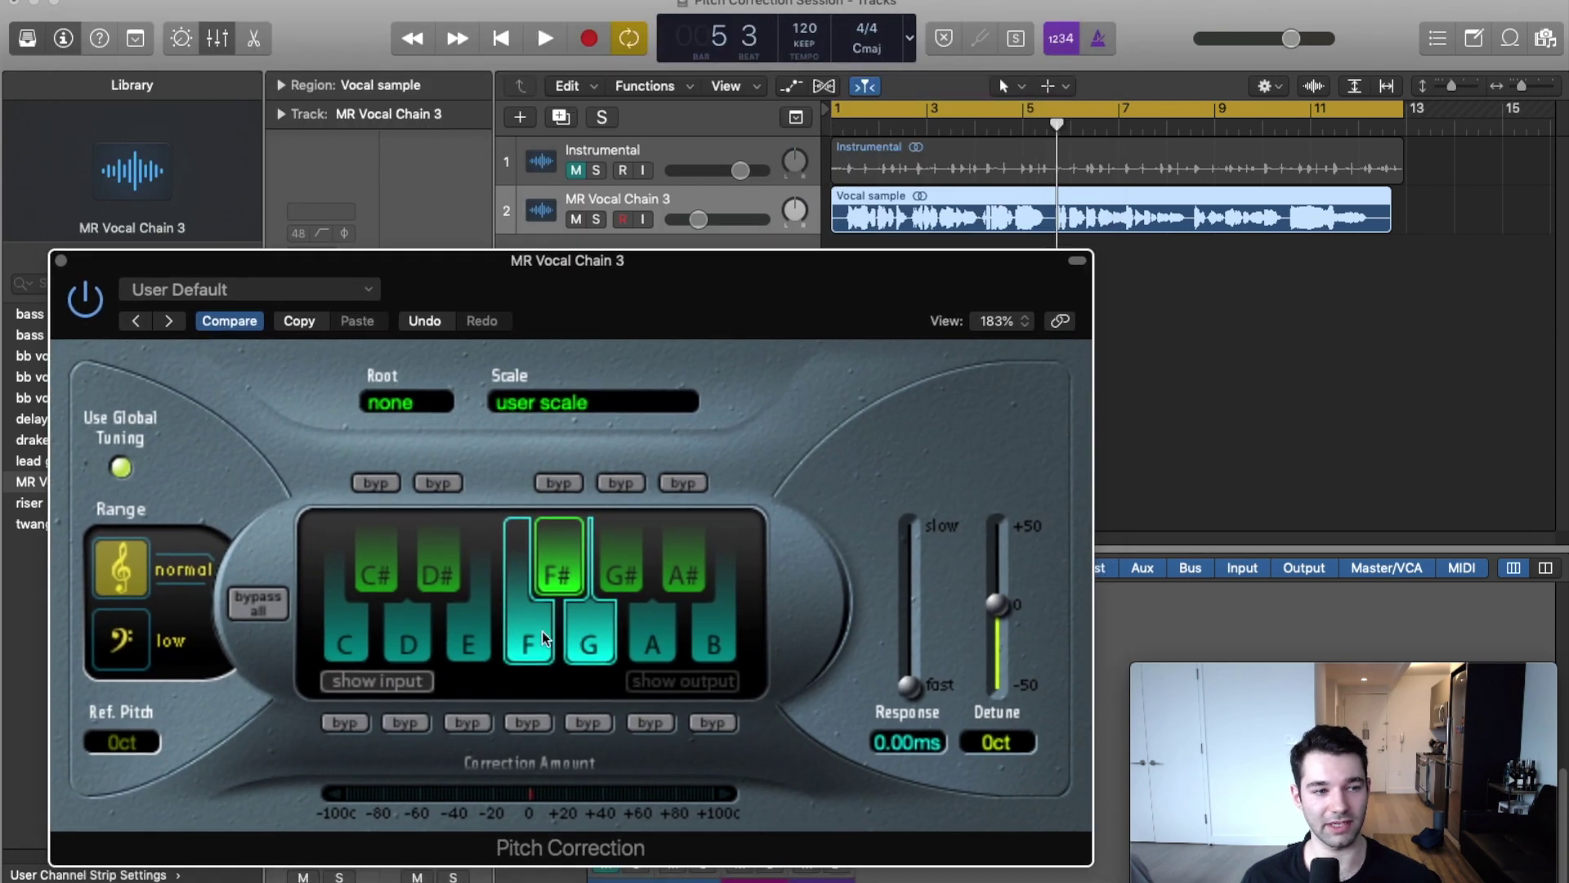
key("space")
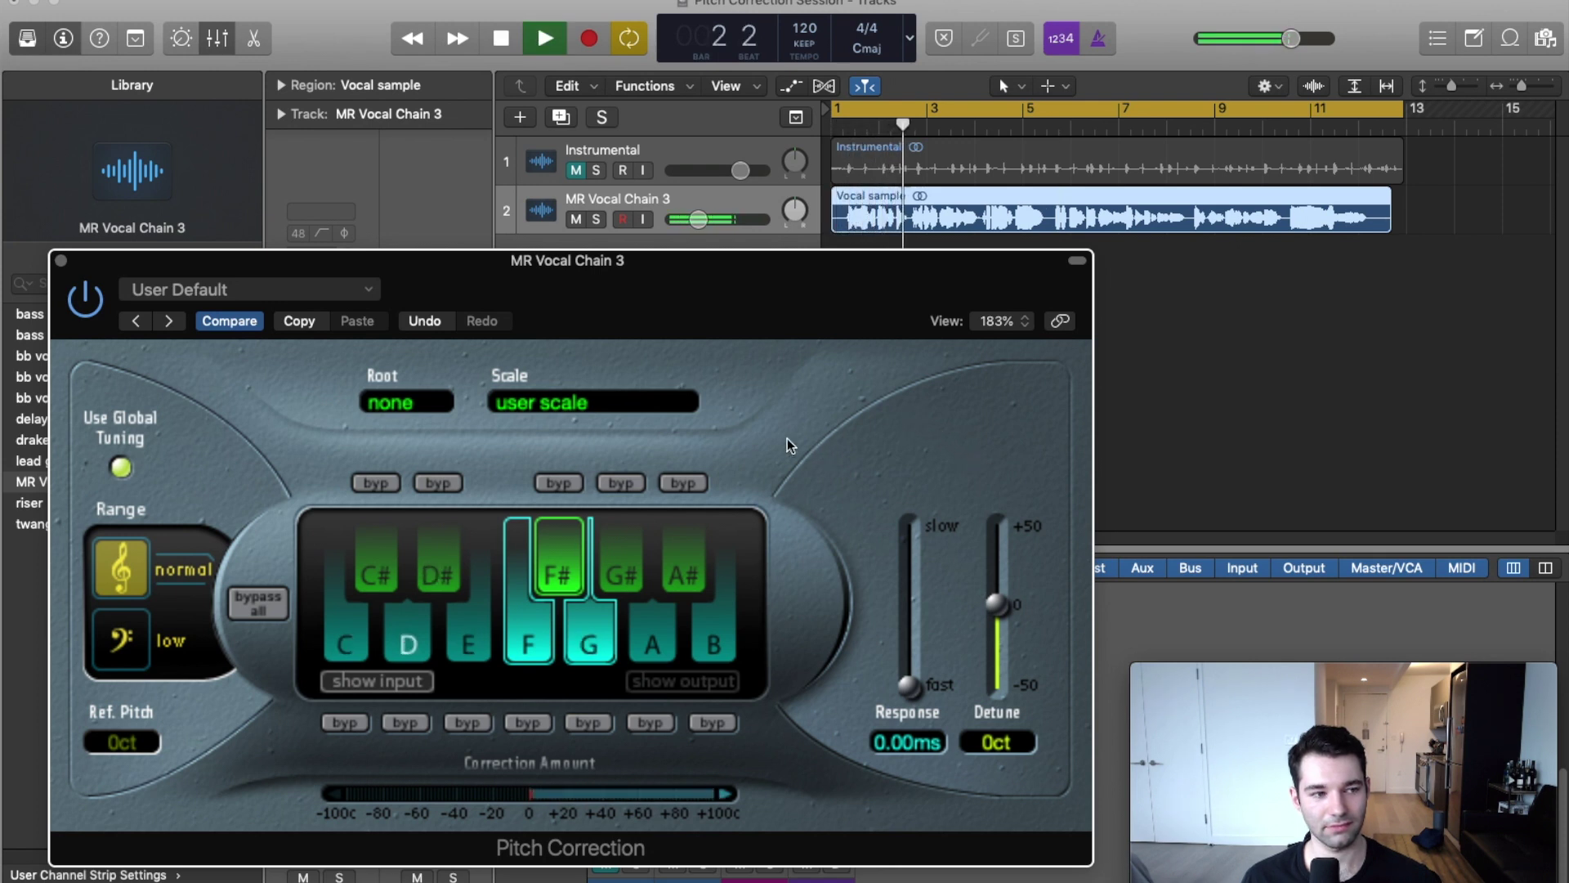
key("space")
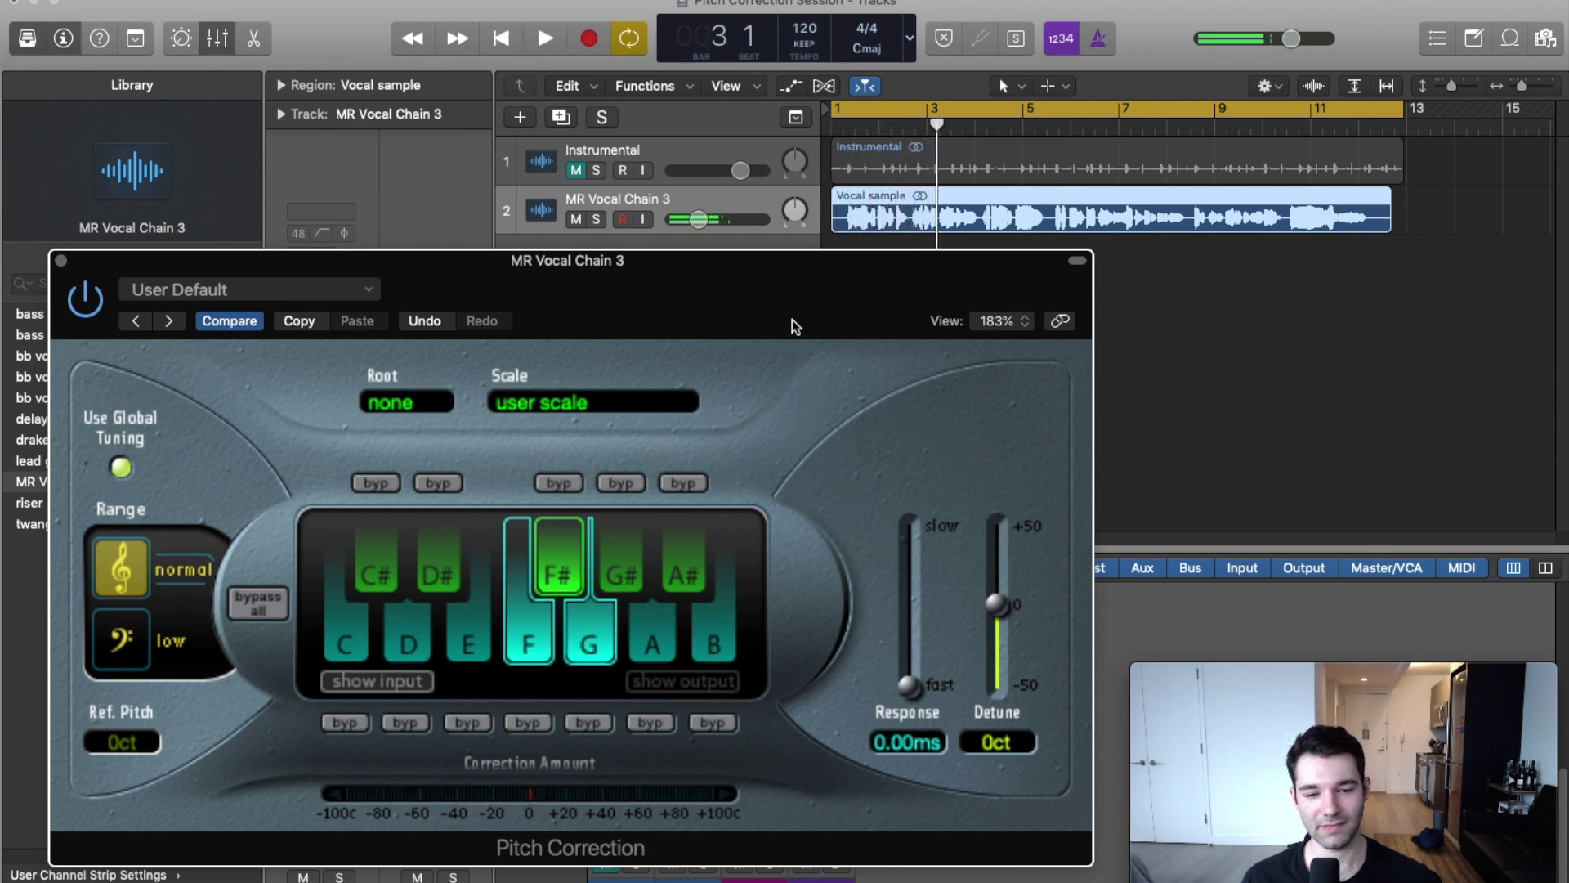
left_click_drag(787, 291, 787, 219)
Choose the chromatic scale, then switch off C#, D# and A# in the scale
left_click(417, 331)
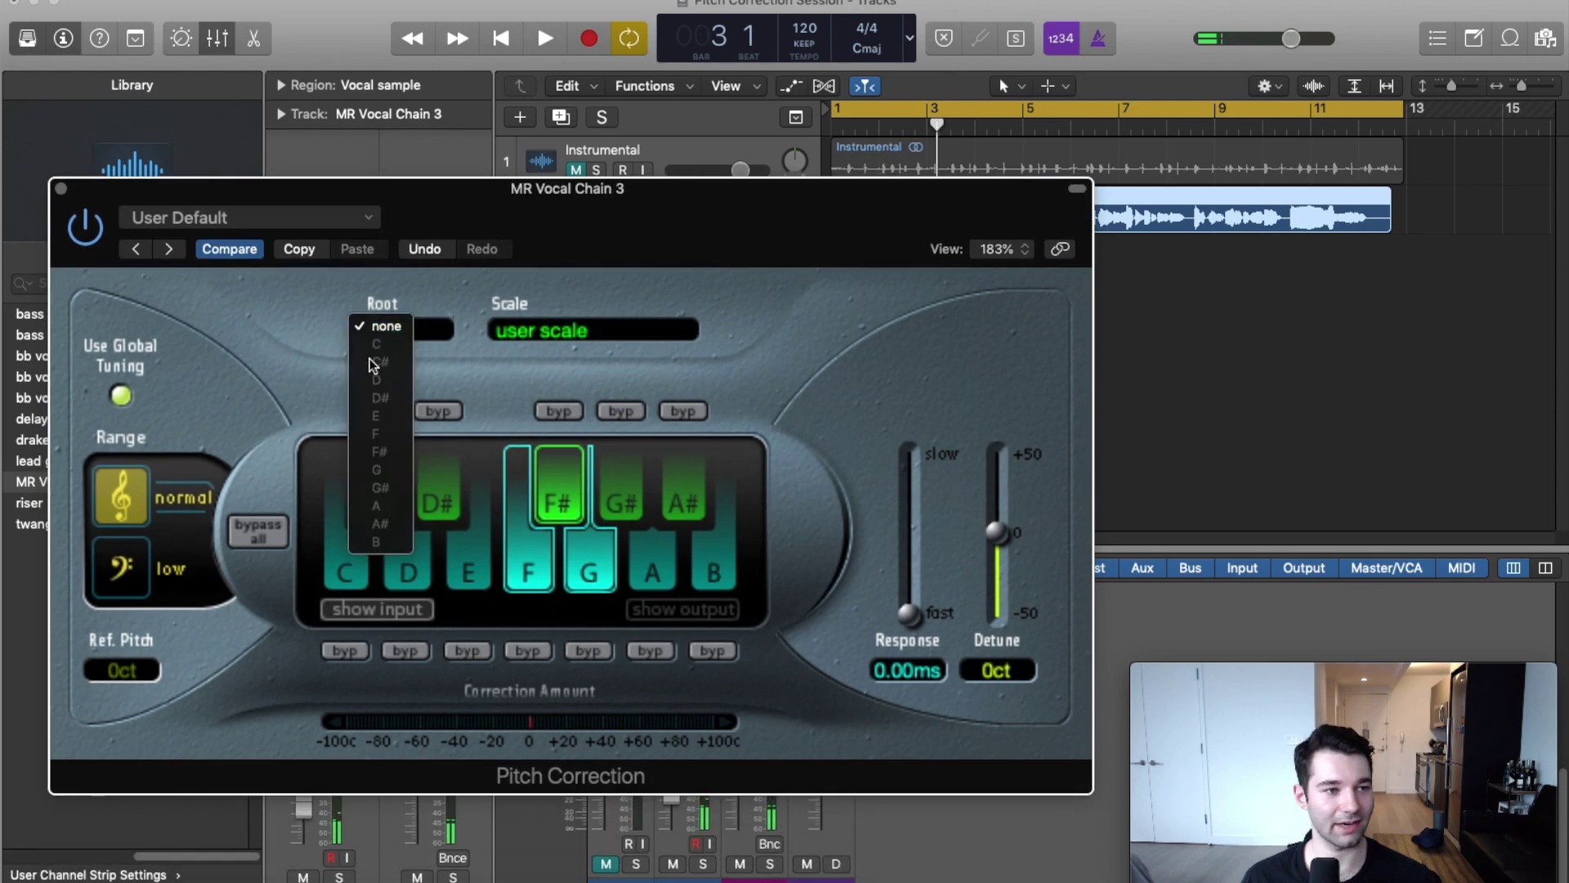
left_click(544, 332)
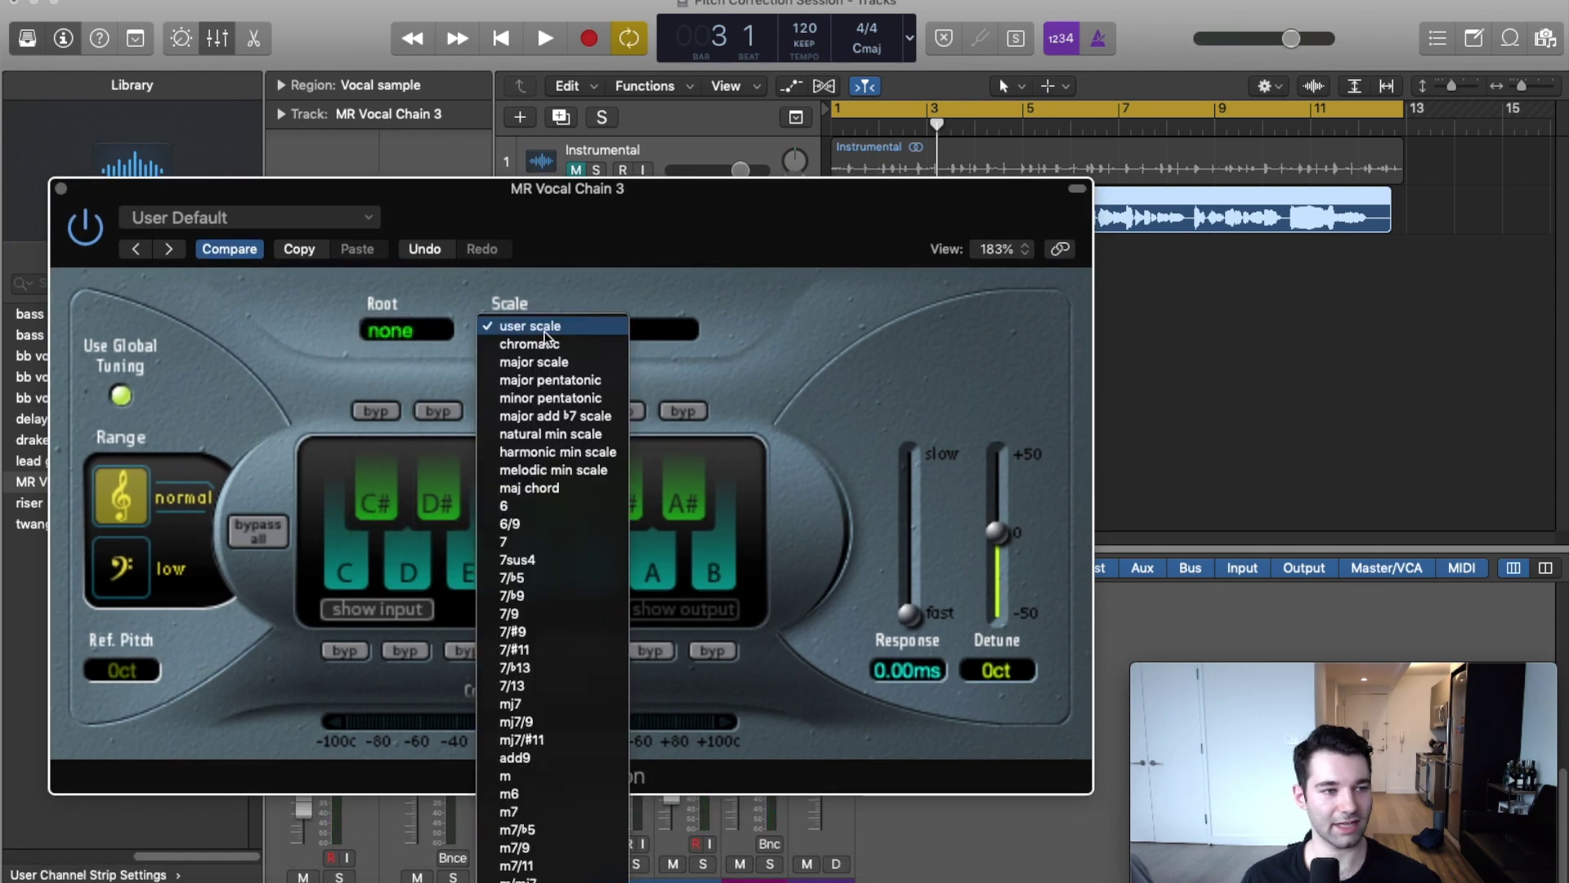
left_click(537, 346)
left_click(385, 496)
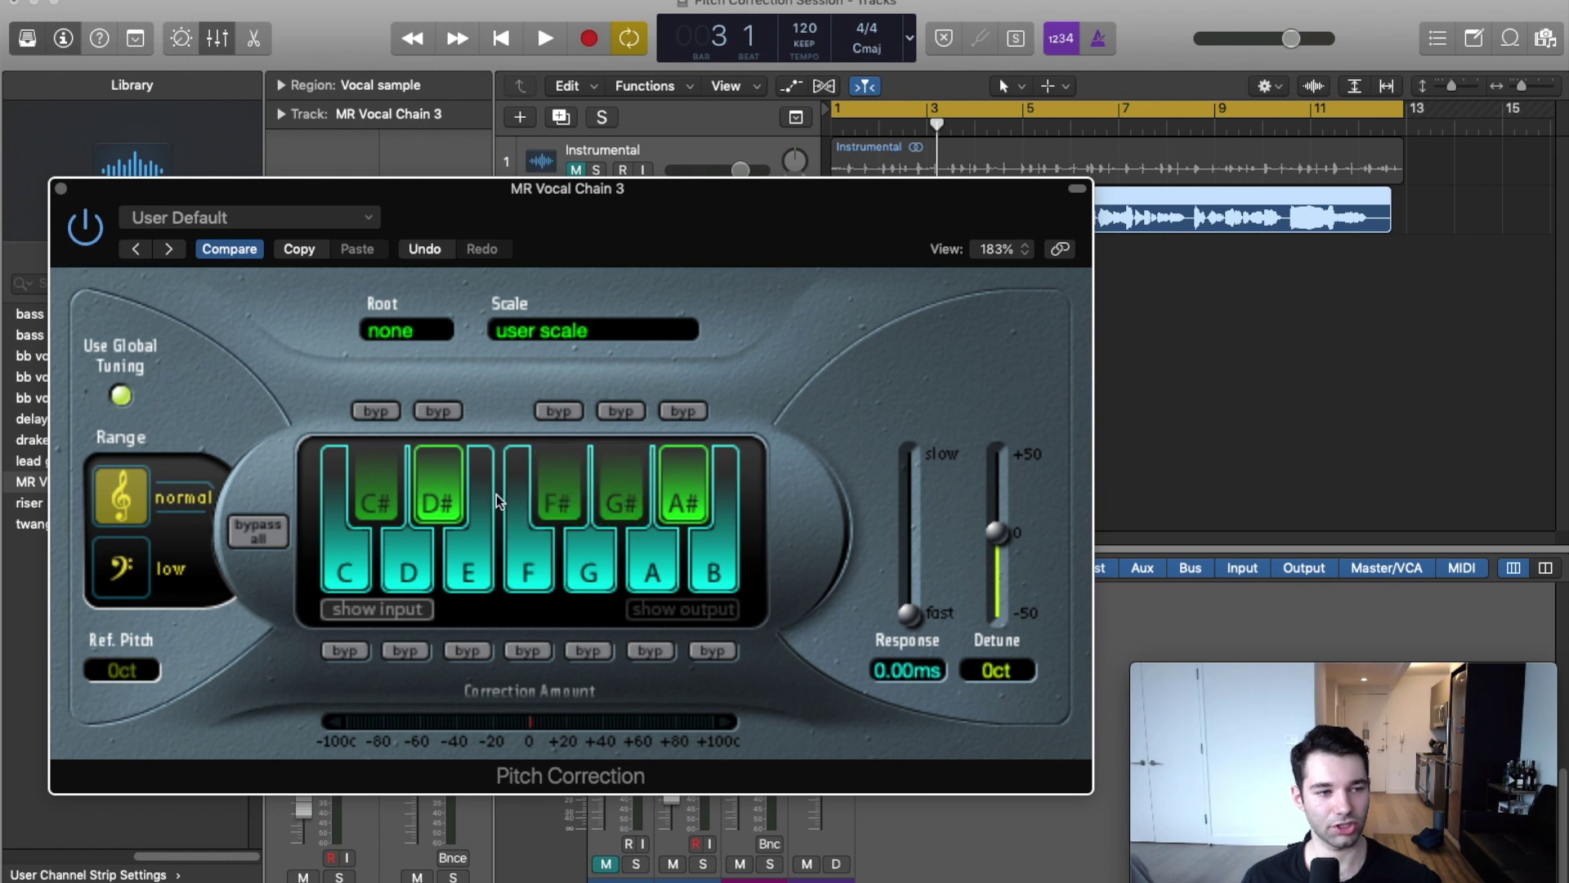
left_click(432, 502)
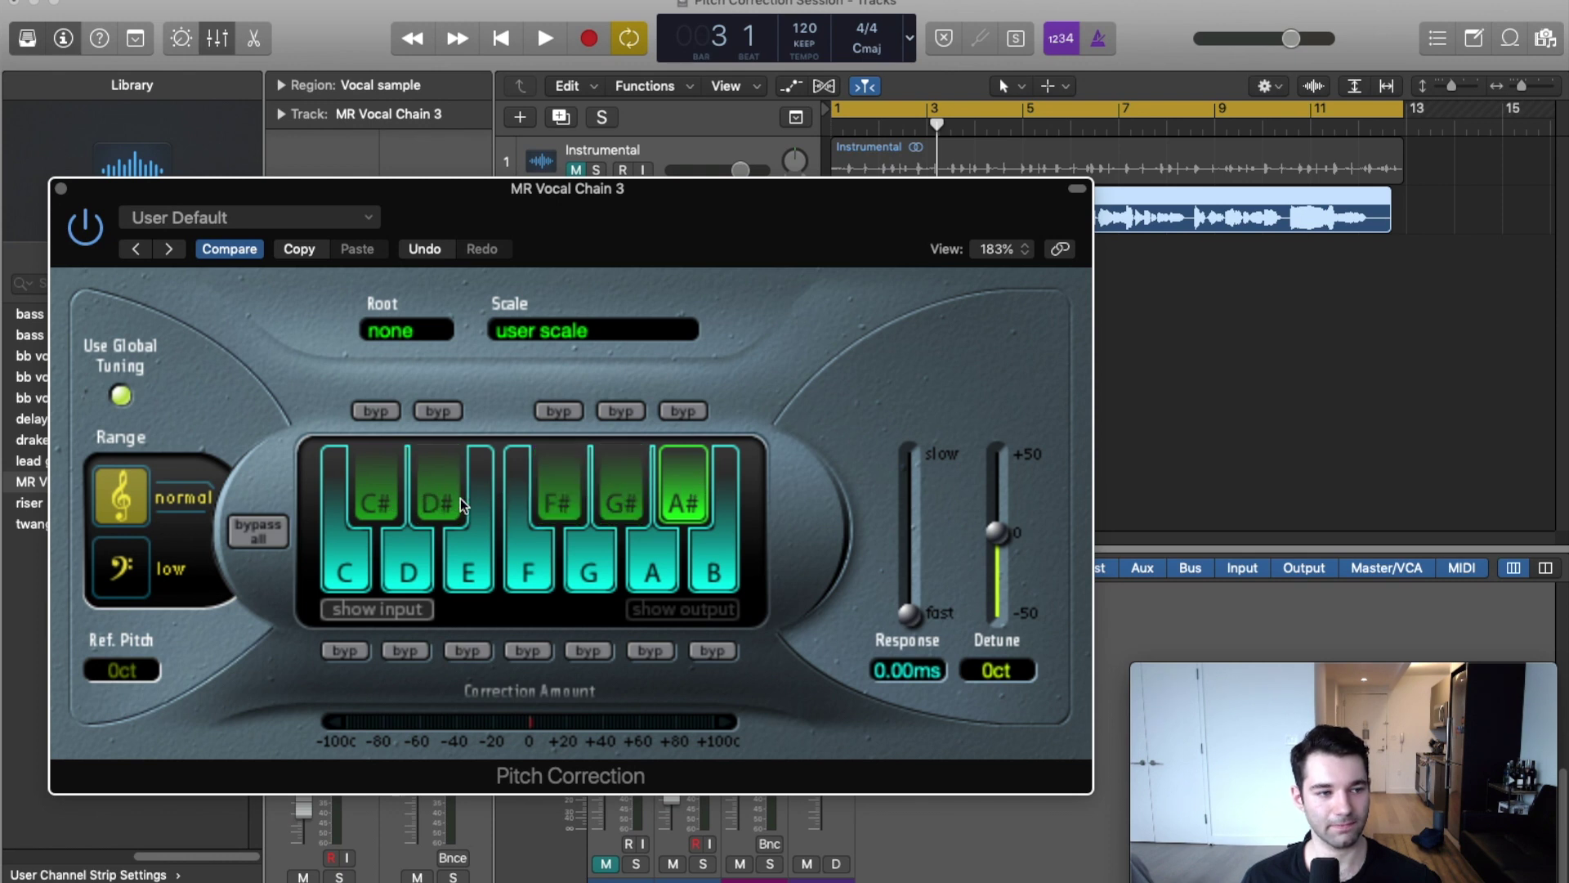
left_click(679, 497)
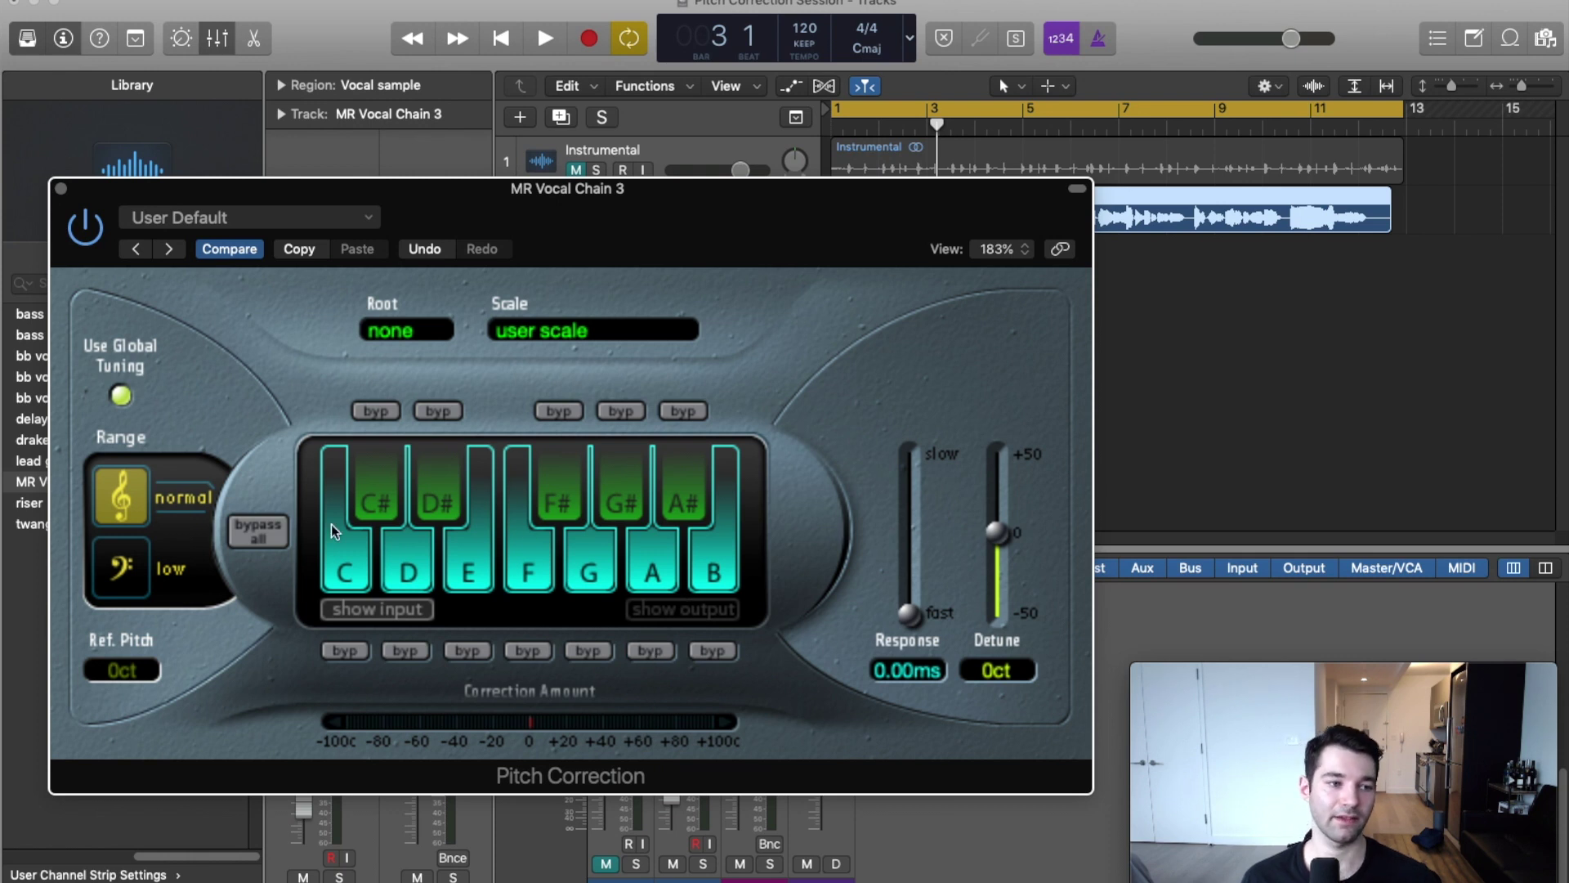
left_click_drag(907, 622, 912, 459)
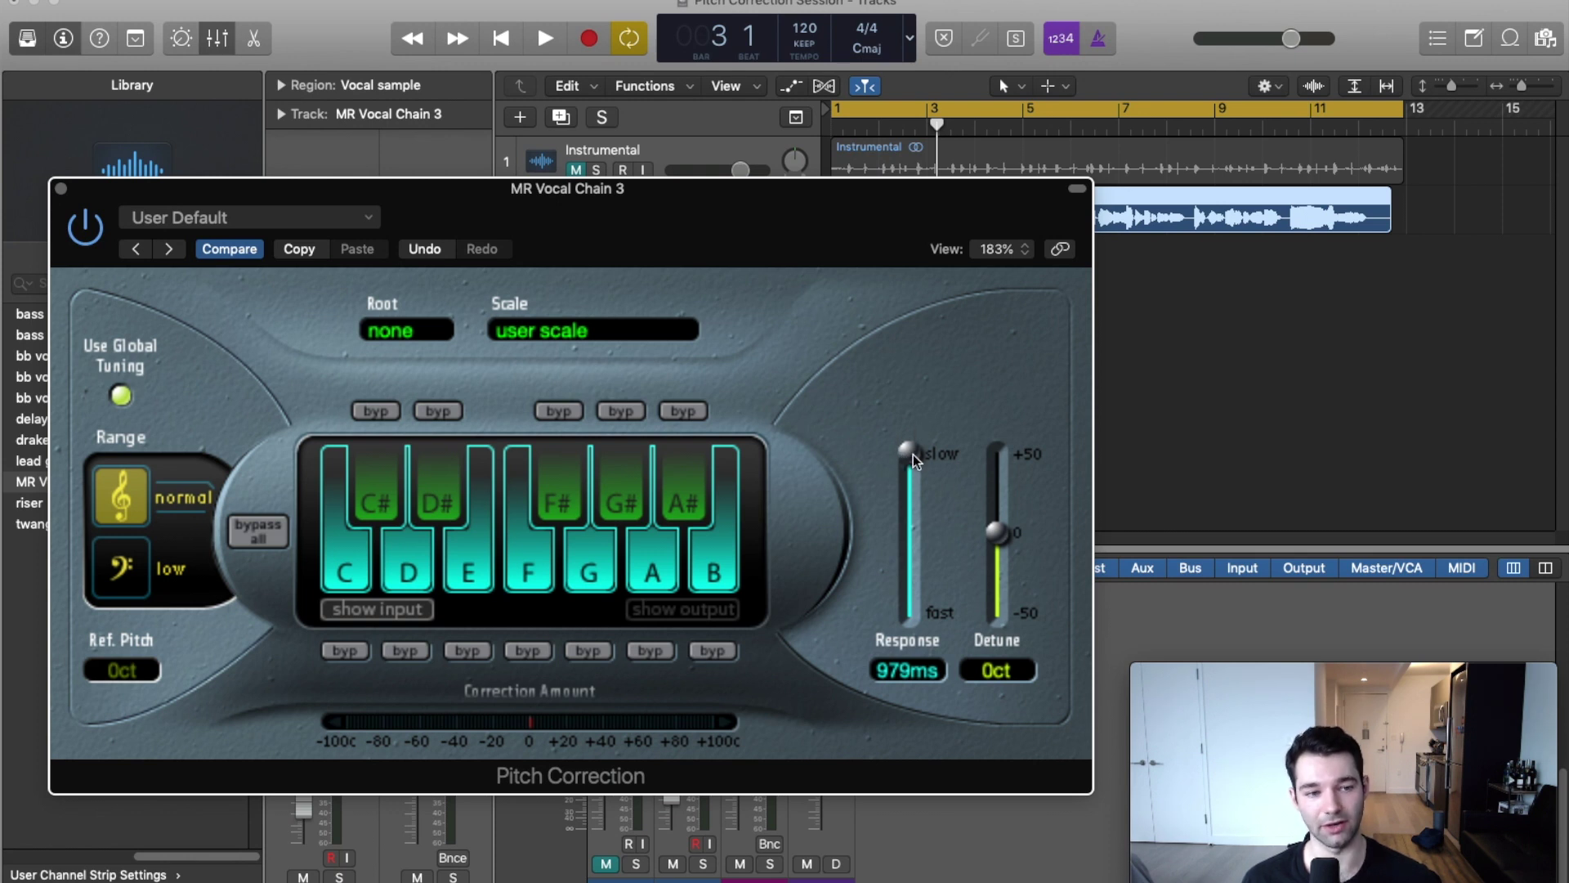
left_click_drag(916, 460, 912, 422)
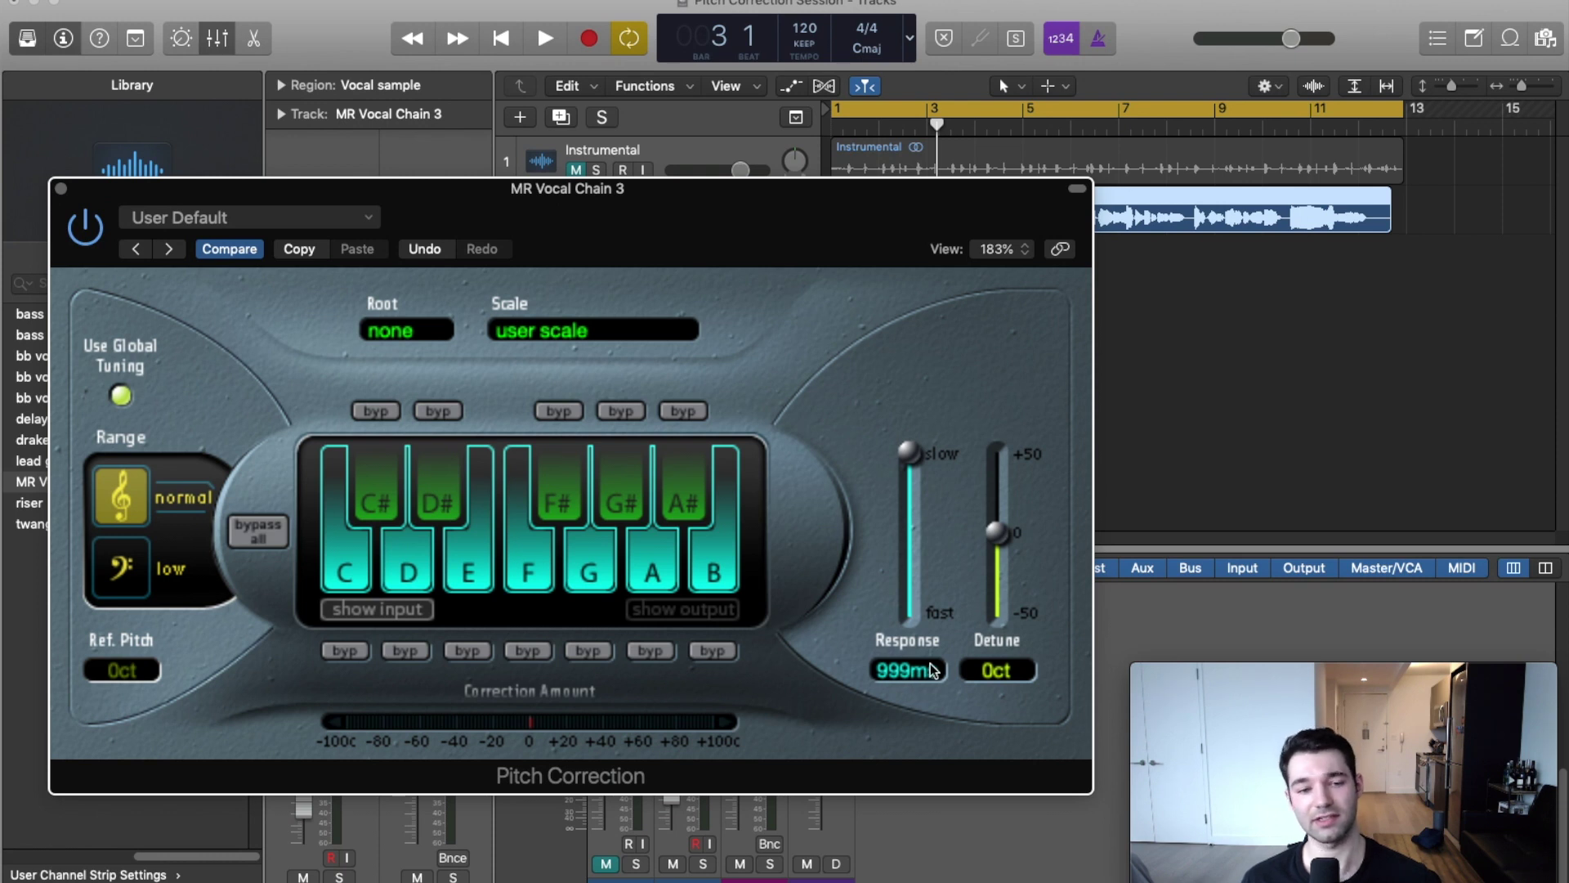
left_click_drag(907, 454, 938, 576)
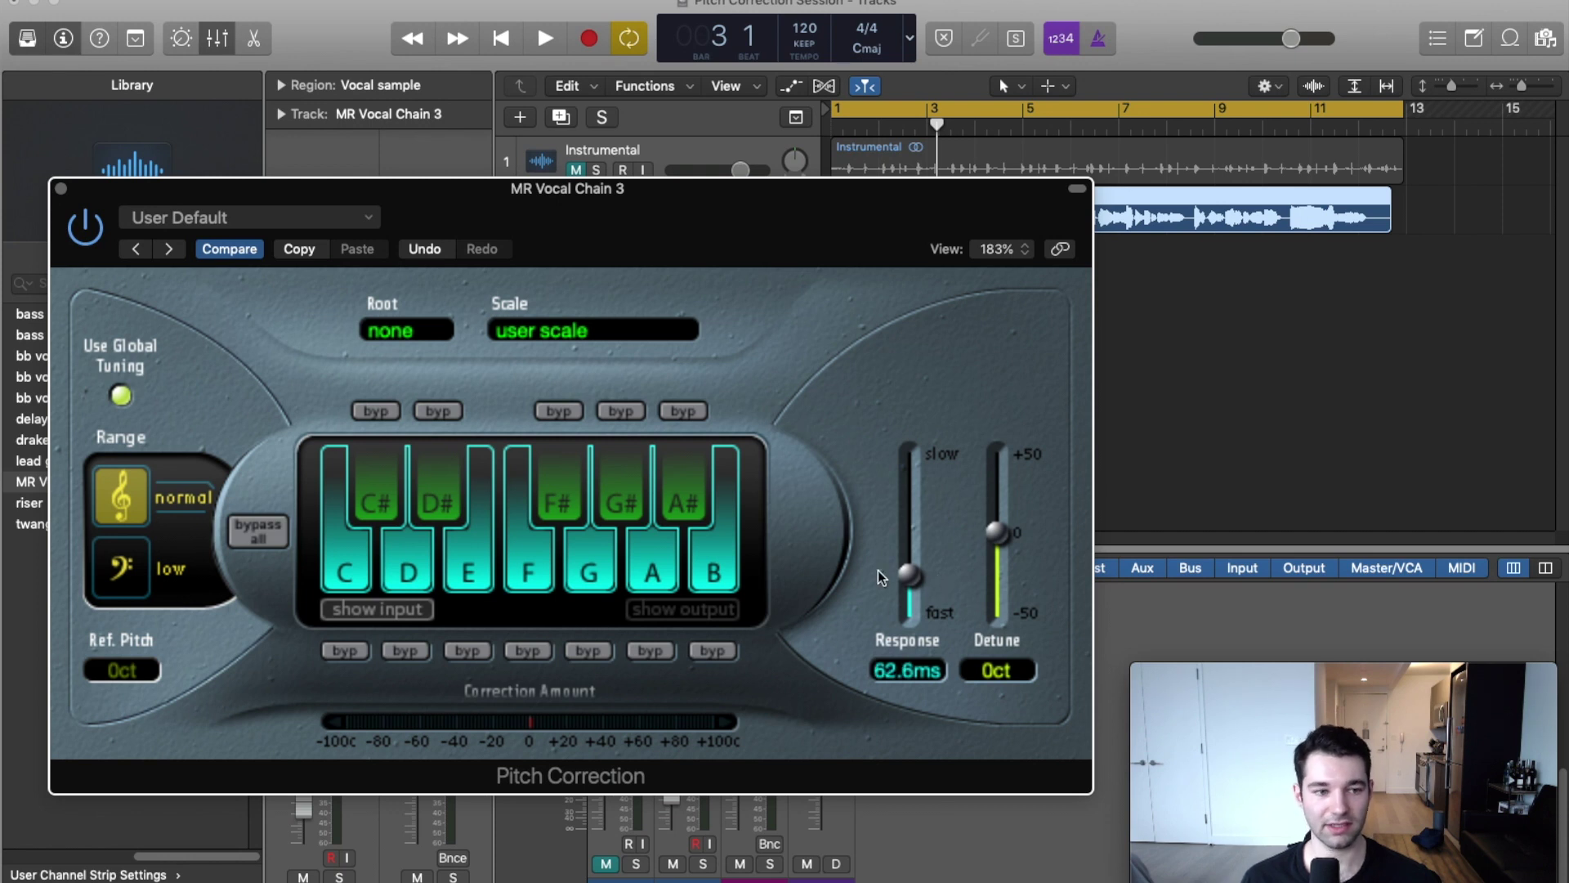
left_click_drag(912, 574, 927, 637)
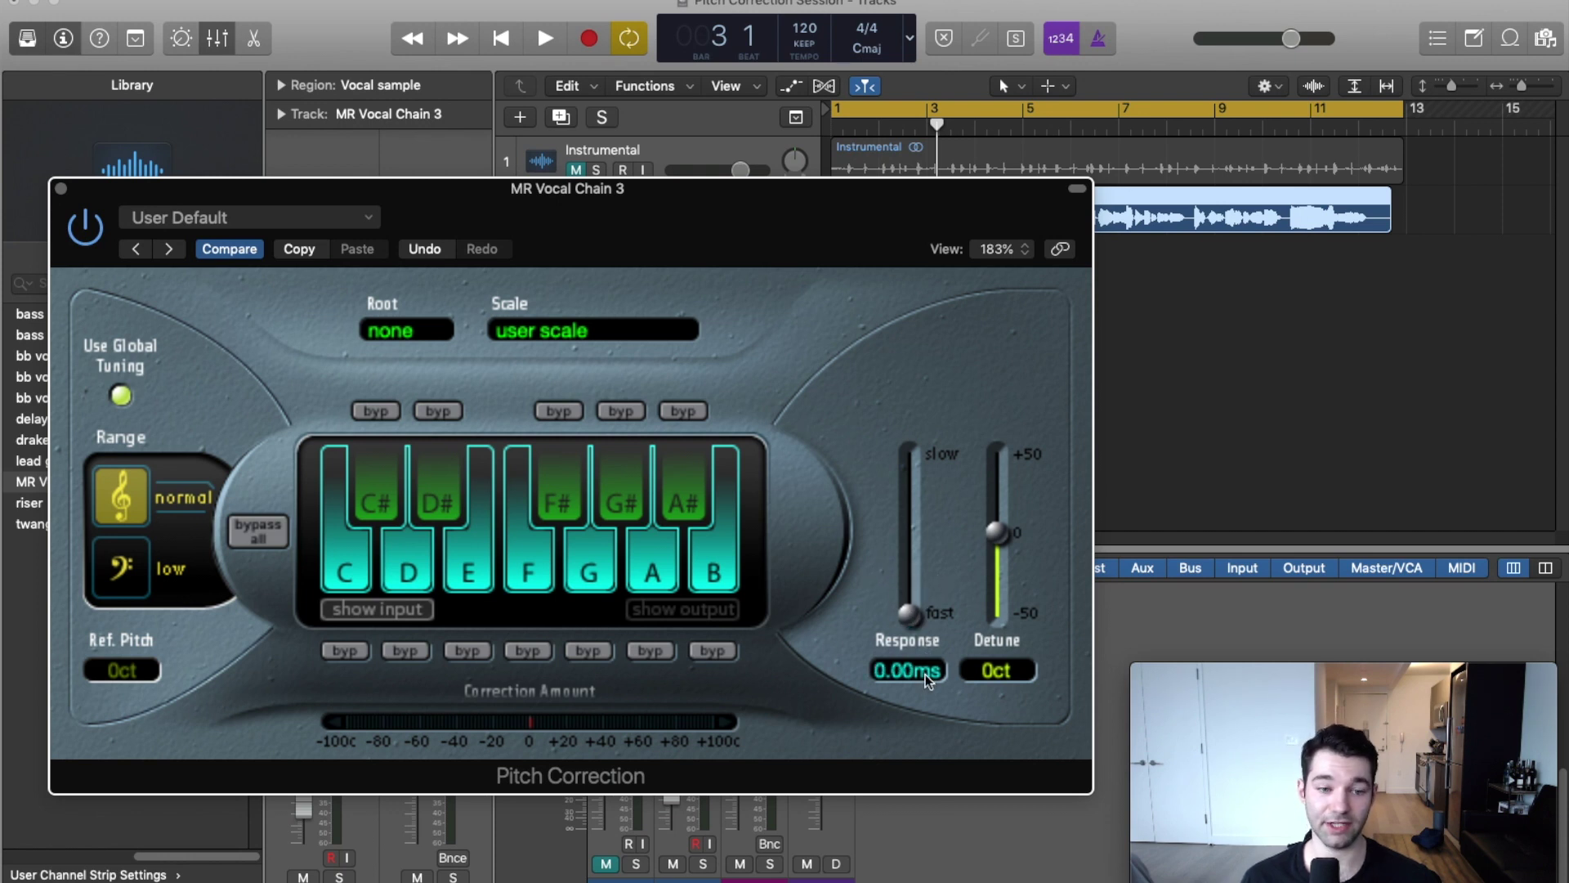
Audition the vocal while slowing Response from 0.00 ms to 89.8 ms
key("space")
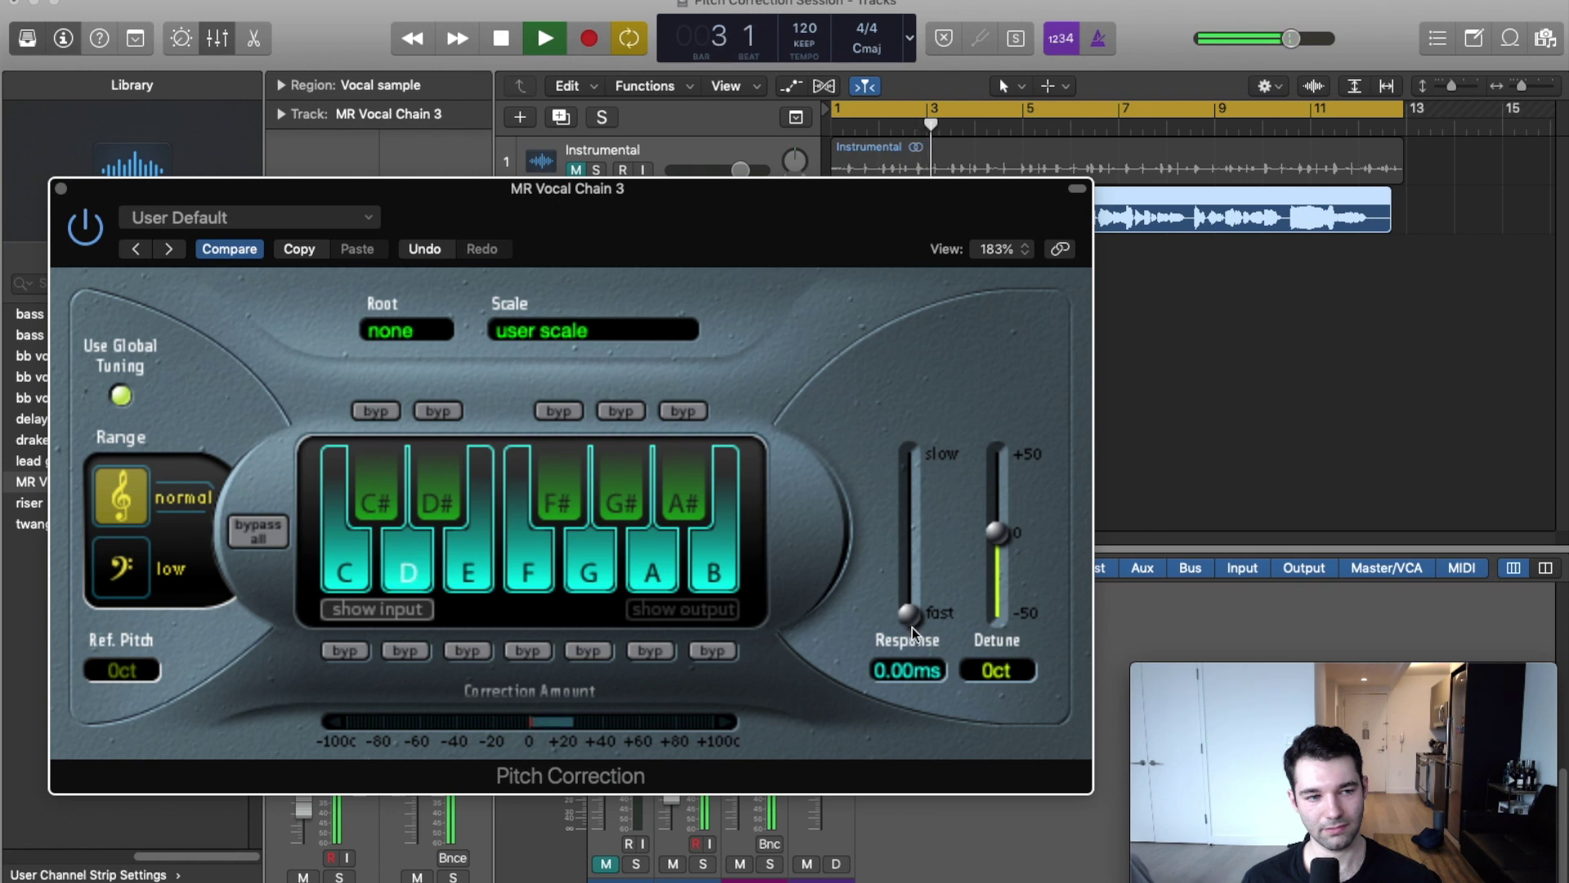
key("space")
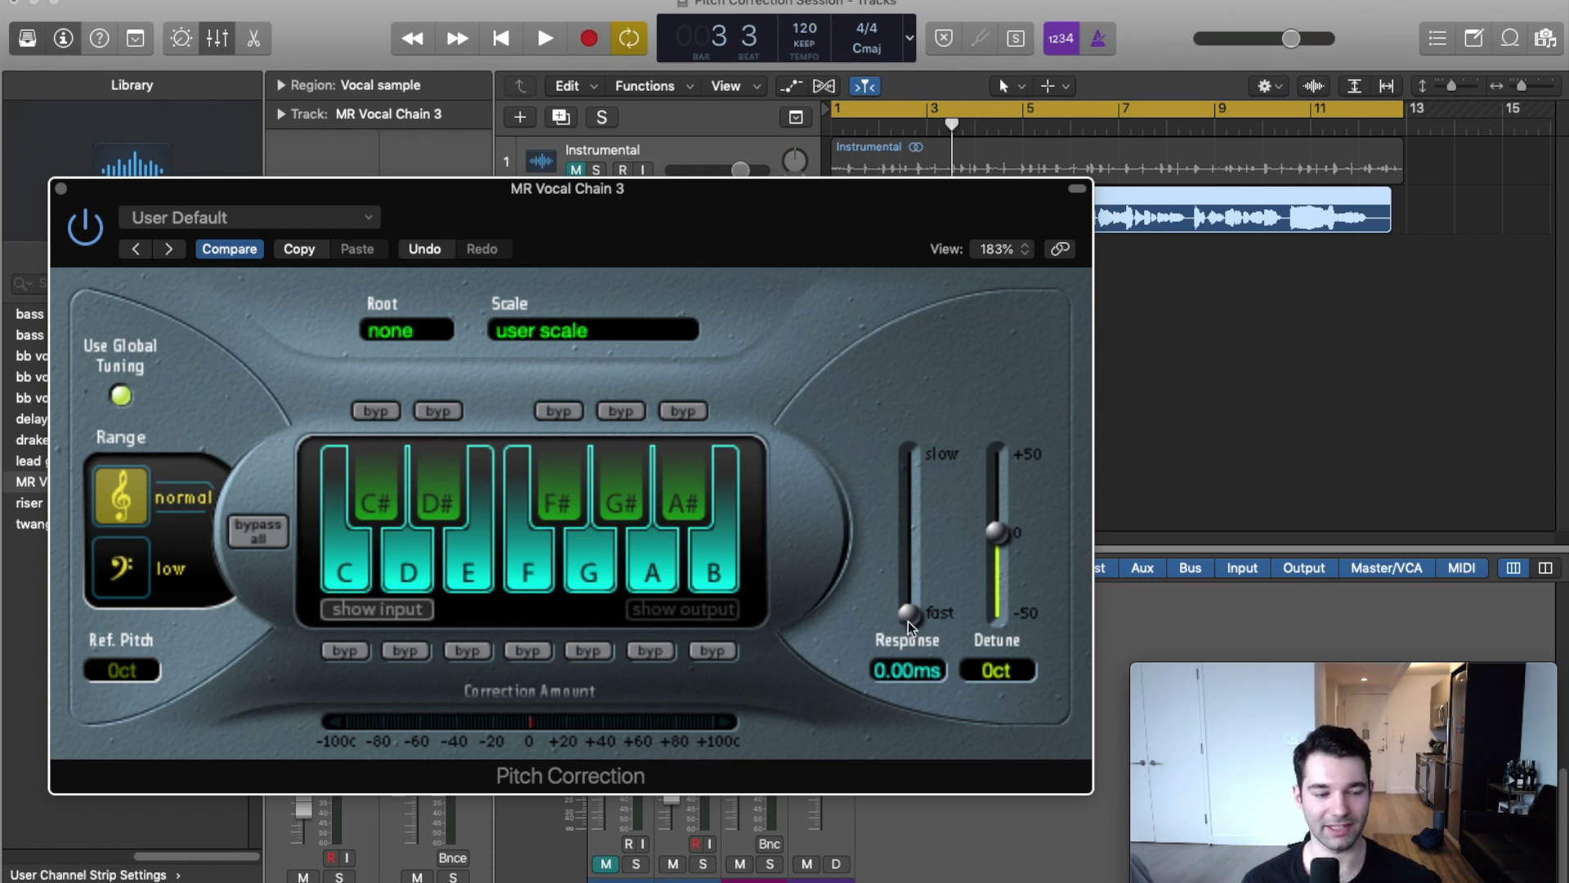
left_click_drag(914, 618, 918, 564)
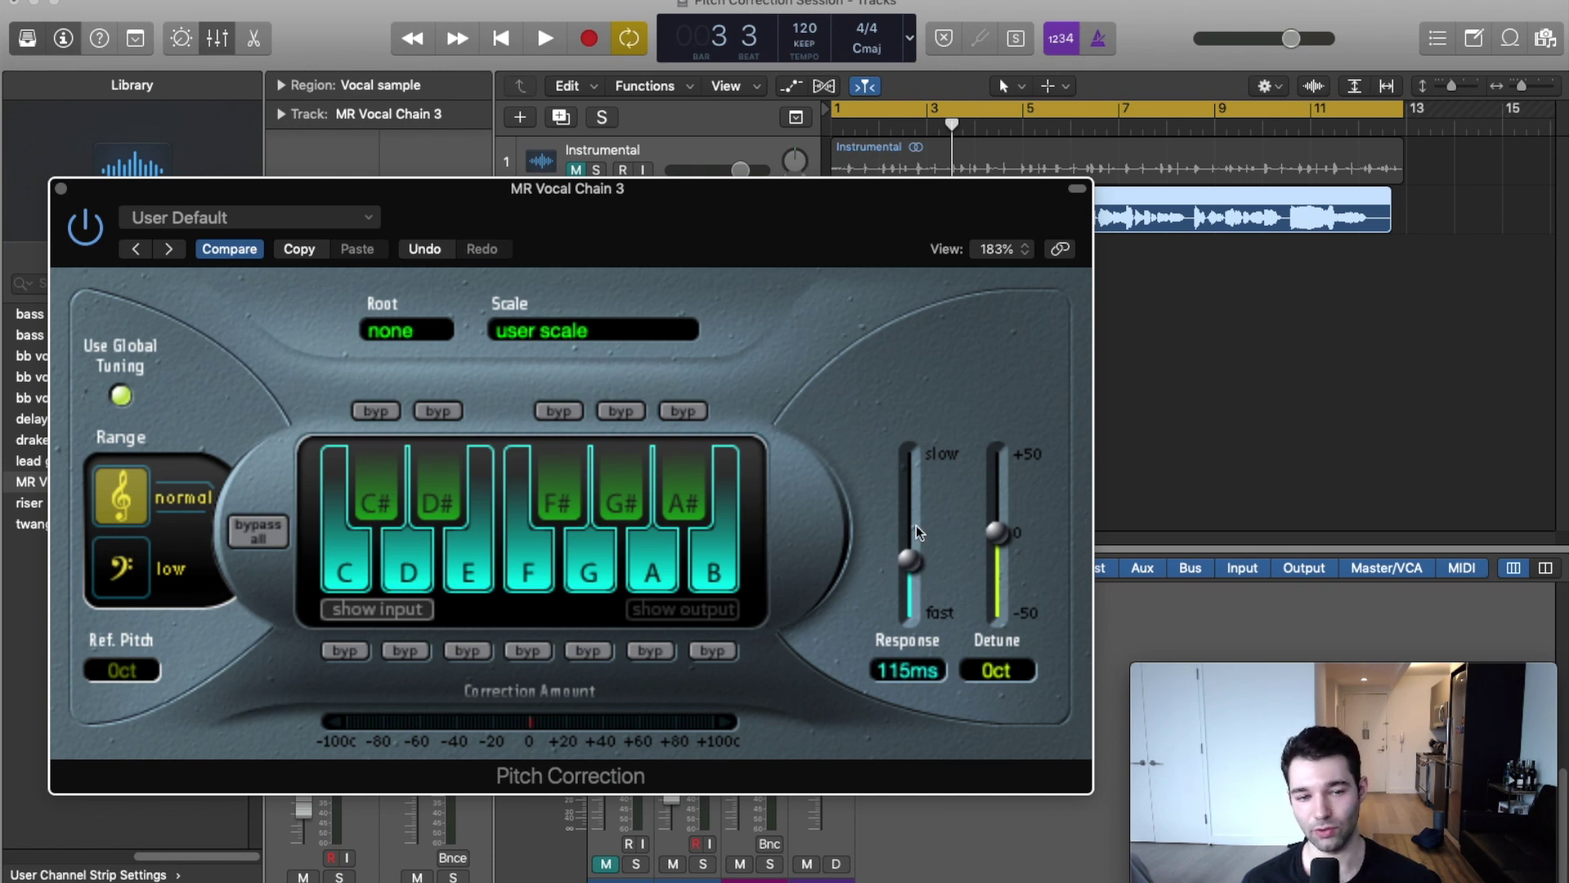
key("space")
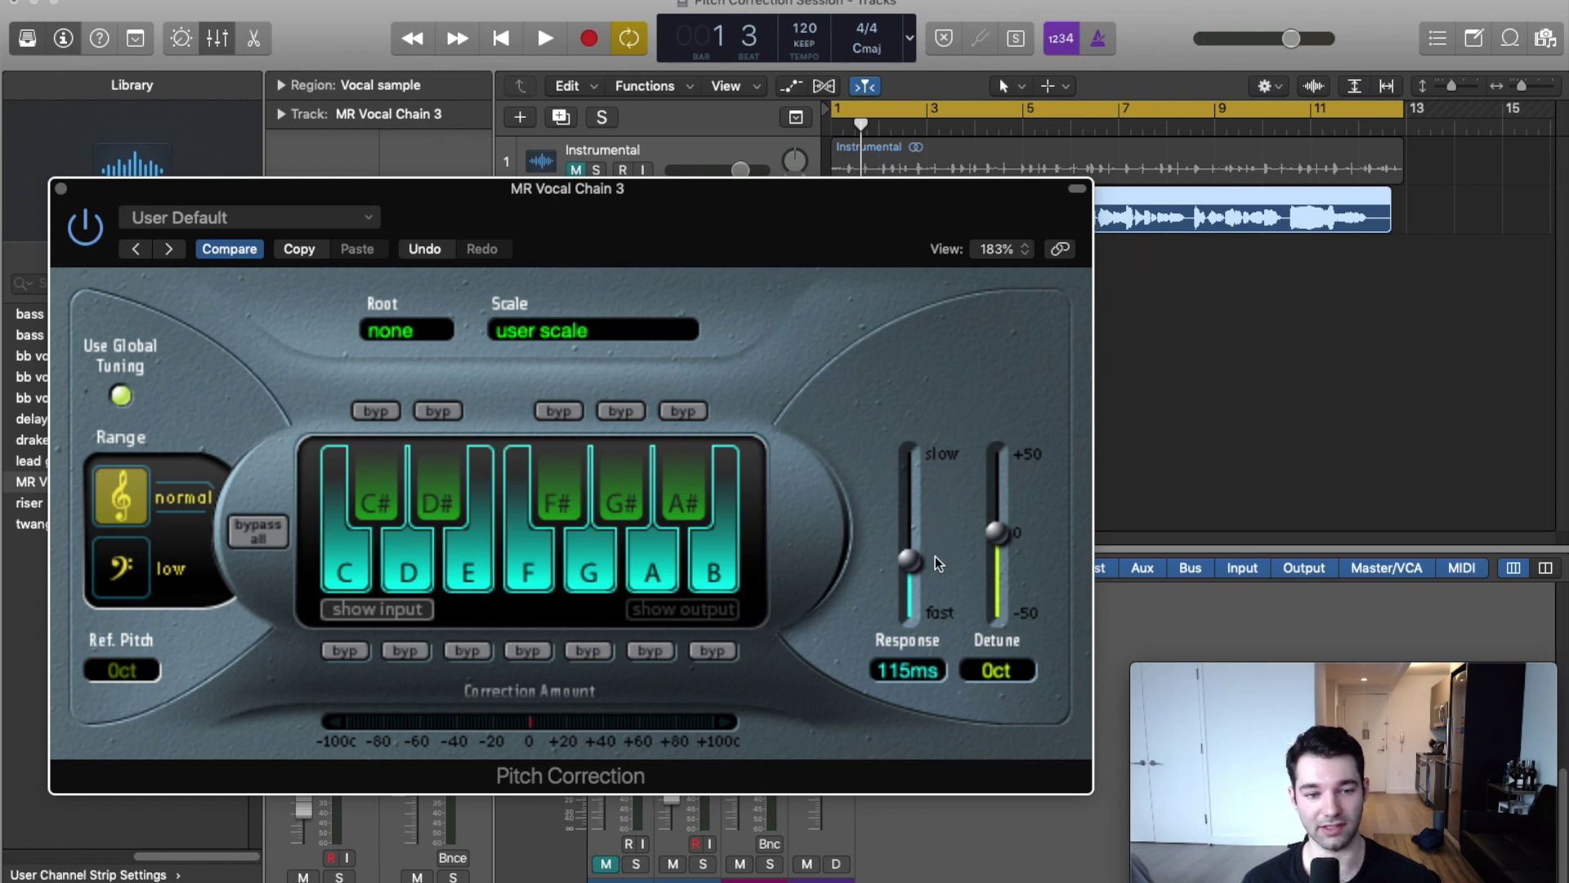
key("space")
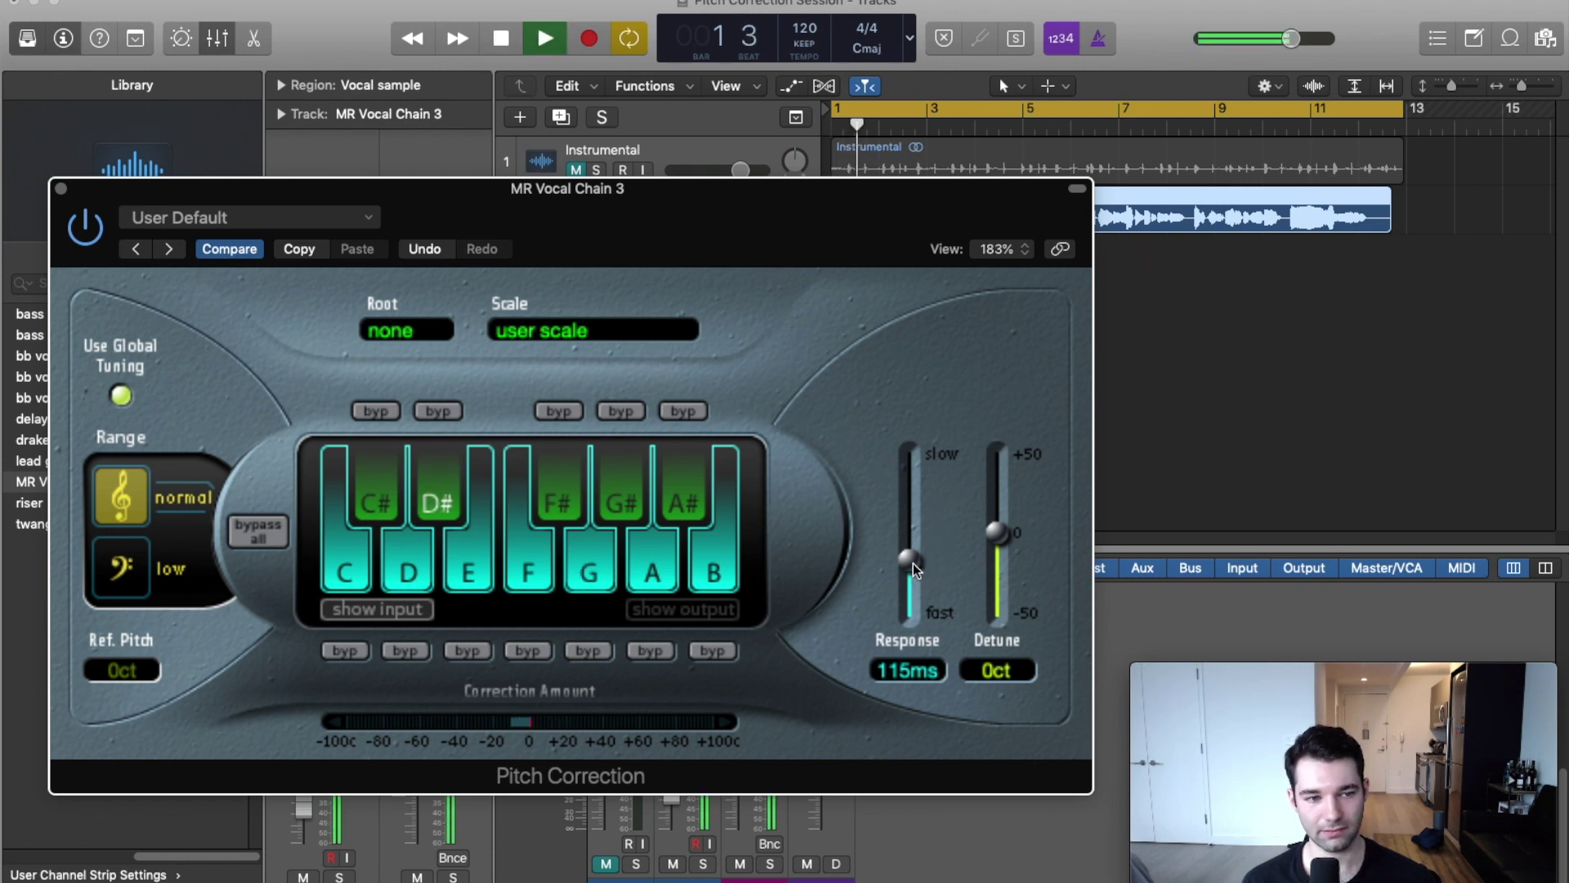
mouse_move(913, 570)
left_mouse_down()
mouse_move(916, 589)
mouse_move(915, 572)
left_mouse_up()
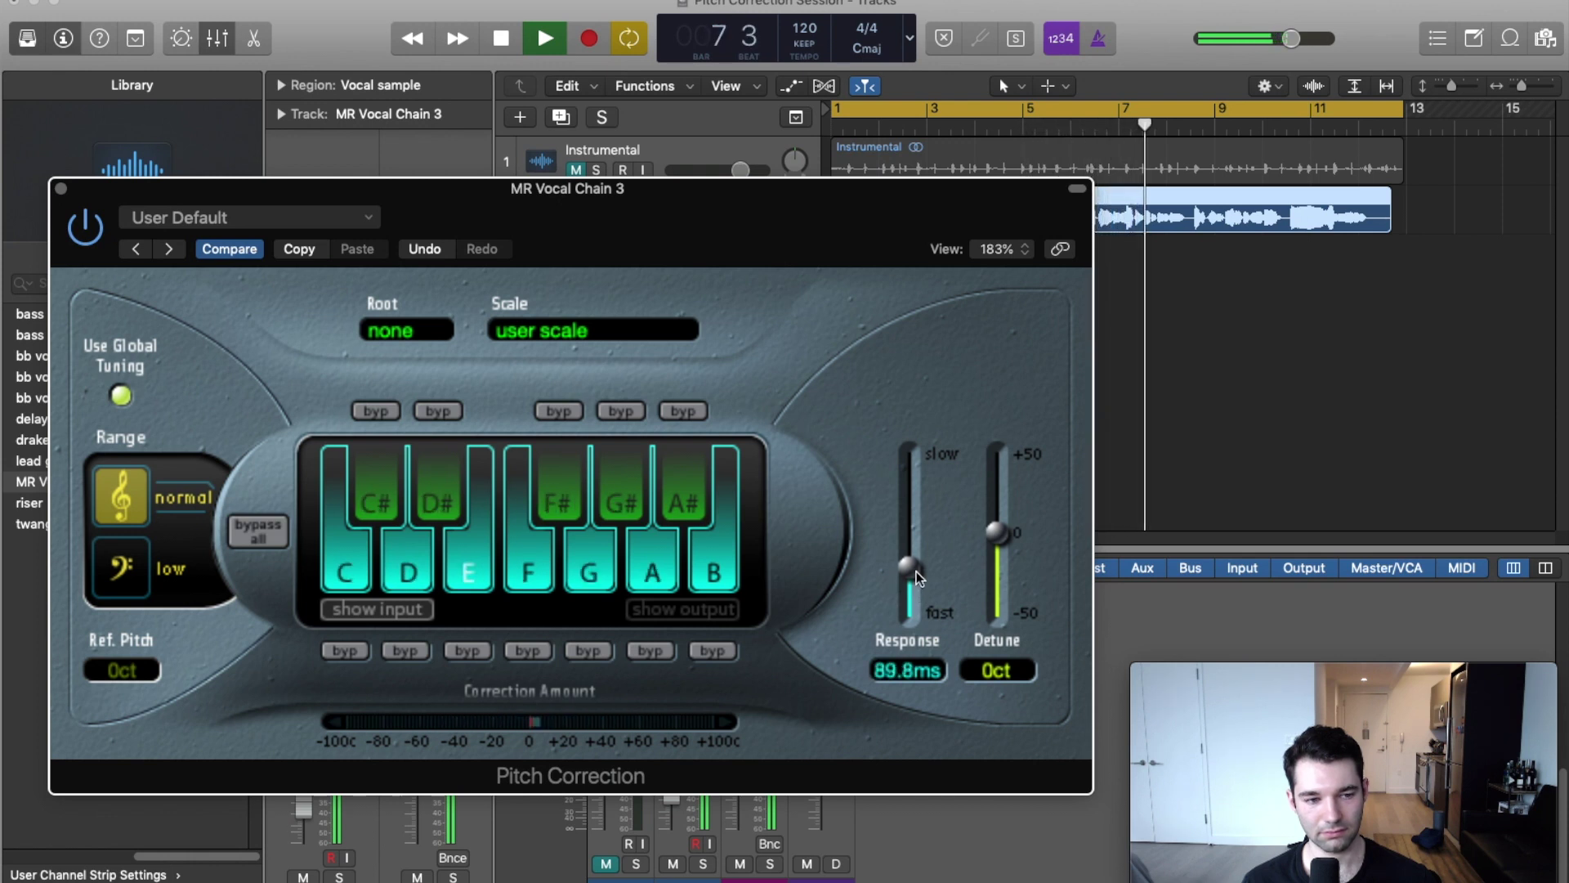
key("space")
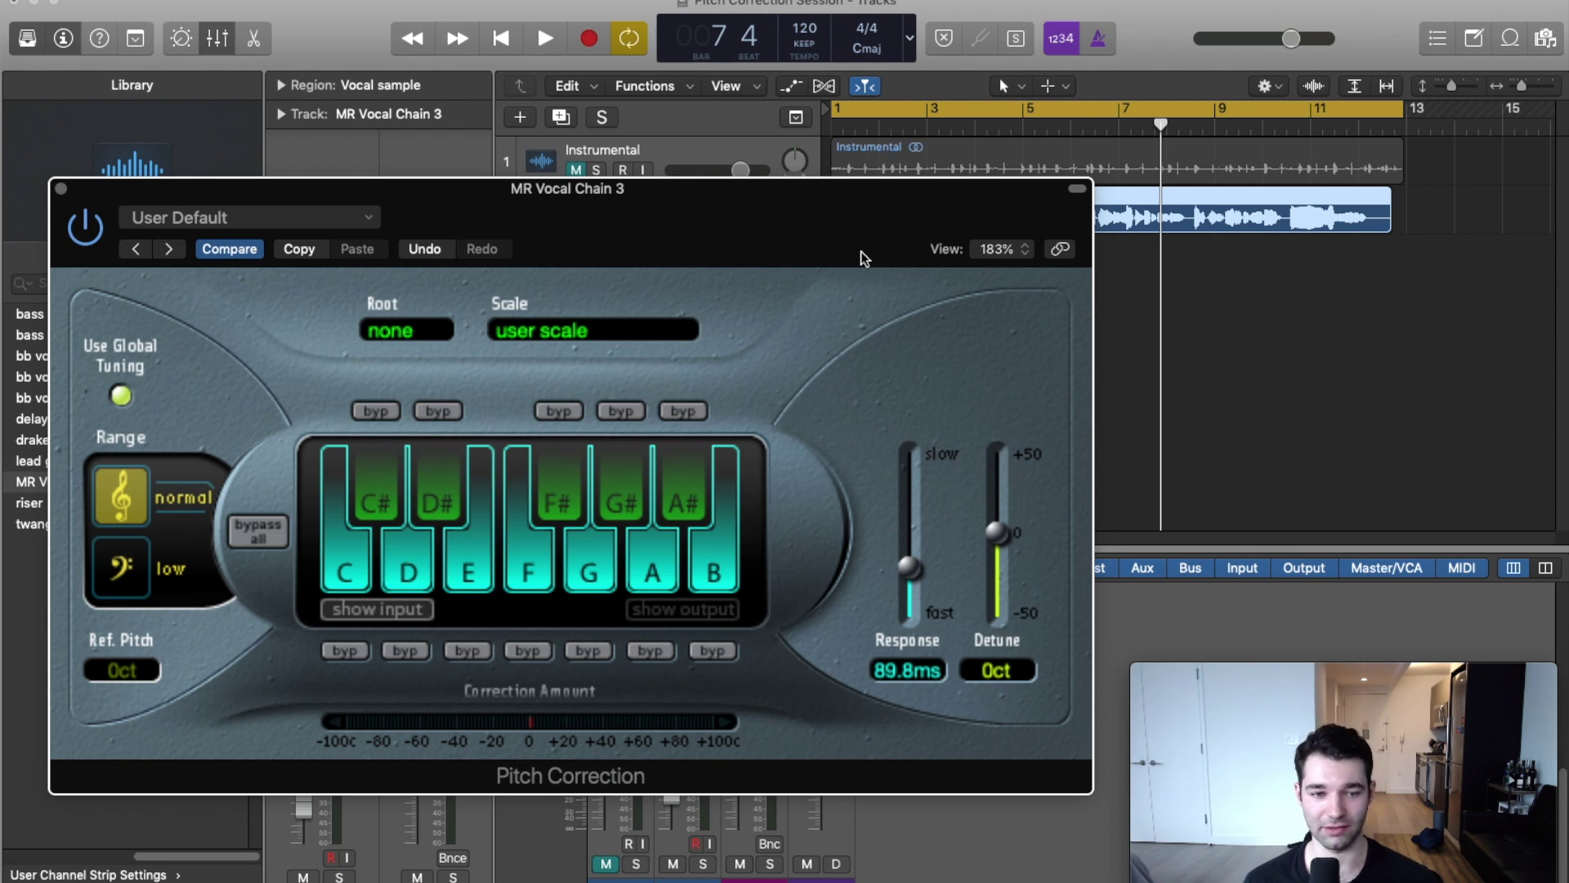
Unmute the Instrumental track during playback and set Response to 57.8 ms
left_click_drag(912, 570, 920, 592)
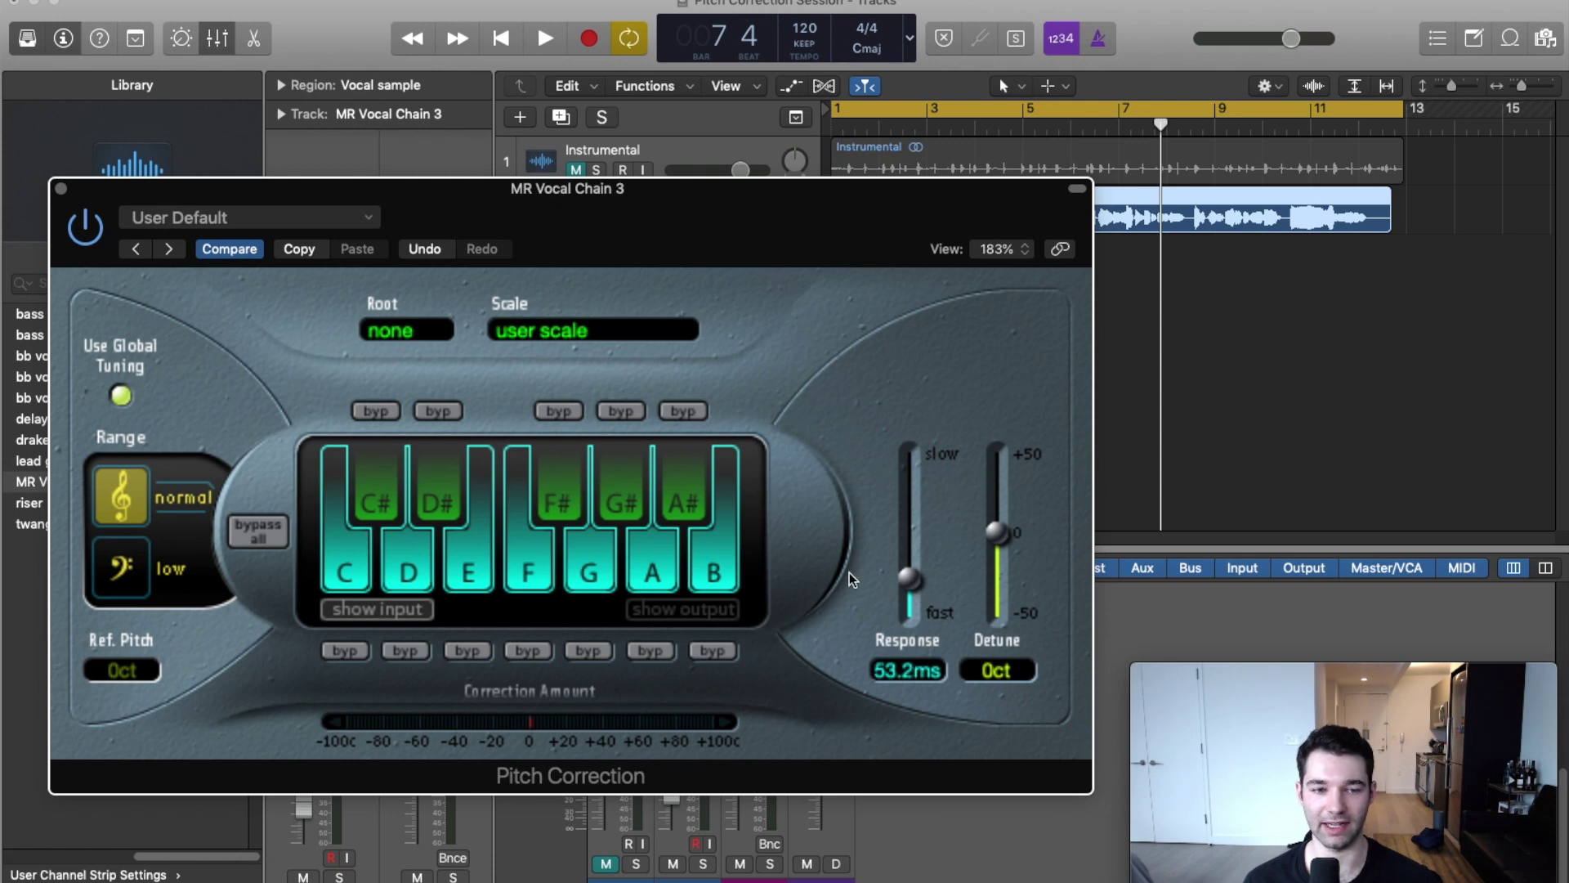
key("space")
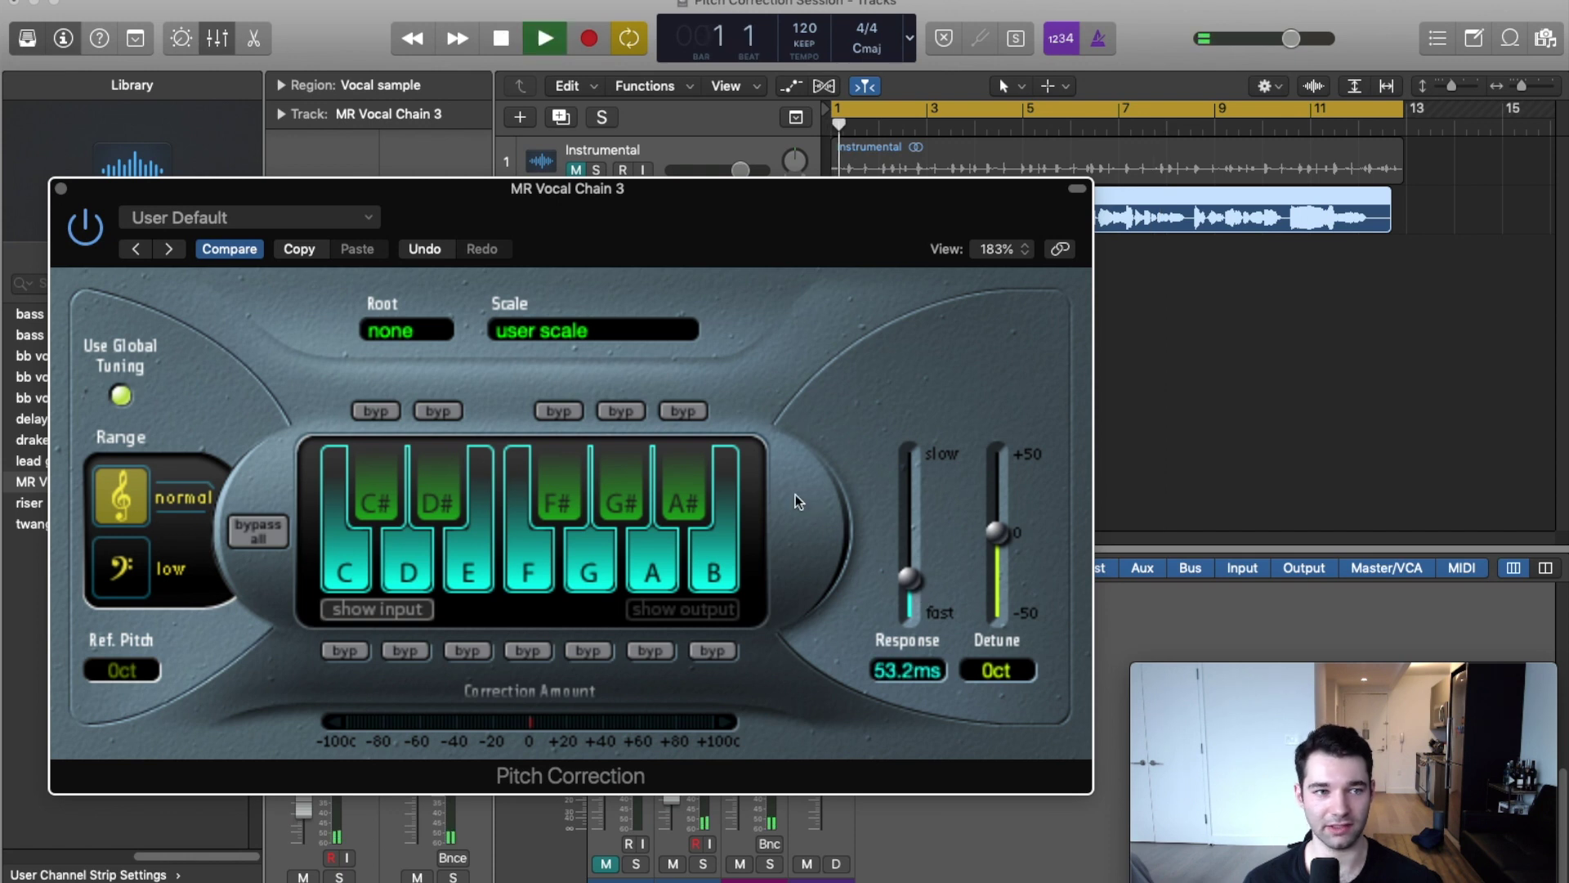
left_click(576, 169)
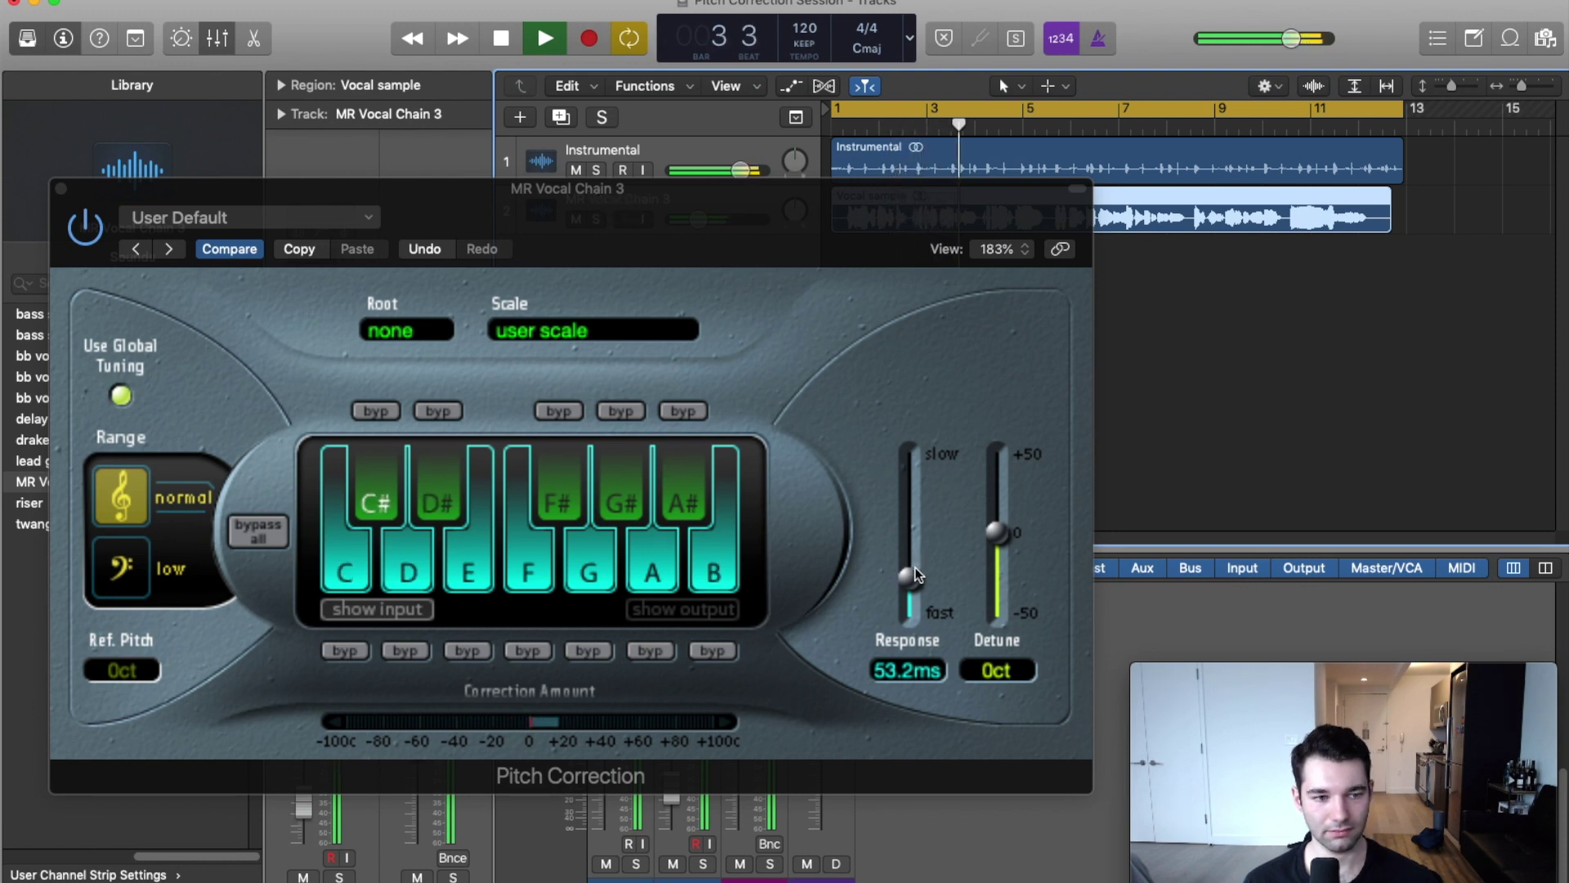
key("space")
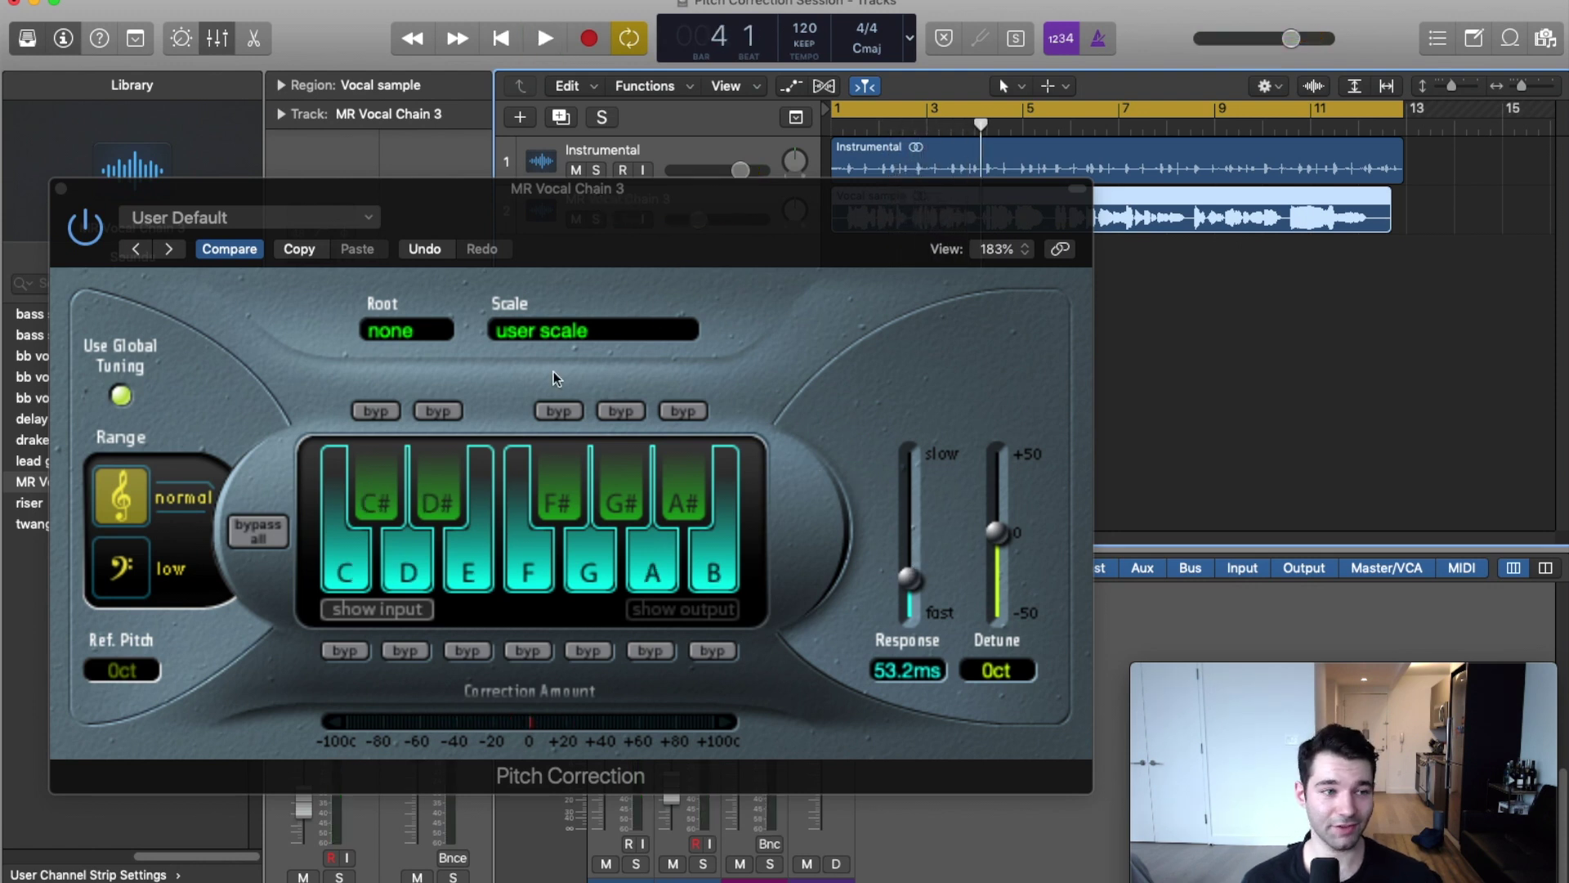
left_click_drag(395, 228, 414, 148)
mouse_move(889, 518)
left_mouse_down()
mouse_move(890, 533)
mouse_move(891, 518)
left_mouse_up()
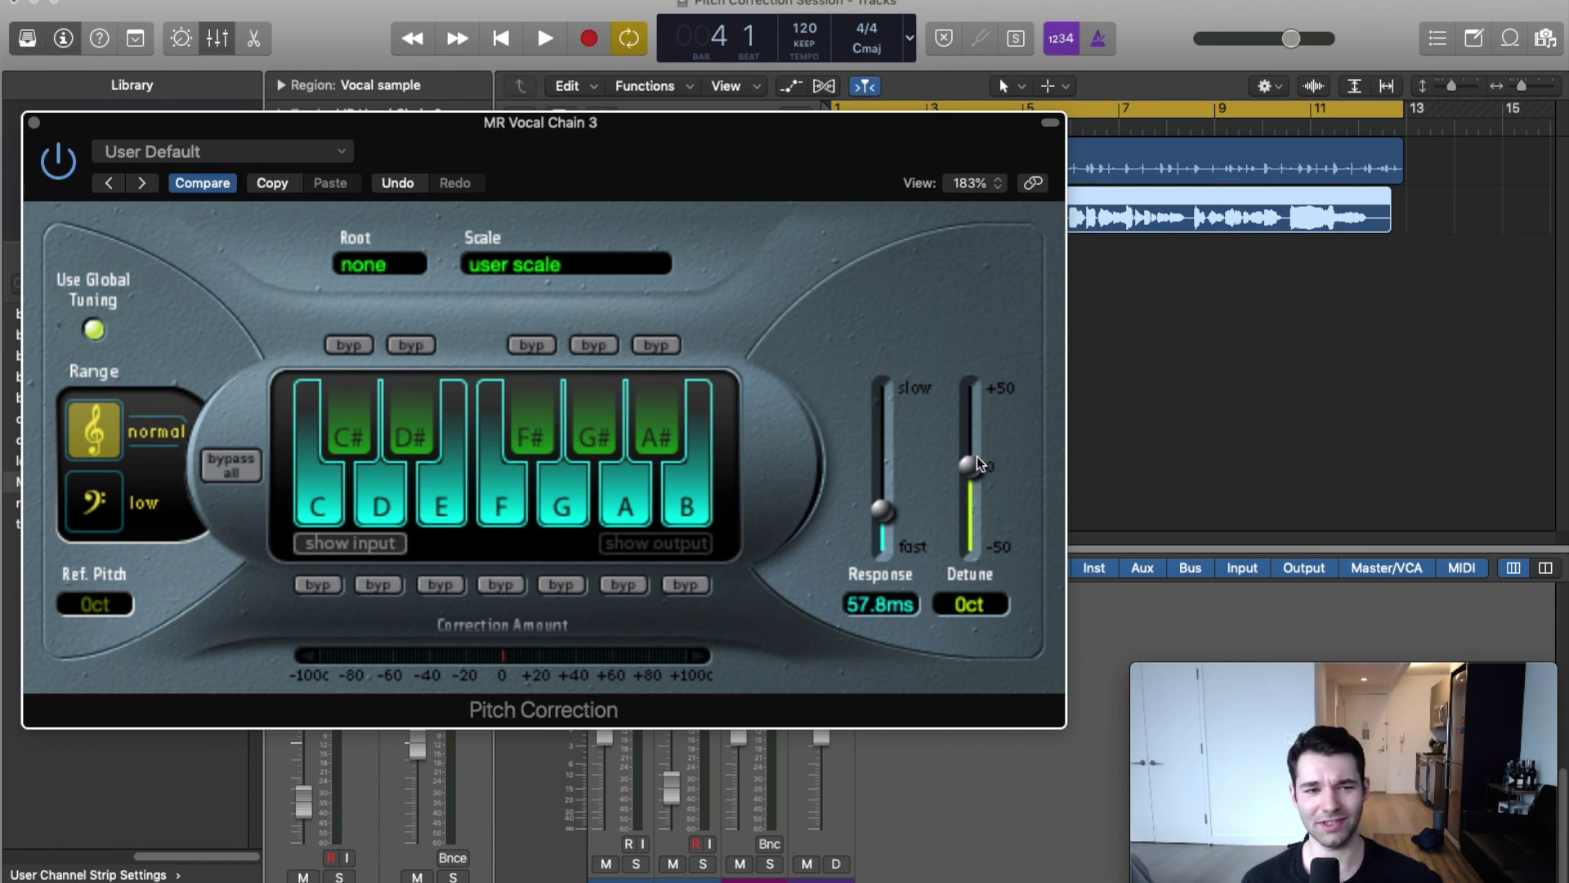
left_click_drag(976, 457, 977, 582)
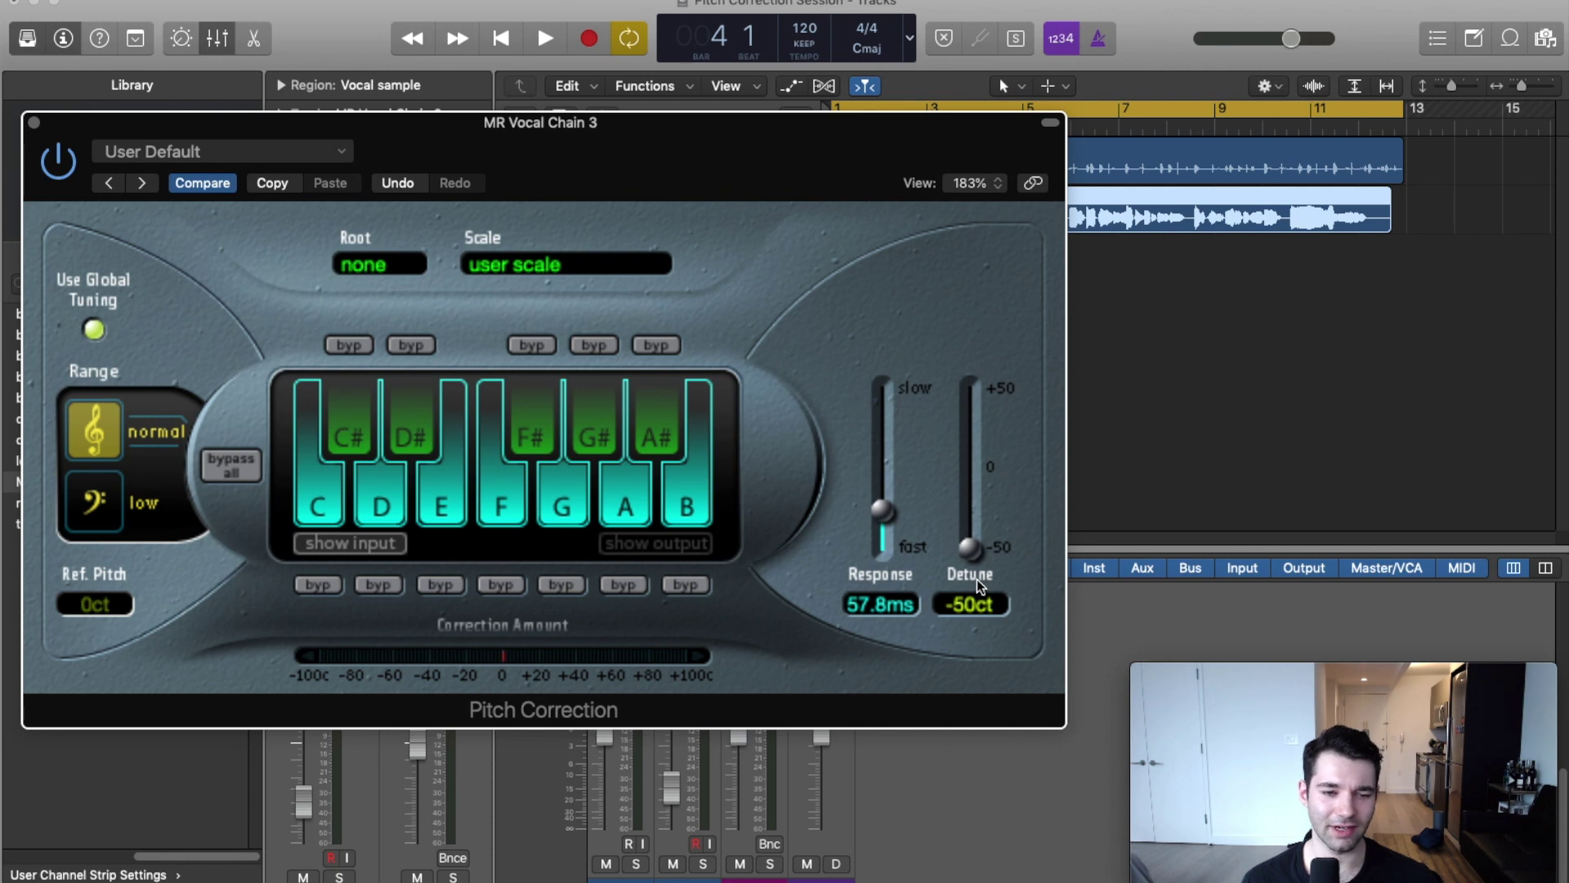
left_click_drag(987, 528, 979, 448)
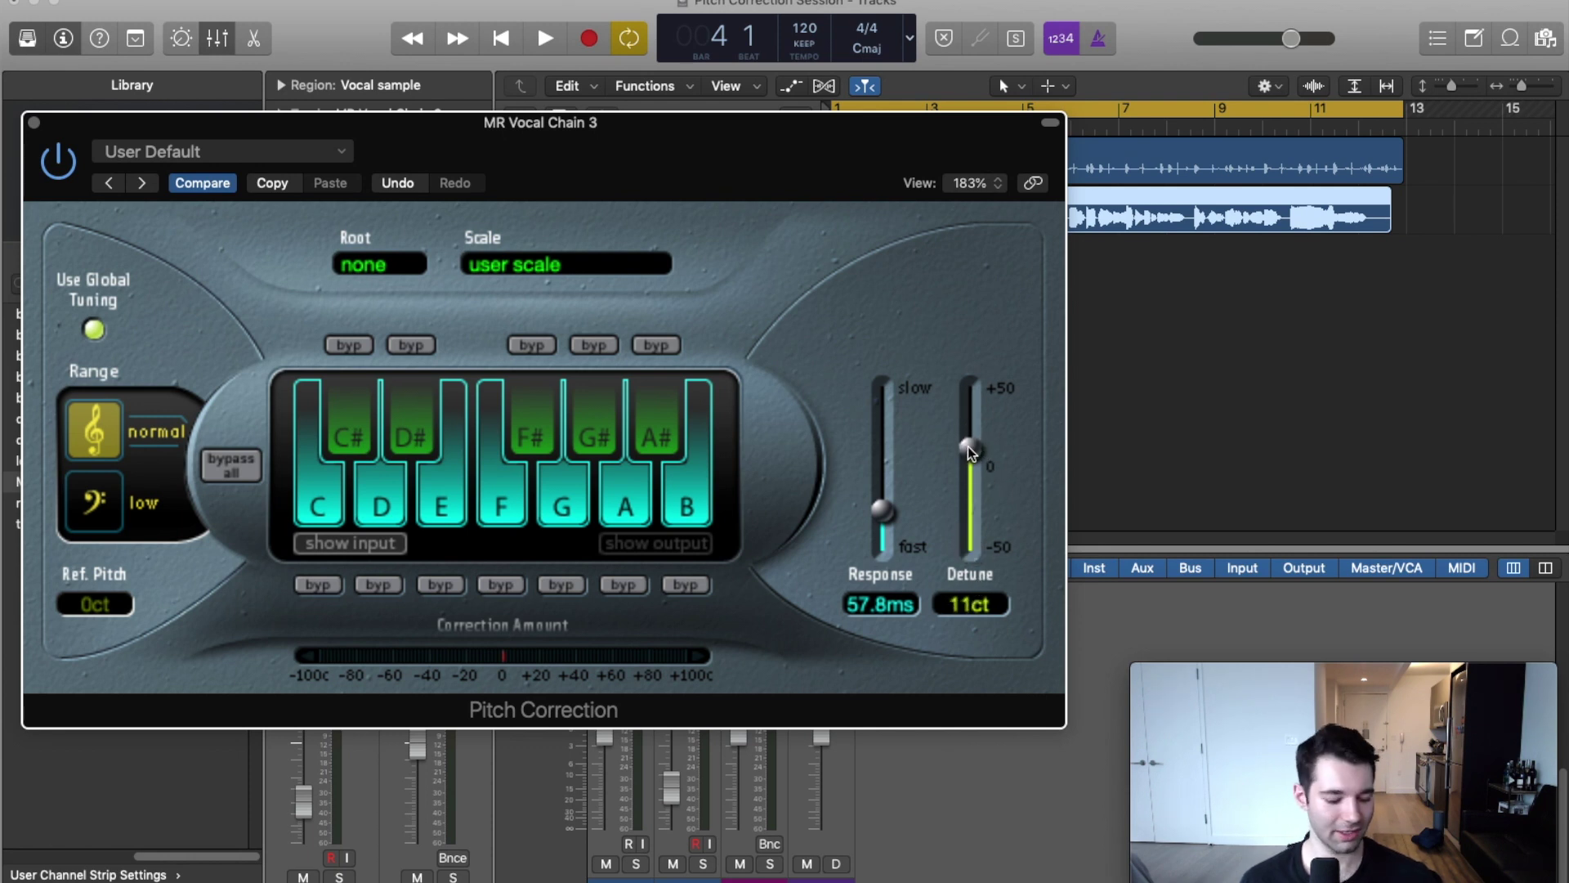
left_click(968, 448, "alt")
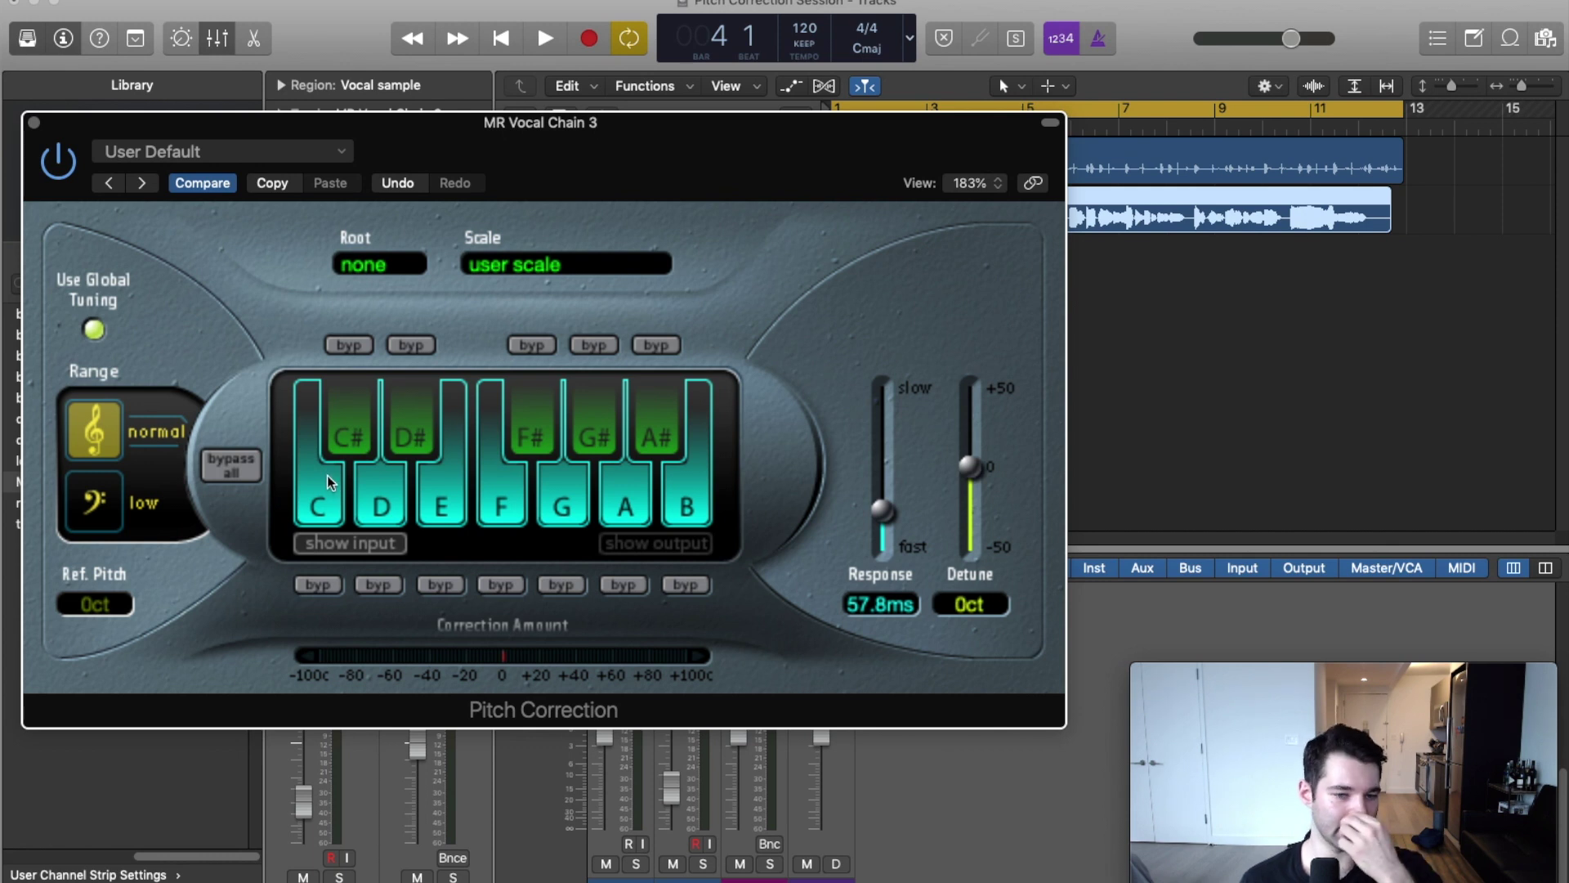